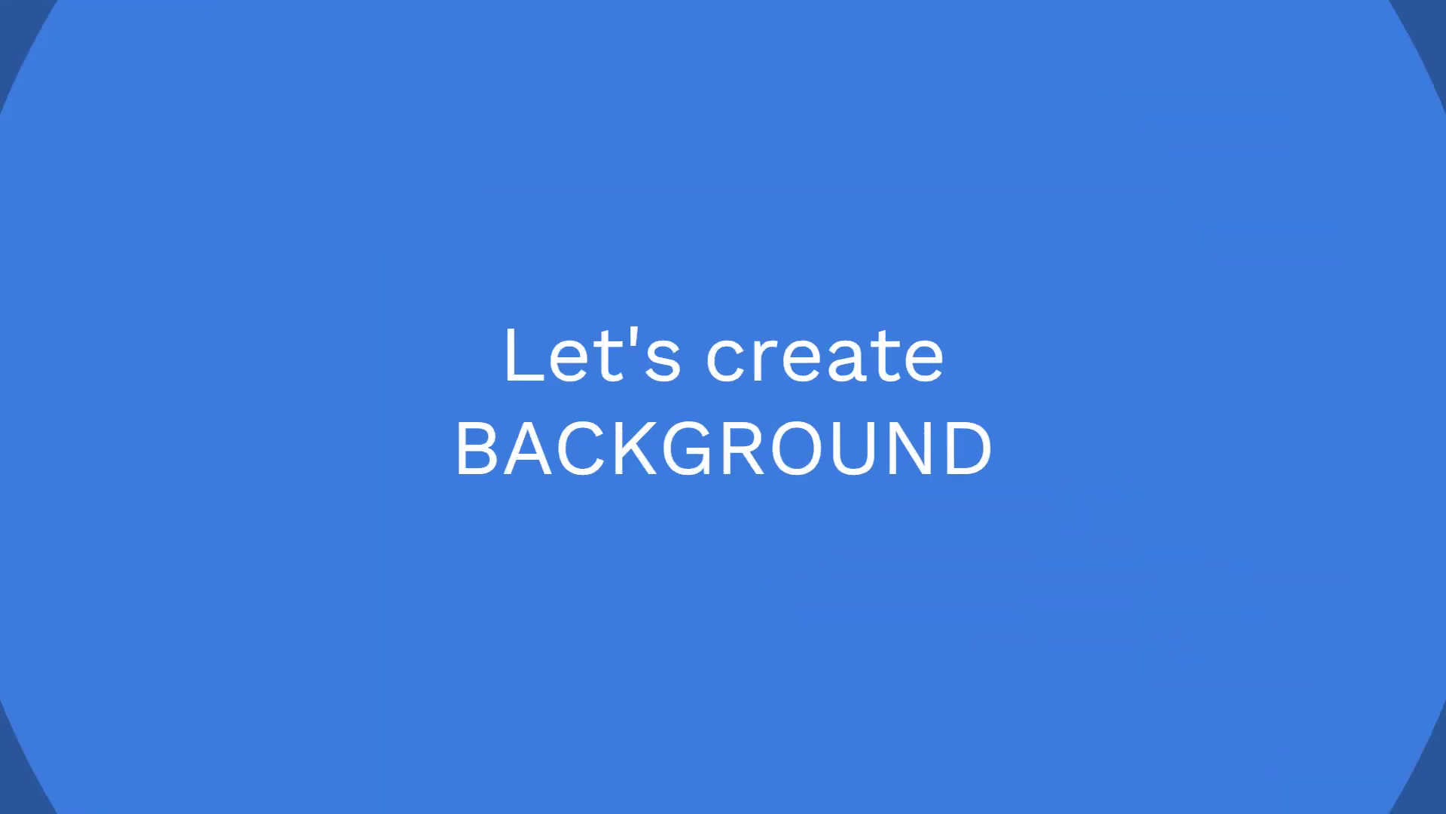
# Drag a rectangle from corner to corner so it covers the entire artboard
pyautogui.moveTo(194, 180); pyautogui.dragTo(1137, 709)
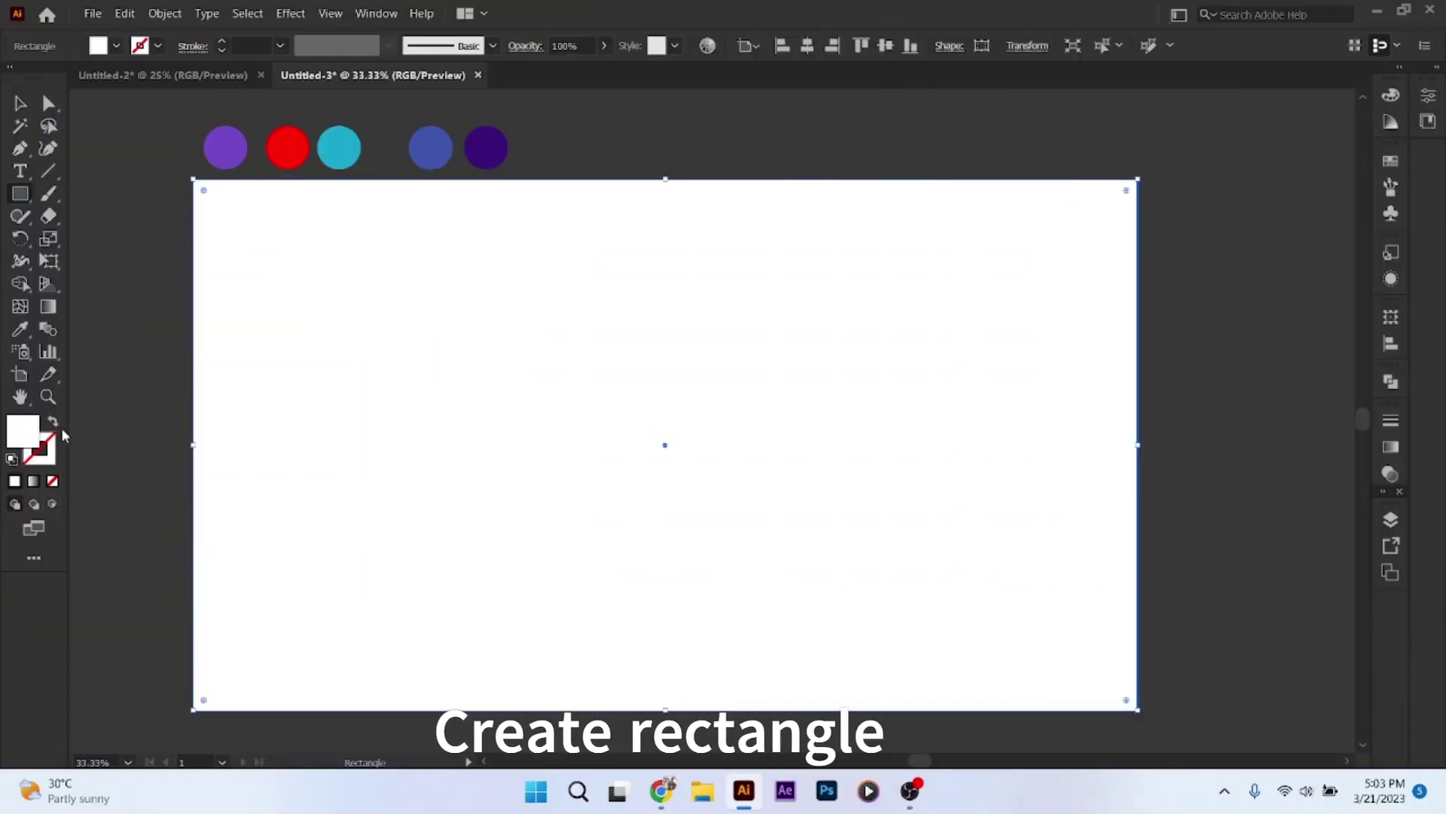
# Apply a -90° linear gradient from the blue circle to dark purple, with the midpoint shifted darker
pyautogui.click(33, 481)
pyautogui.click(1332, 586)
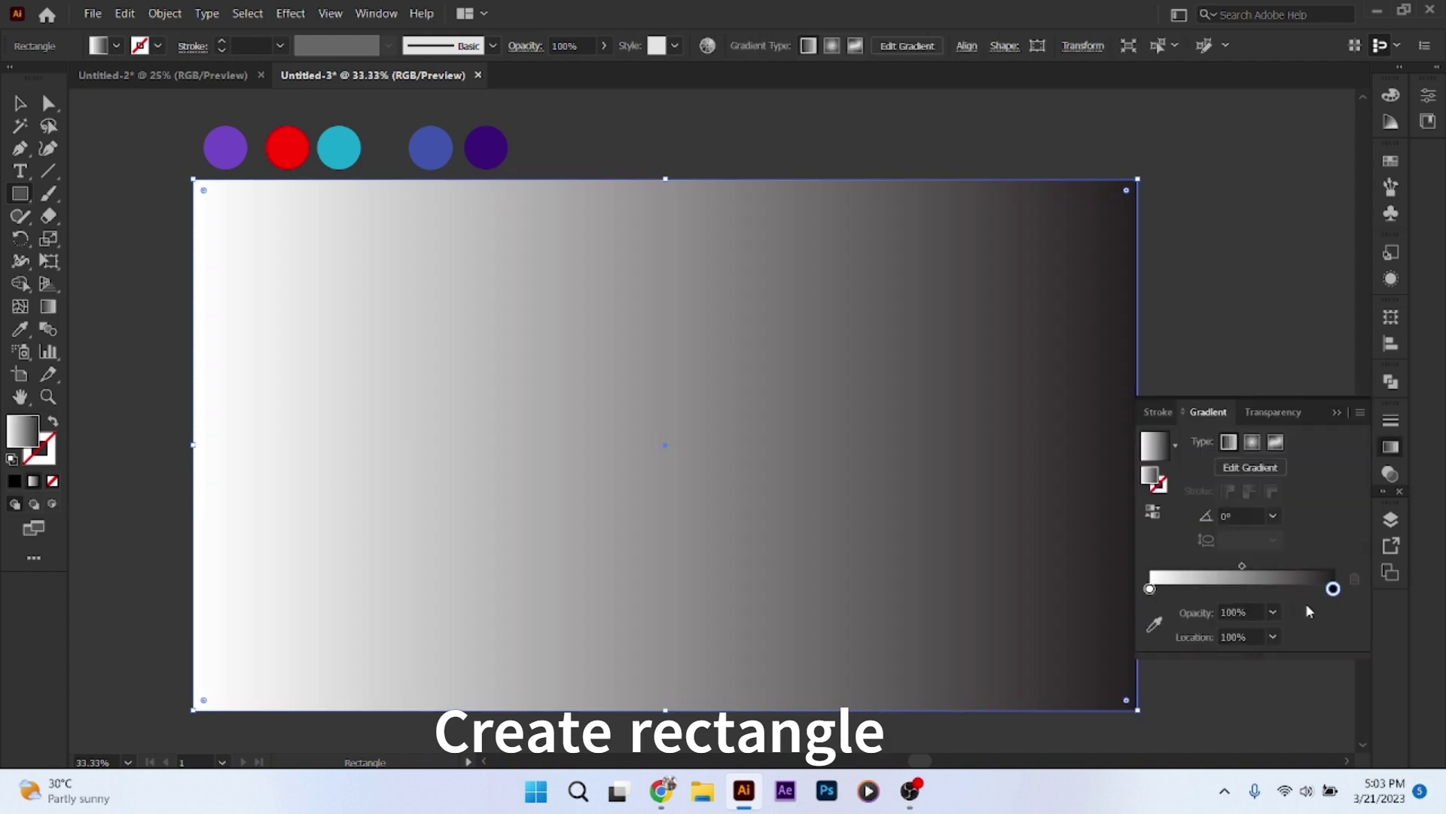
pyautogui.click(1154, 623)
pyautogui.click(1149, 566)
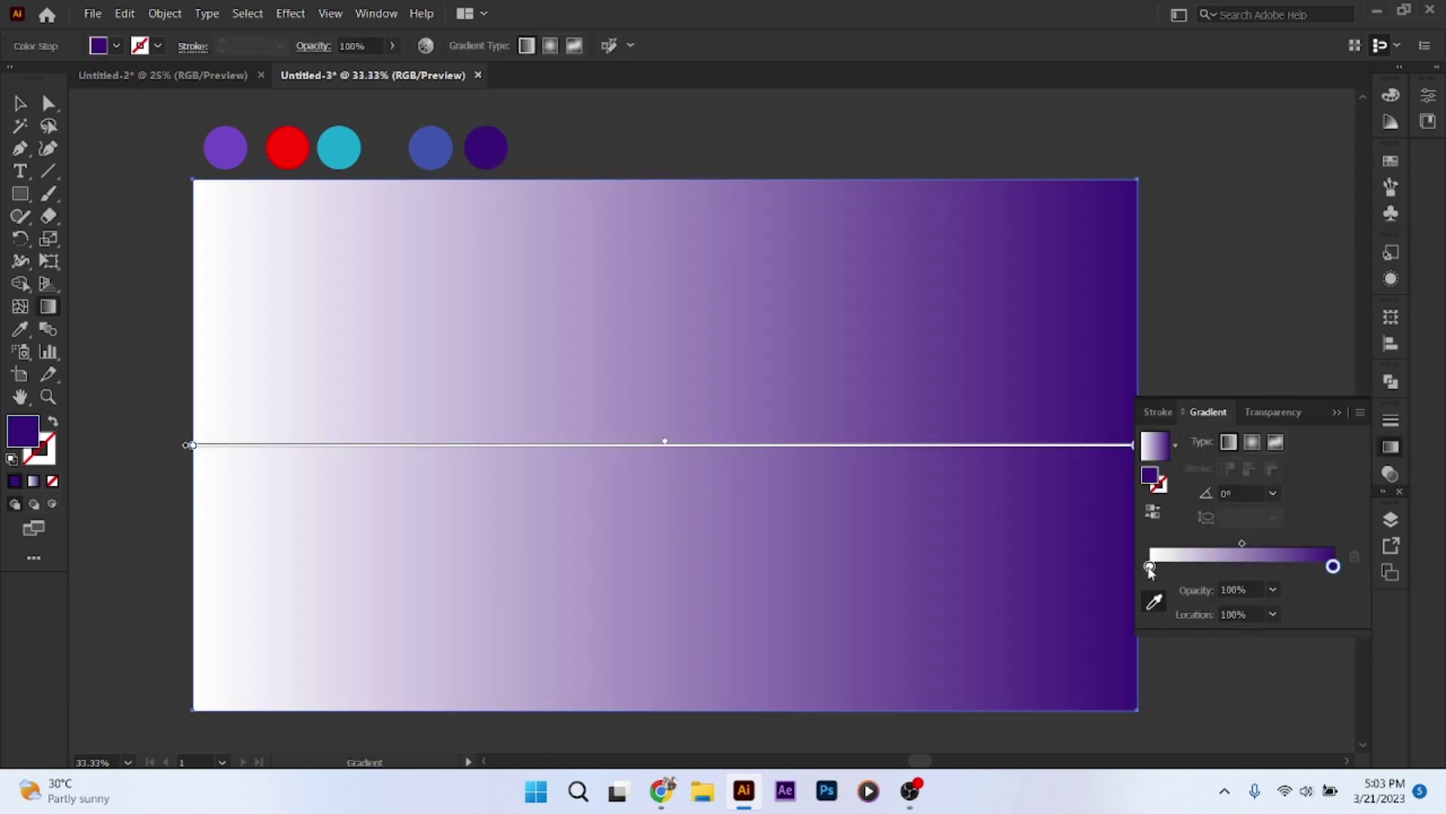
pyautogui.click(437, 144)
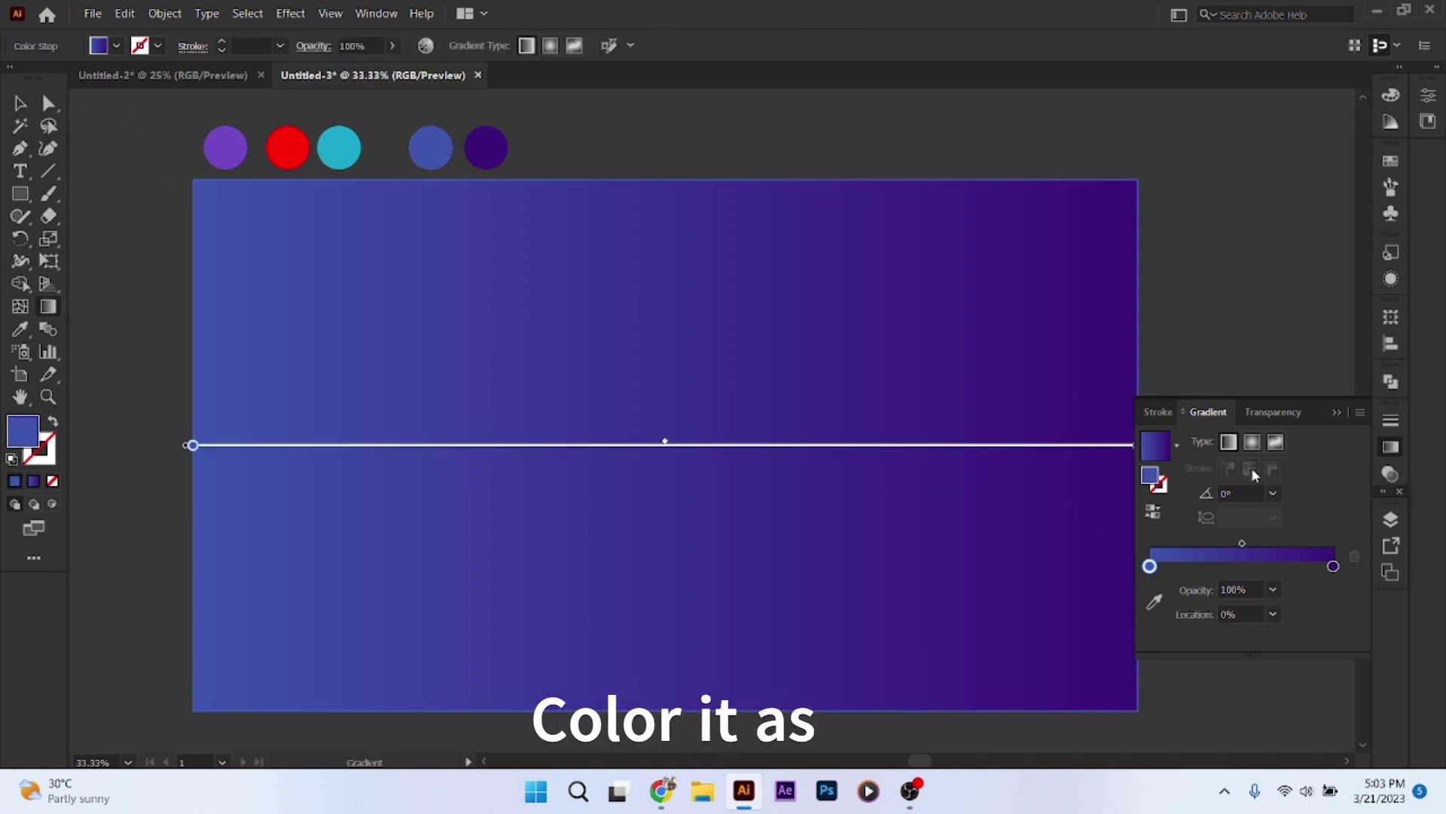
pyautogui.click(1273, 494)
pyautogui.click(1305, 391)
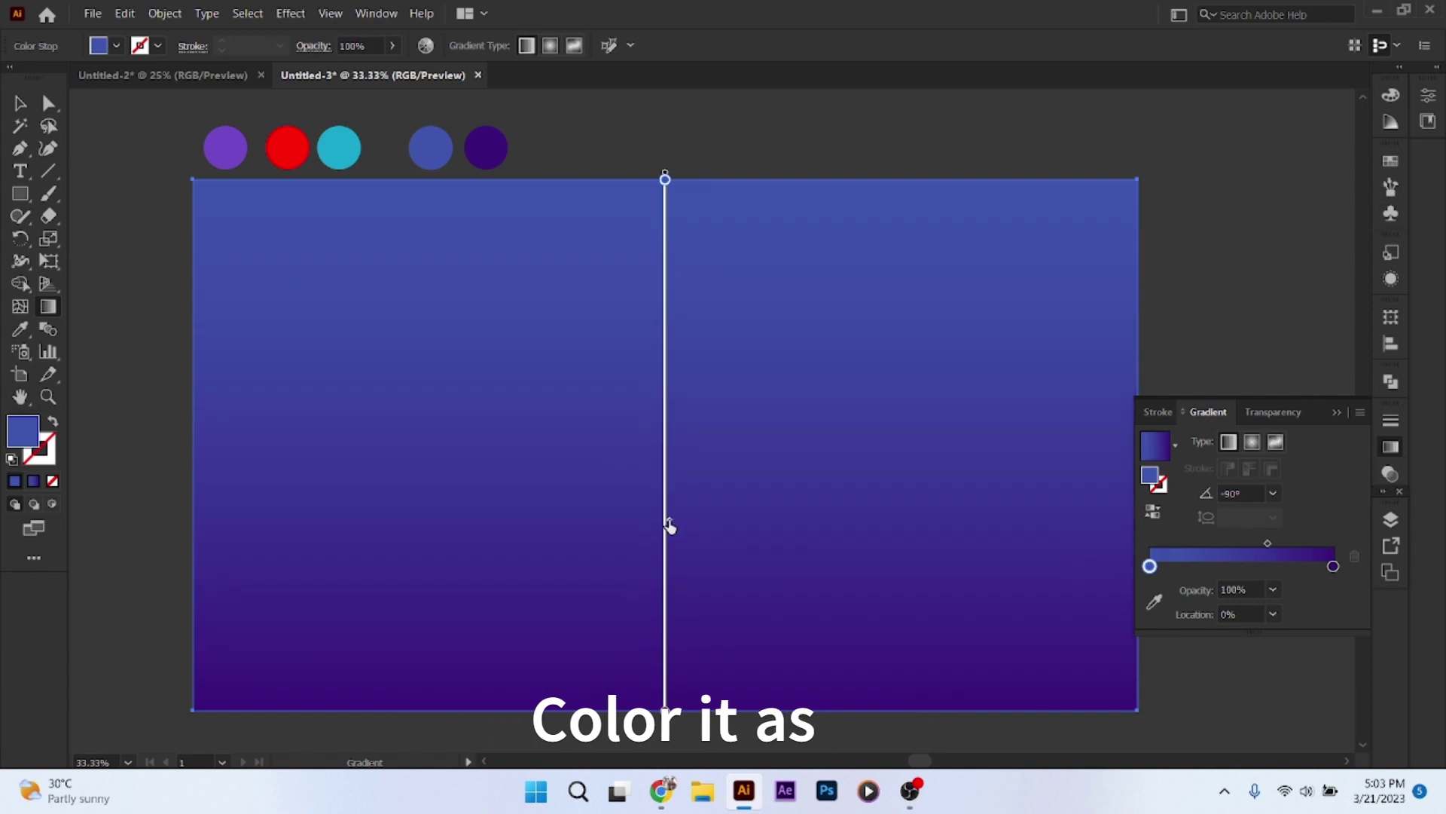
pyautogui.moveTo(668, 446); pyautogui.dragTo(677, 409)
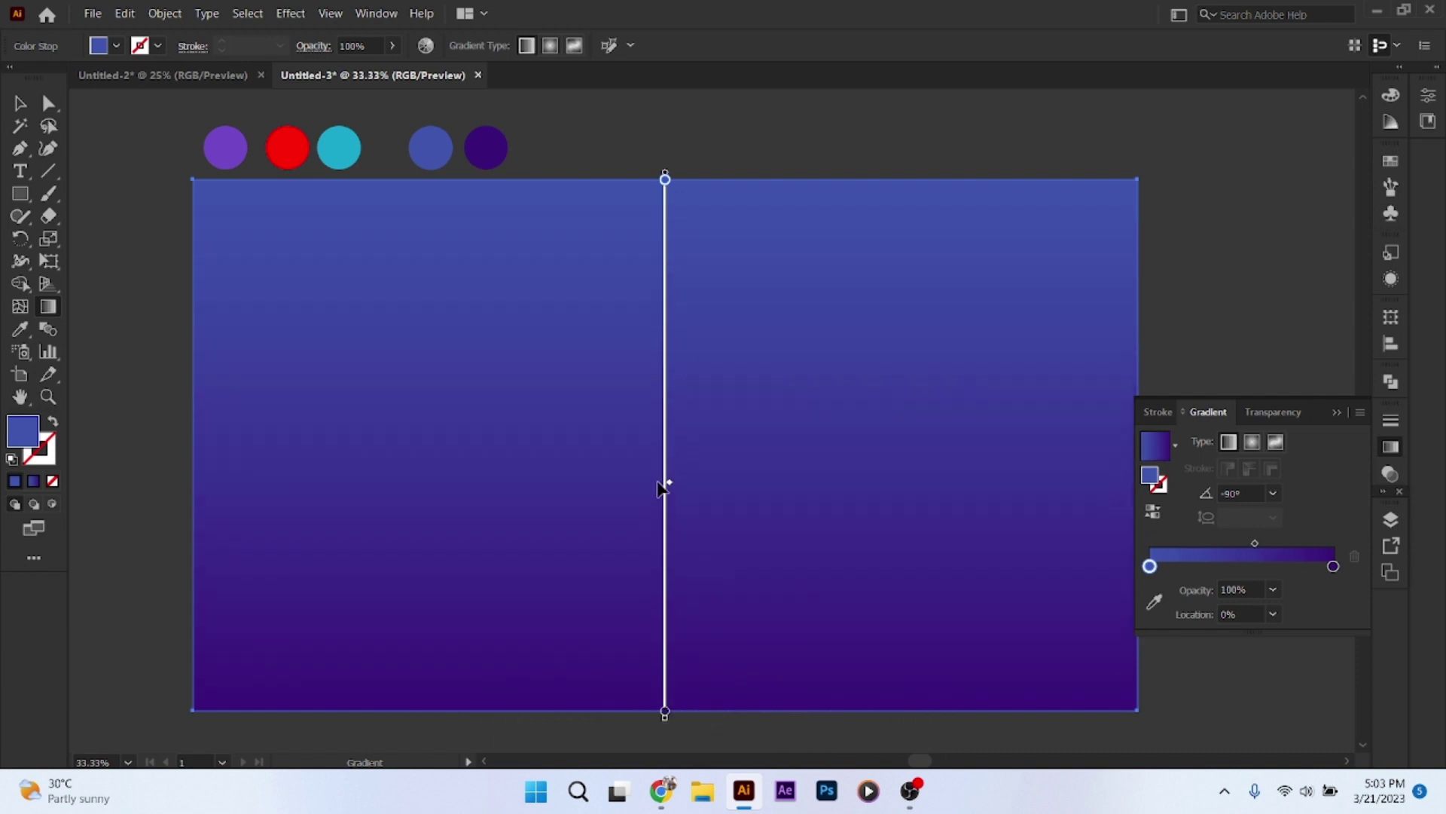
# Lock the gradient rectangle with Object > Lock > Selection, then create Layer 2 above it
pyautogui.click(1337, 412)
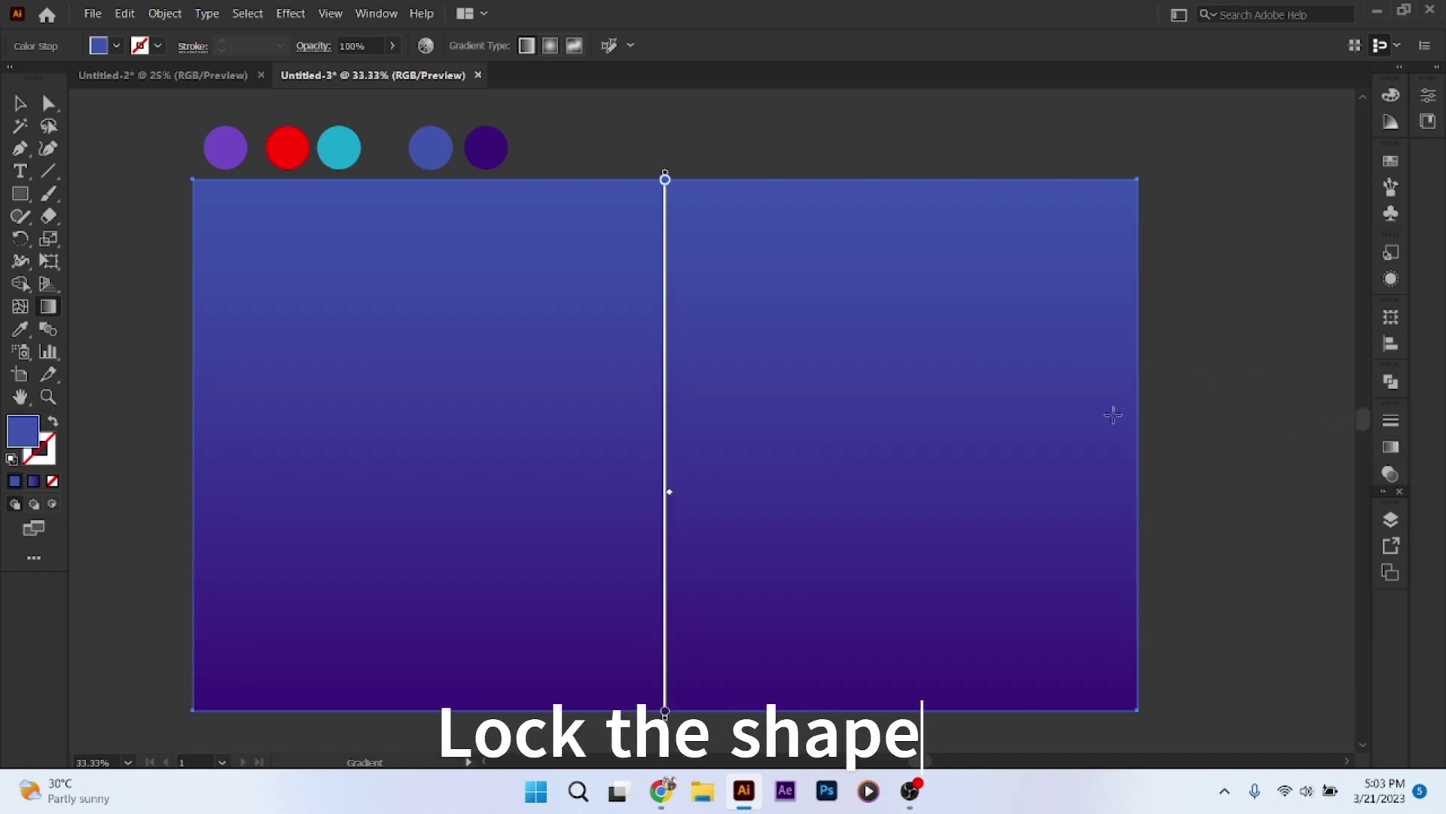
pyautogui.click(20, 104)
pyautogui.click(164, 14)
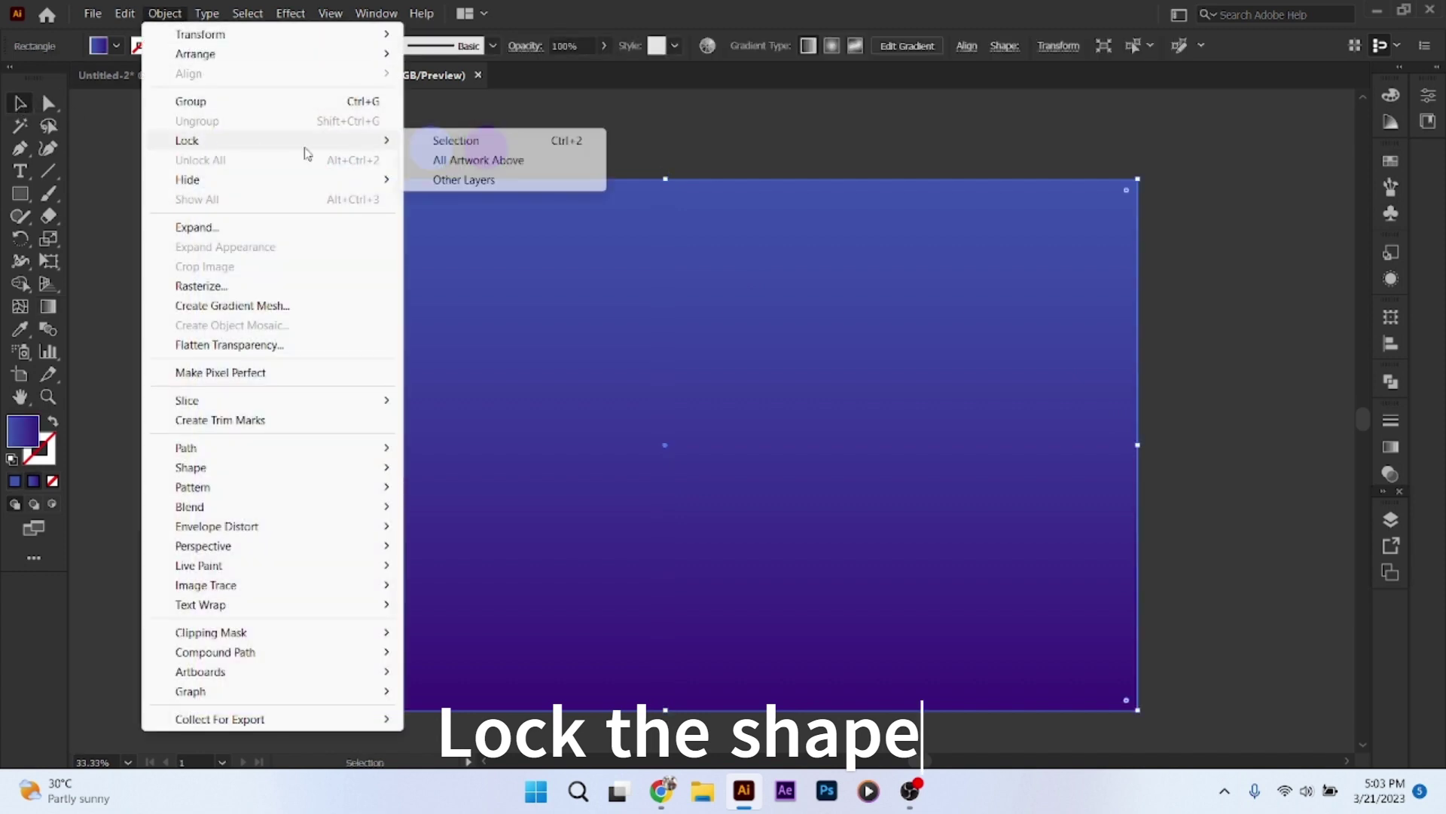
pyautogui.click(458, 145)
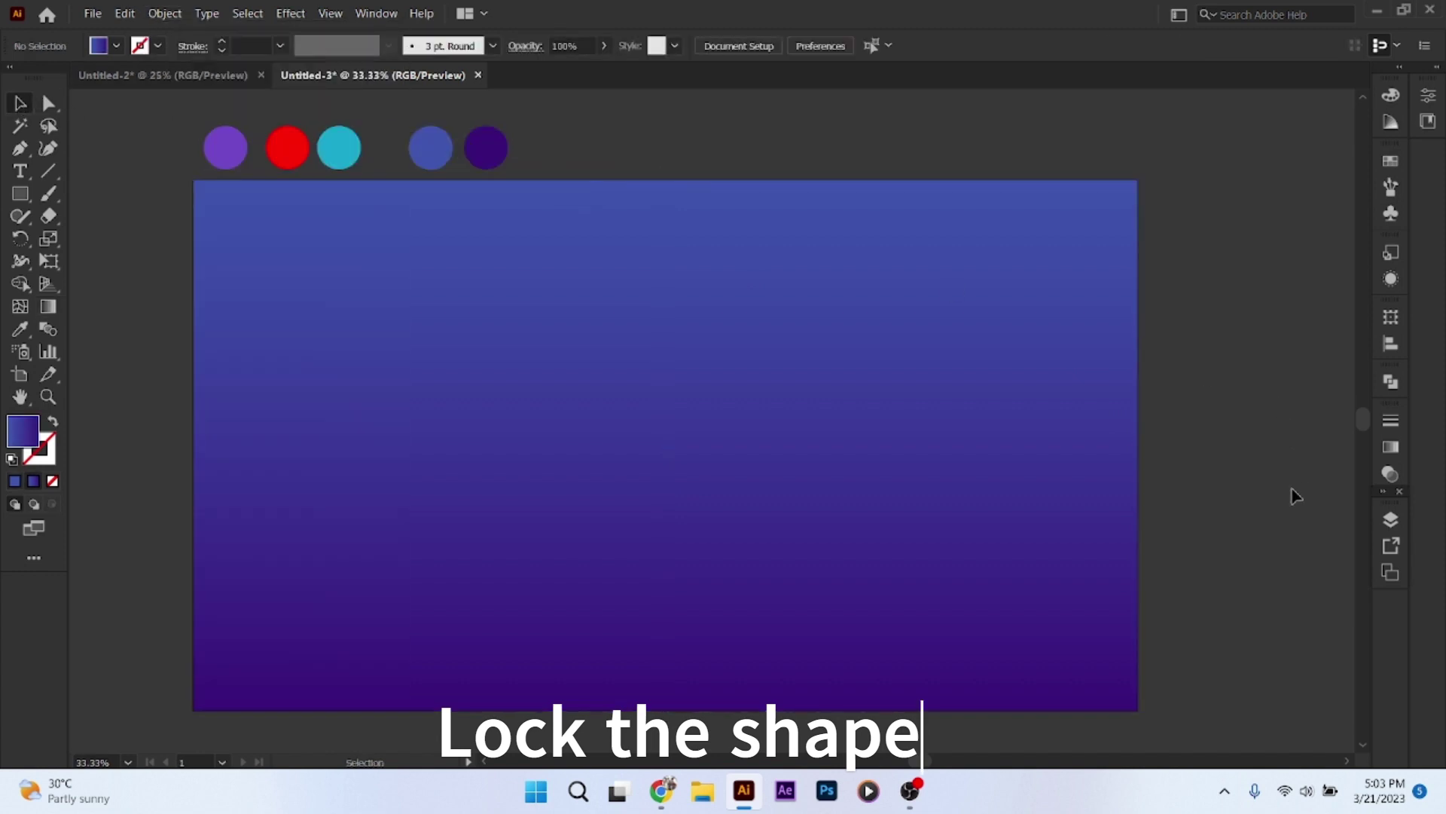
pyautogui.click(1391, 519)
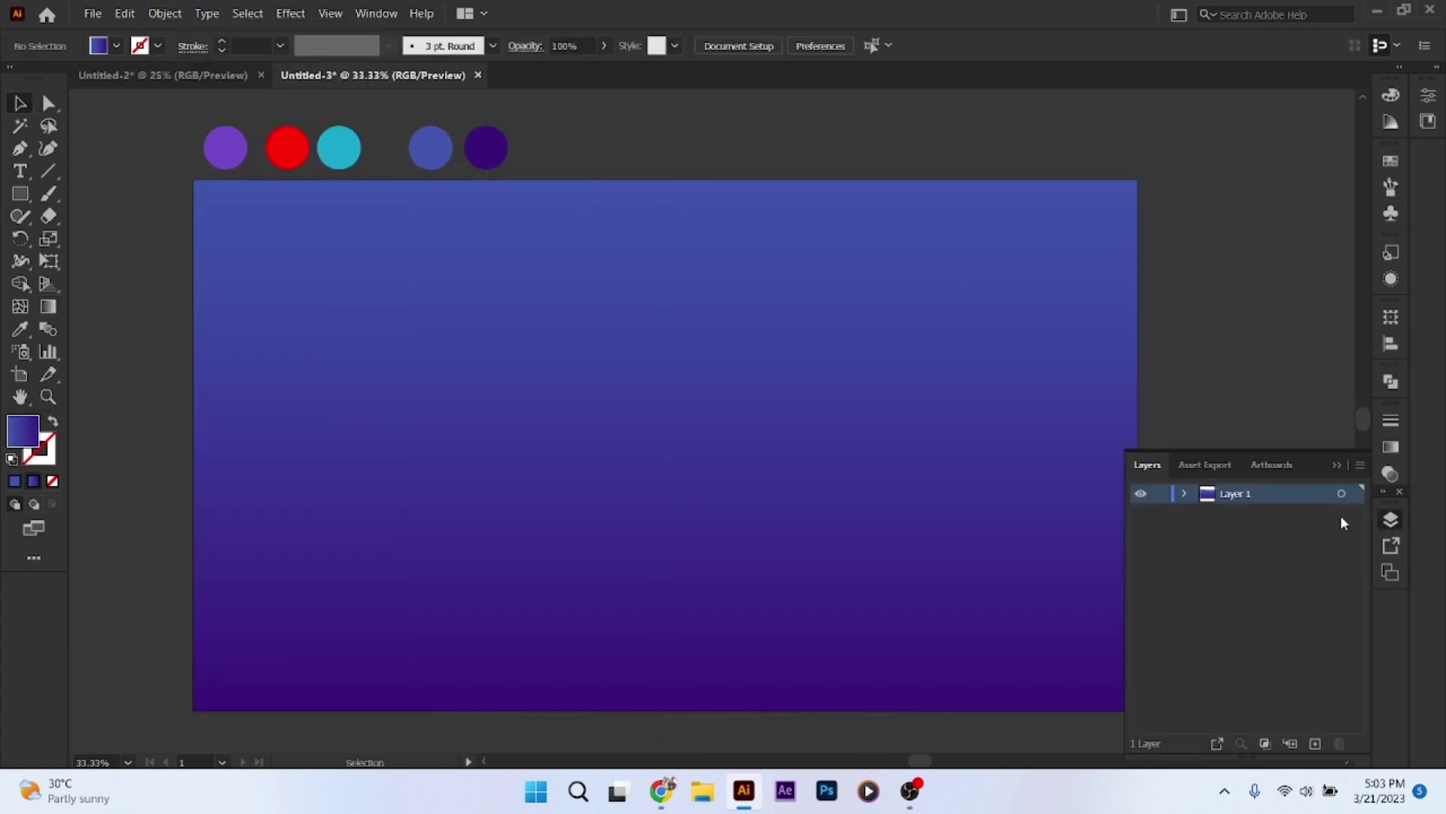
pyautogui.click(1315, 743)
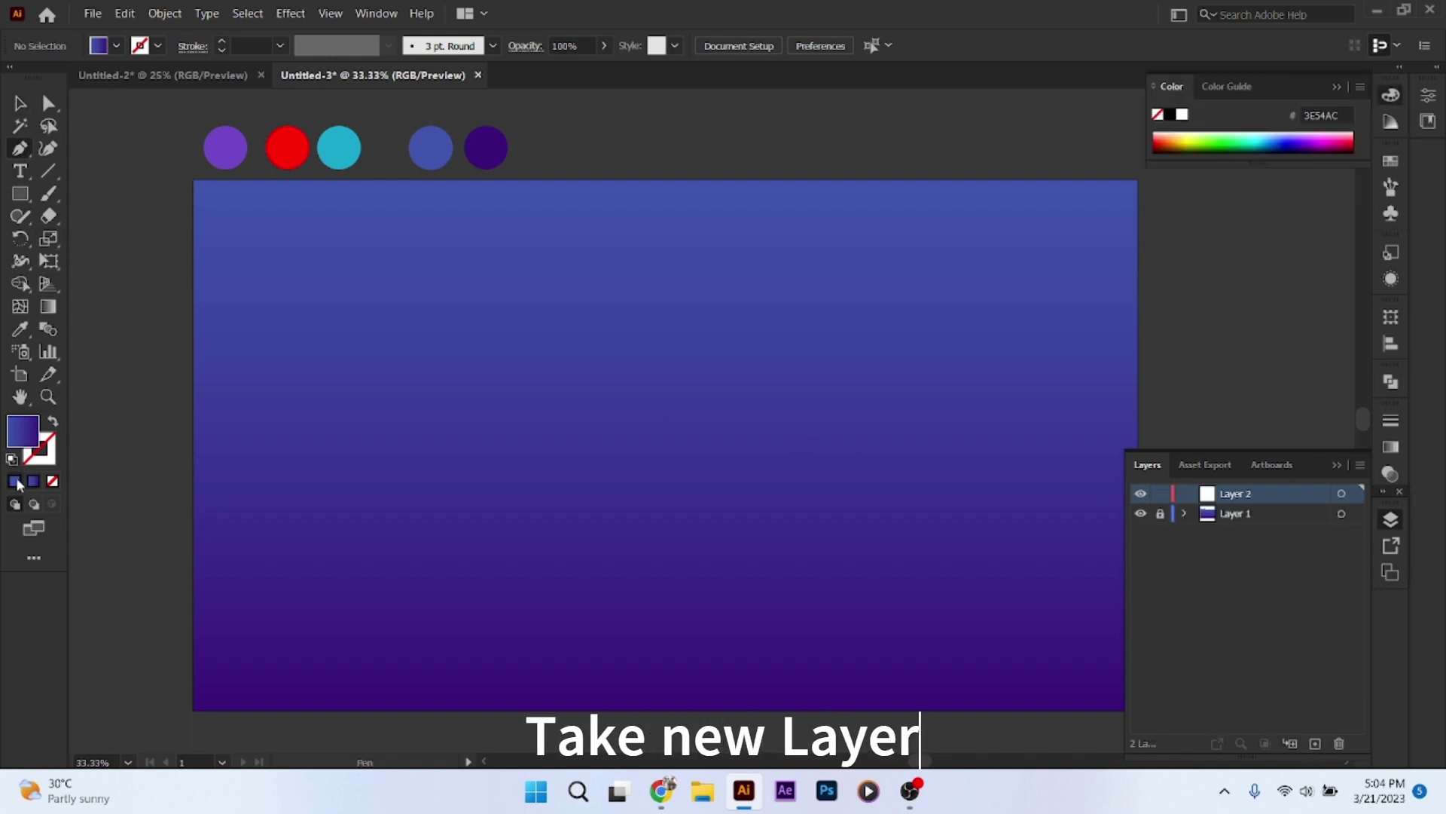
# Pen-draw the first wavy line from the left to the right artboard edge as a stroke-only outline
pyautogui.click(192, 538)
pyautogui.moveTo(409, 337); pyautogui.dragTo(514, 410)
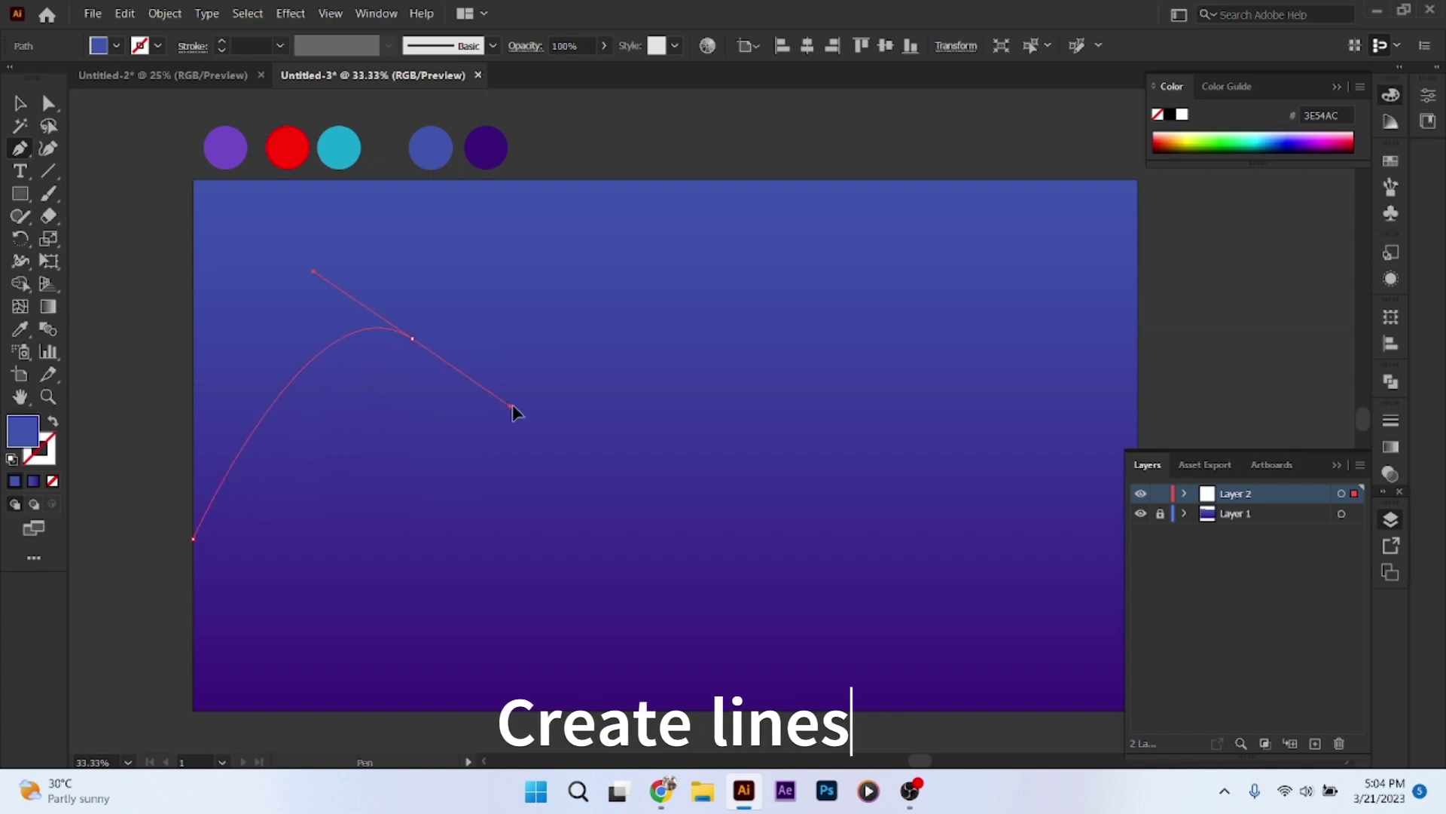
pyautogui.hotkey('ctrl', 'z')
pyautogui.moveTo(465, 570); pyautogui.dragTo(515, 618)
pyautogui.moveTo(644, 563); pyautogui.dragTo(721, 486)
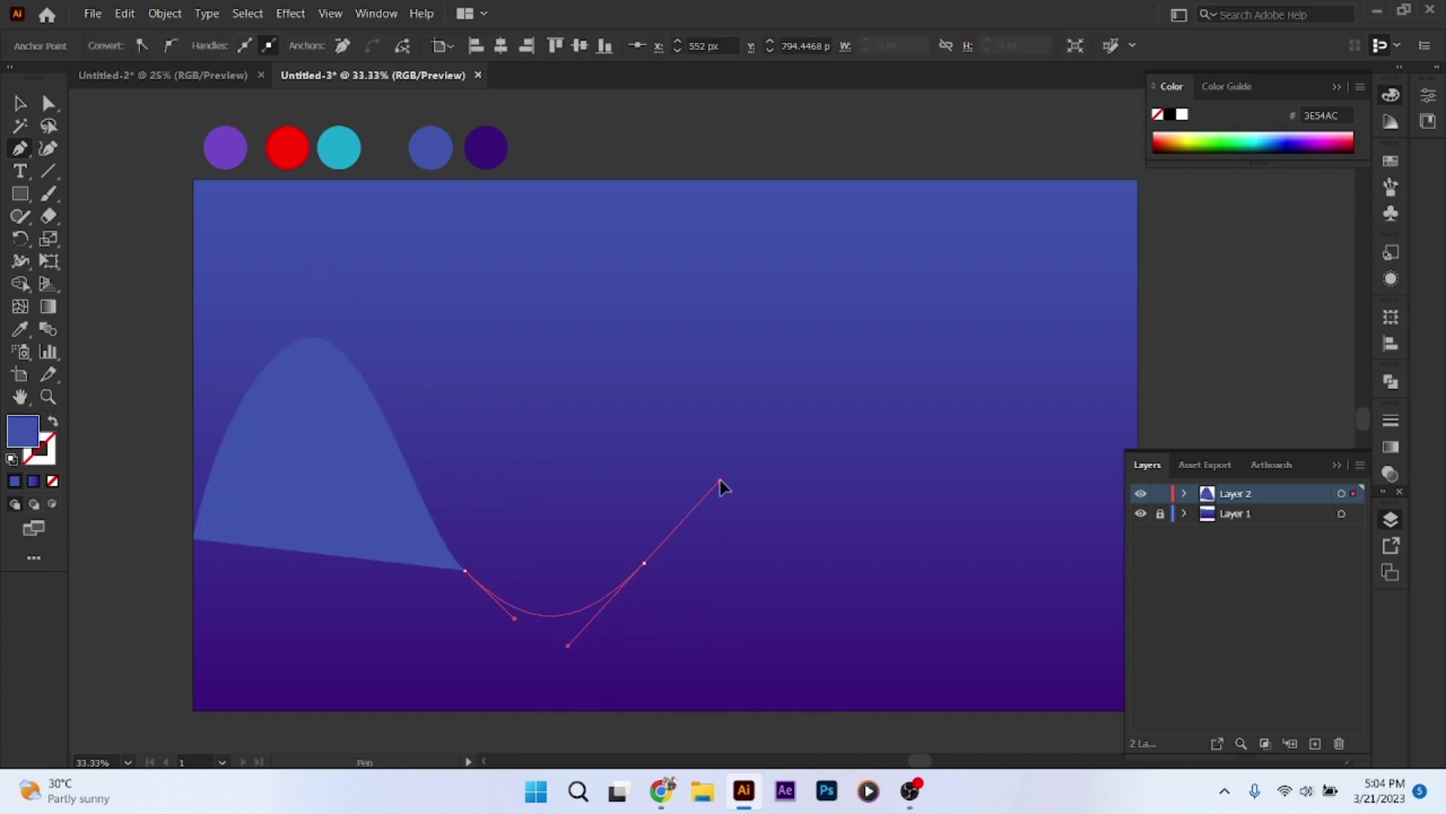
pyautogui.moveTo(889, 405); pyautogui.dragTo(1012, 497)
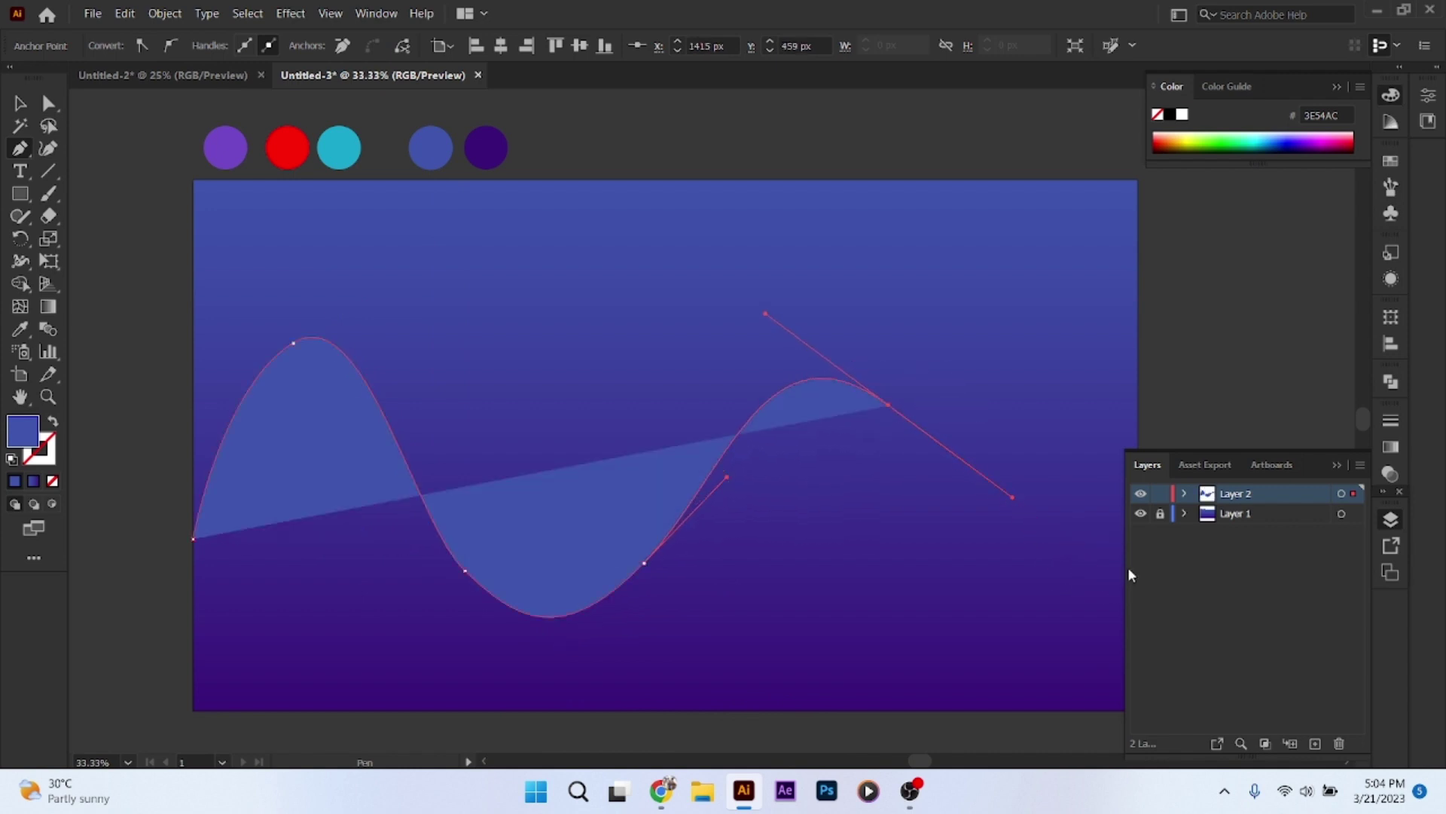
pyautogui.click(1345, 469)
pyautogui.moveTo(1137, 521); pyautogui.dragTo(1203, 510)
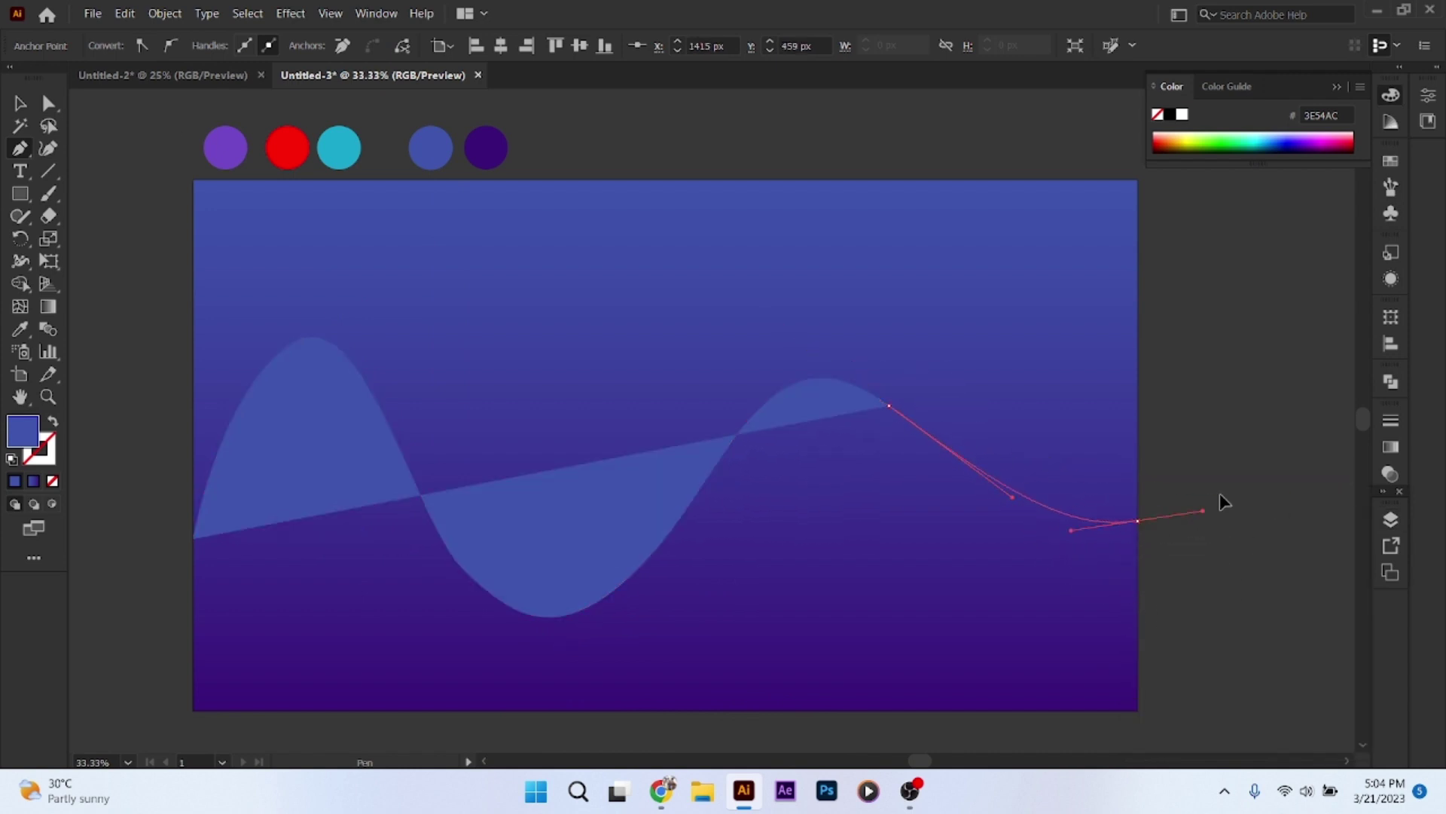
pyautogui.moveTo(1208, 390); pyautogui.dragTo(1212, 384)
pyautogui.click(1138, 520)
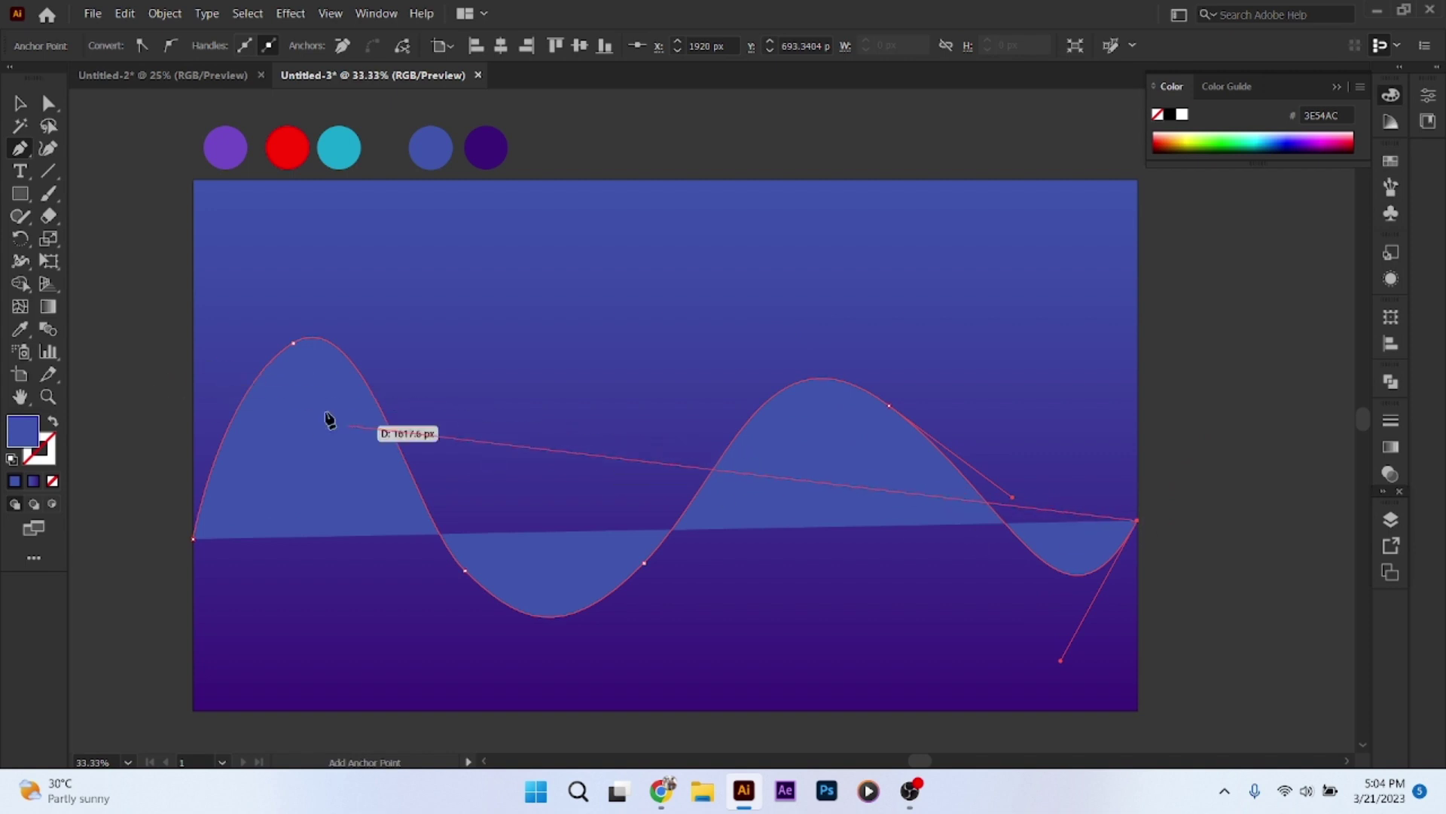
pyautogui.press('v')
pyautogui.click(53, 420)
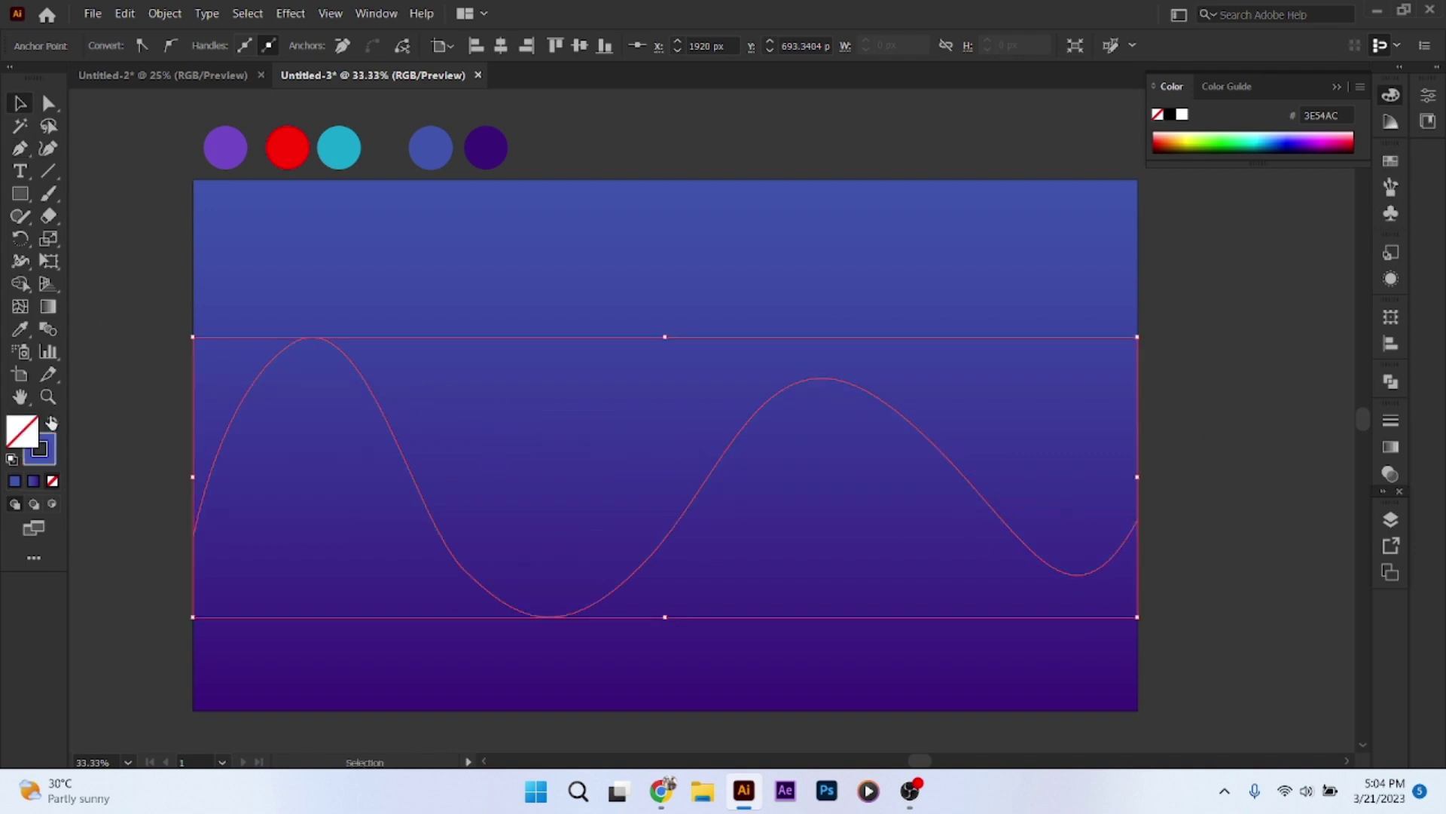
# Start a second wavy line at the left edge, undoing its misplaced points
pyautogui.click(19, 148)
pyautogui.click(194, 352)
pyautogui.moveTo(362, 574); pyautogui.dragTo(497, 636)
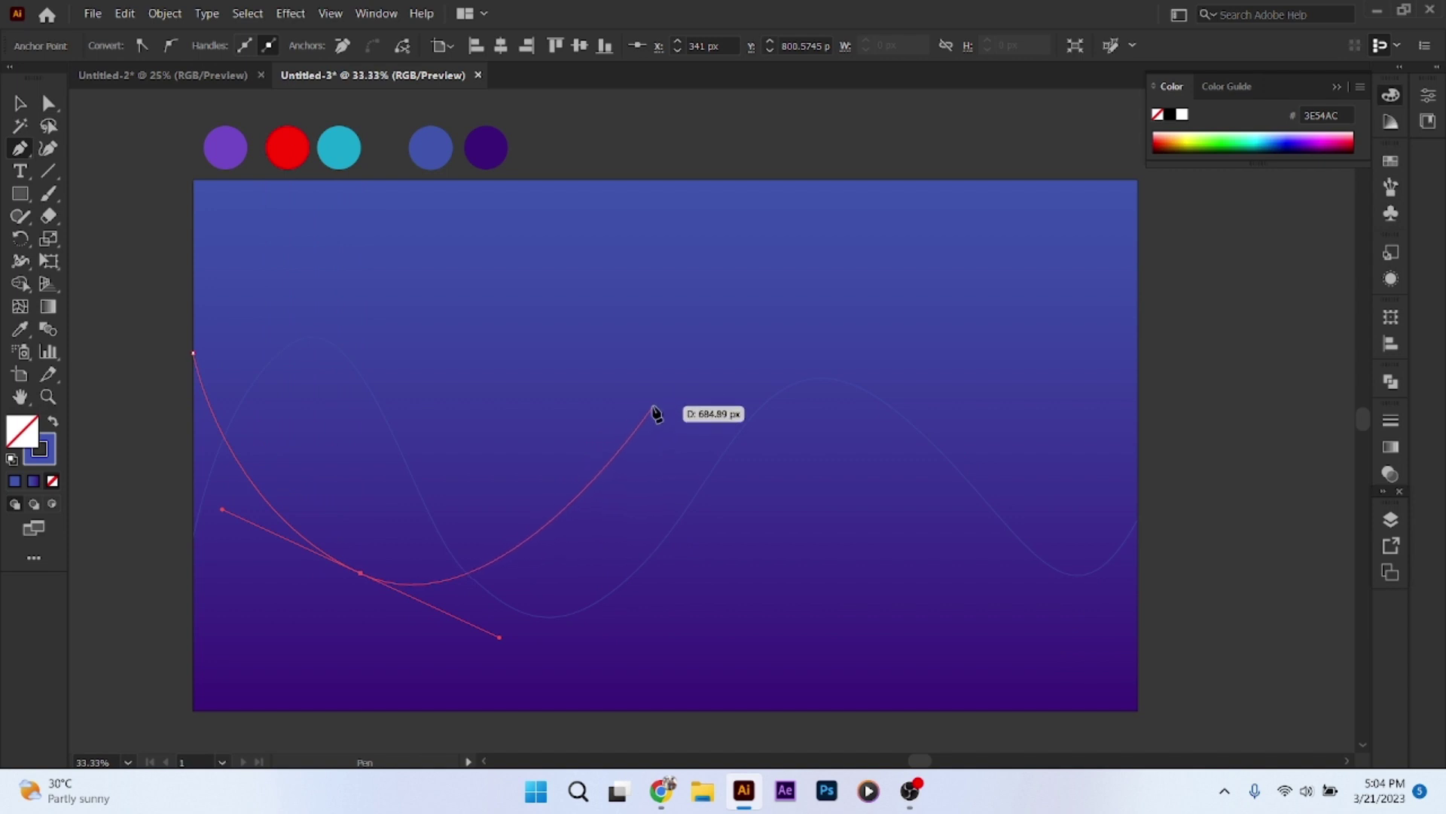
pyautogui.moveTo(631, 452); pyautogui.dragTo(637, 441)
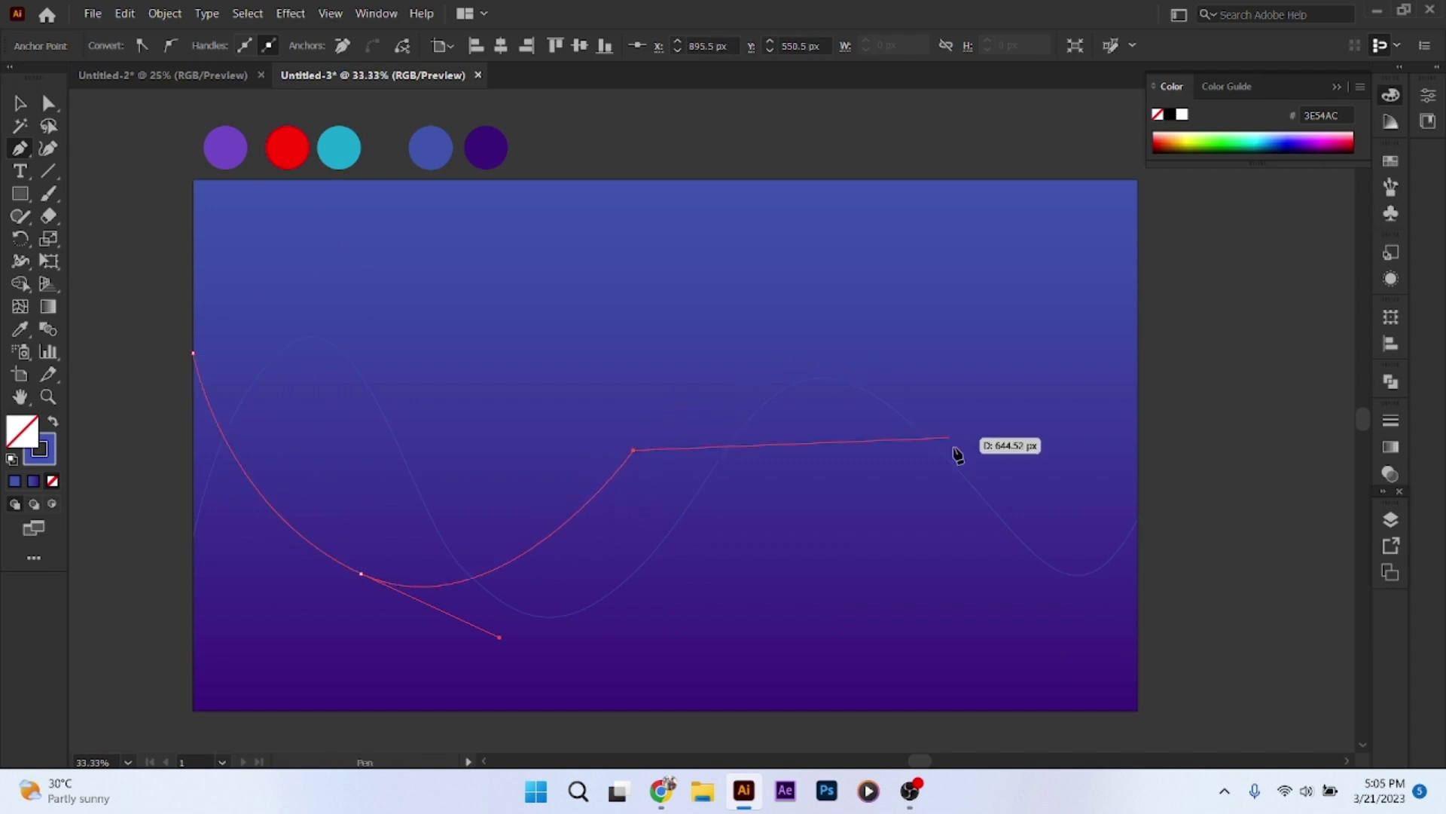
pyautogui.hotkey('ctrl', 'z')
pyautogui.hotkey('ctrl', 'z')
pyautogui.hotkey('ctrl', 'z')
# Redraw the second wave with a trough and a crest, ending at the right edge
pyautogui.click(272, 556)
pyautogui.click(288, 581)
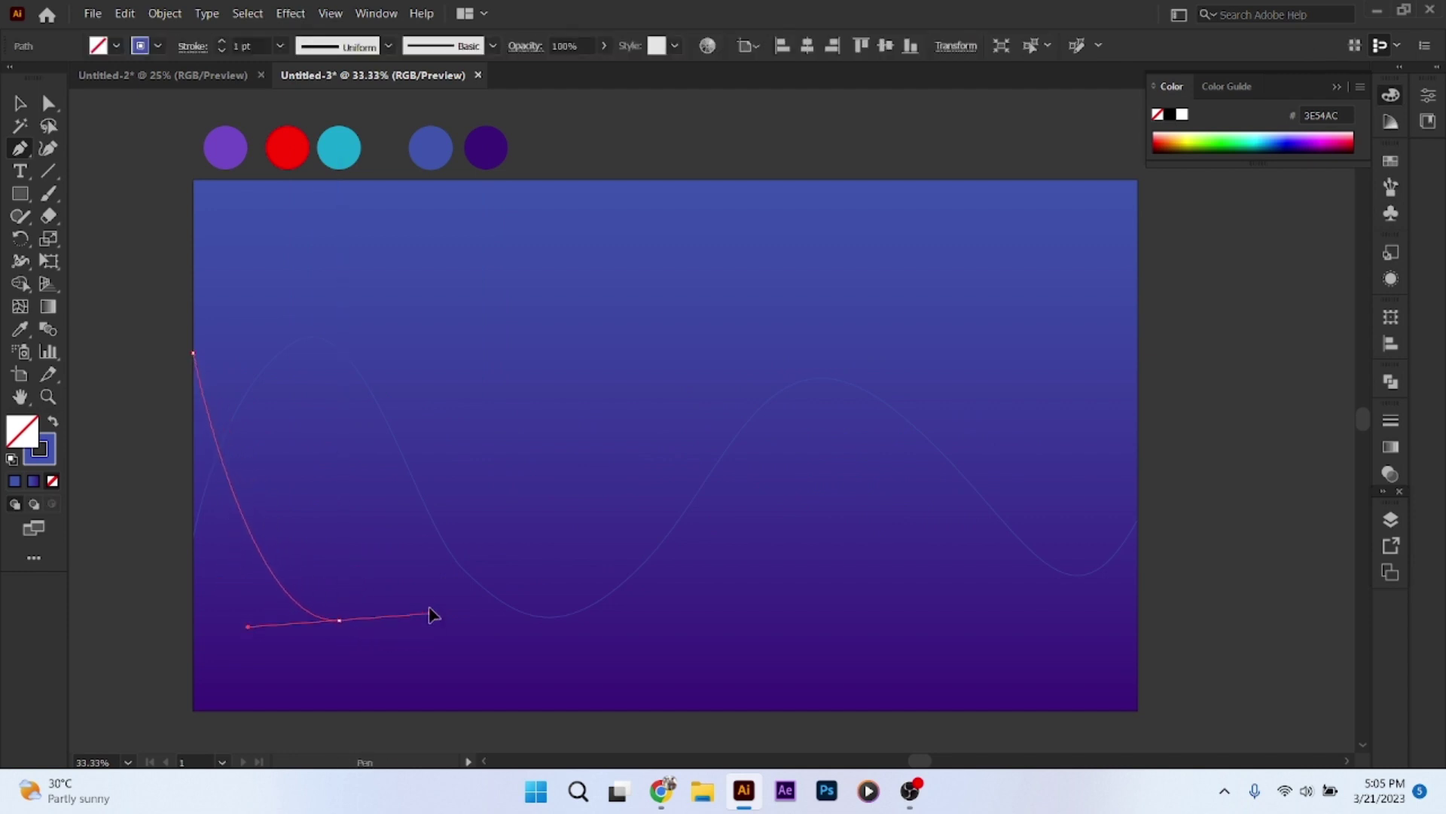
pyautogui.moveTo(338, 612); pyautogui.dragTo(480, 651)
pyautogui.click(587, 436)
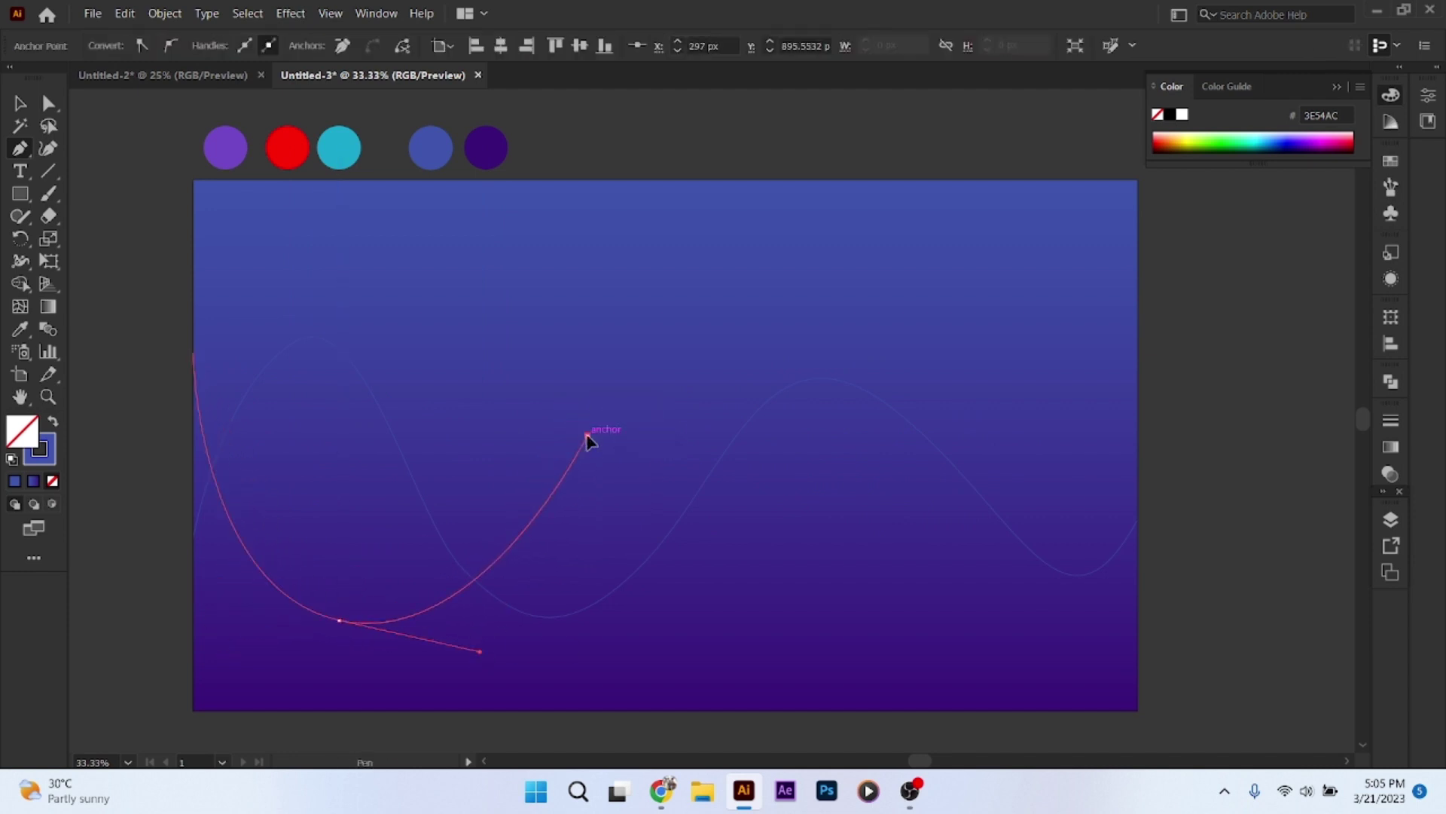
pyautogui.moveTo(874, 430); pyautogui.dragTo(1046, 688)
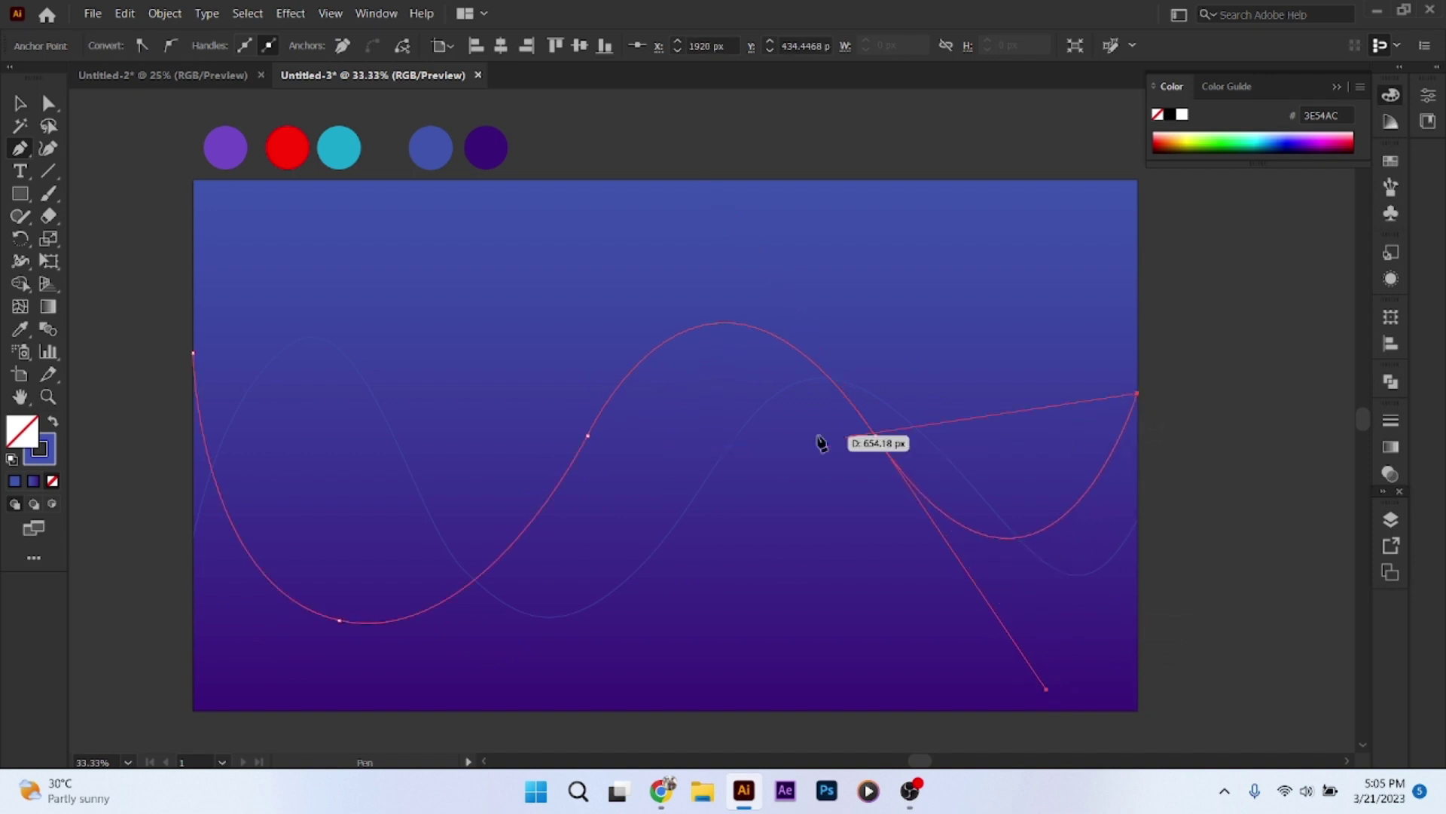
pyautogui.click(1137, 393)
pyautogui.click(20, 102)
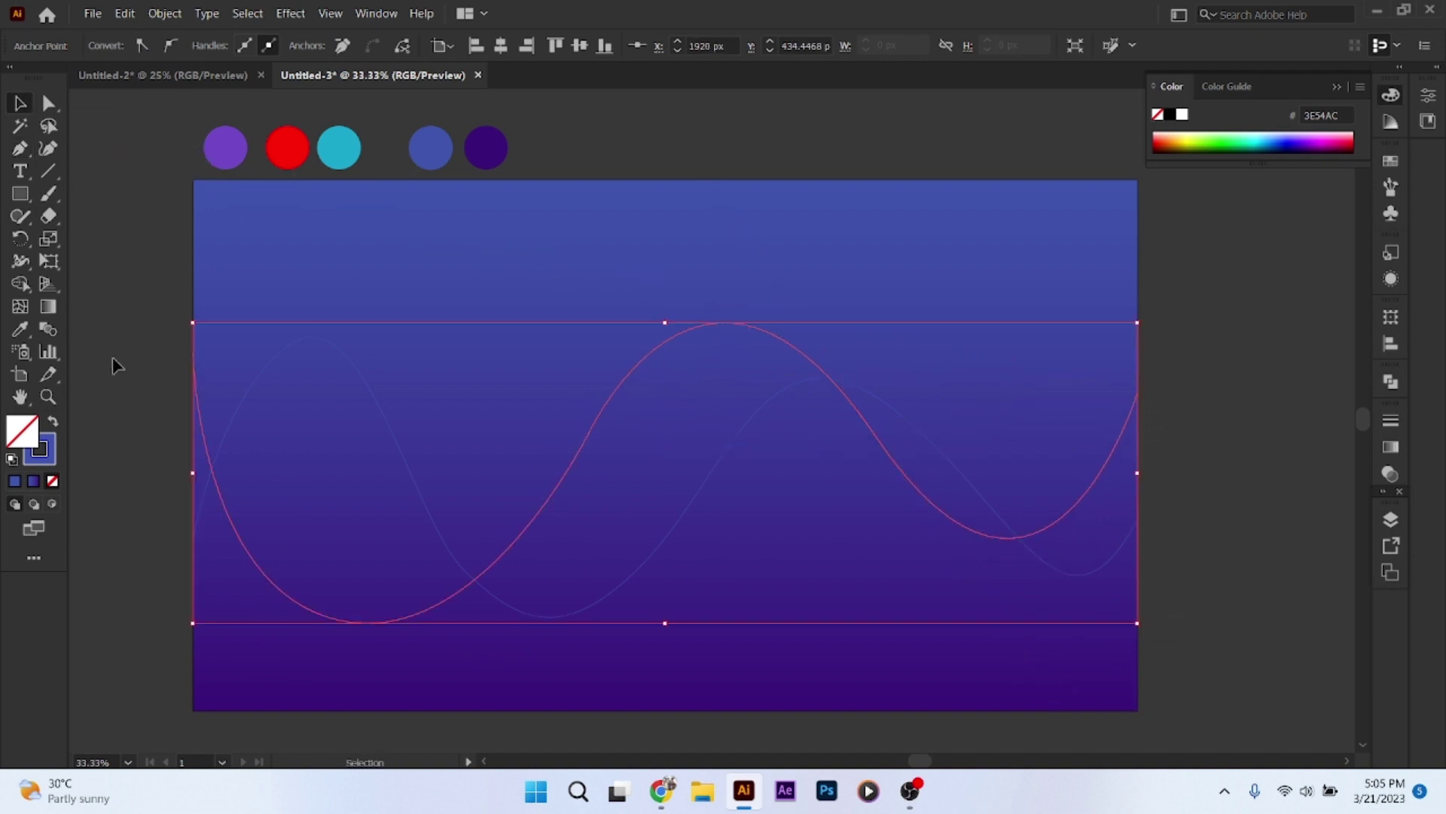
pyautogui.click(112, 359)
pyautogui.click(19, 149)
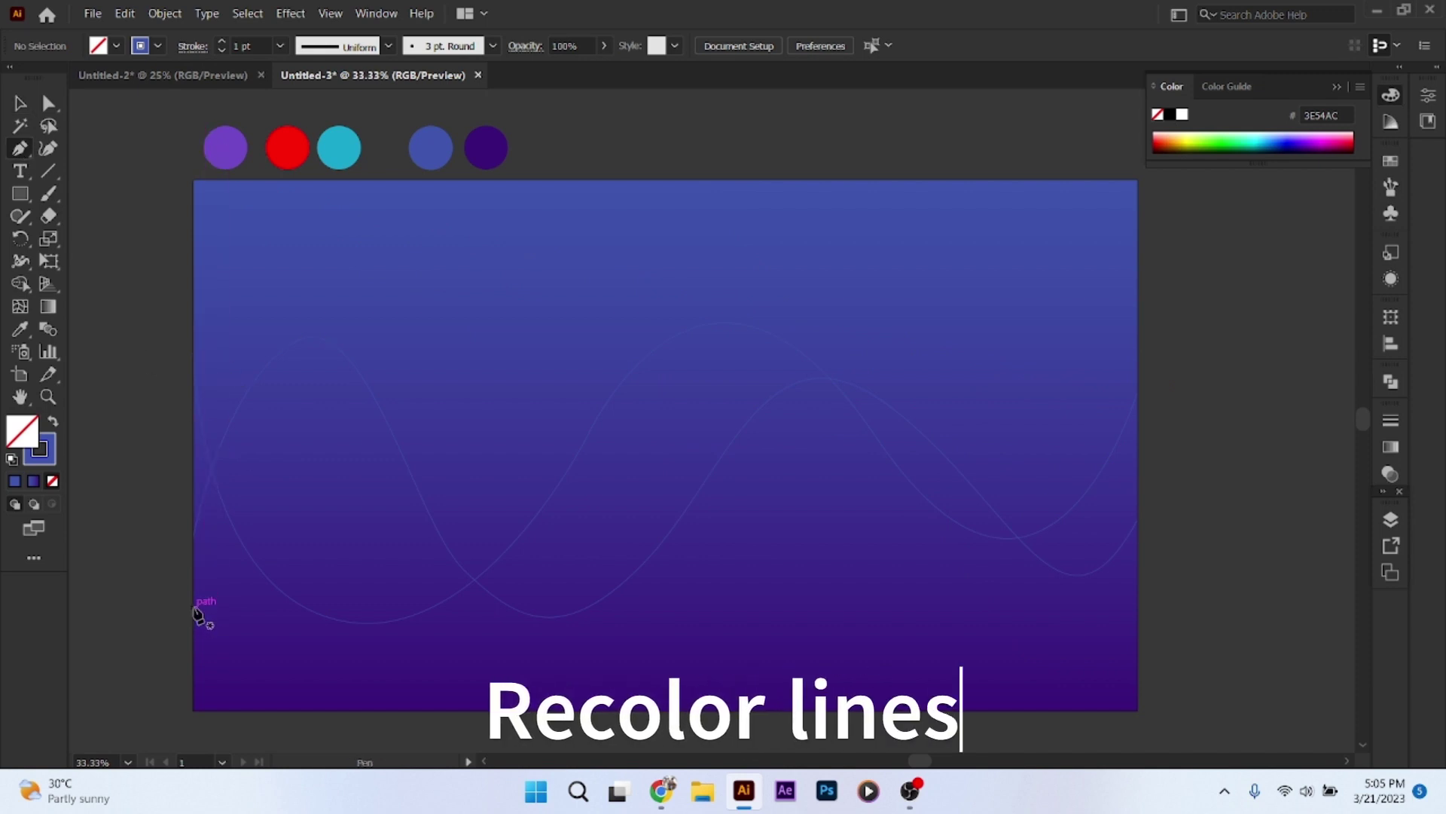
# Draw a third wavy line with a crest and trough from the left to the right edge
pyautogui.click(195, 608)
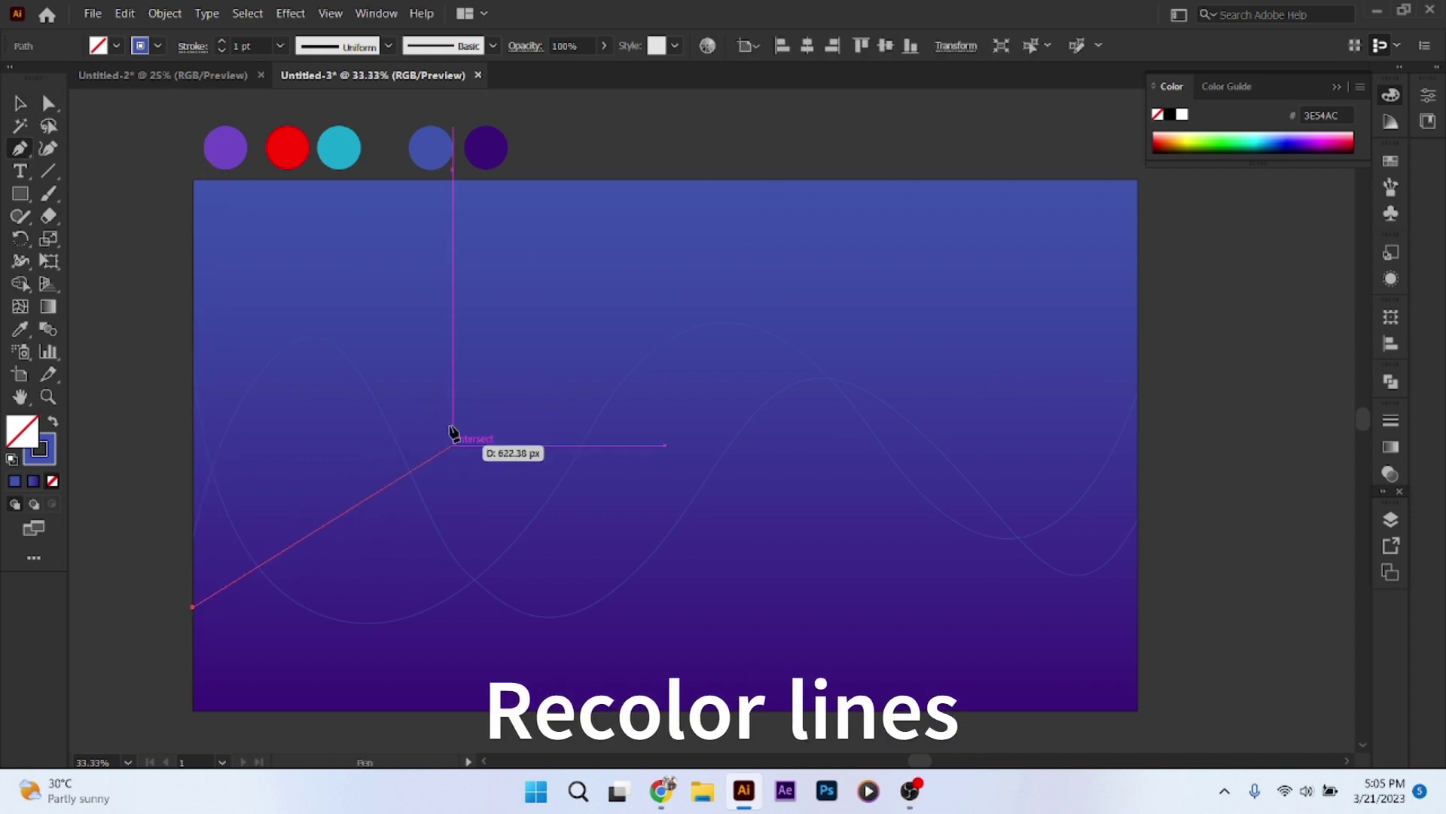
pyautogui.moveTo(527, 351); pyautogui.dragTo(691, 443)
pyautogui.moveTo(856, 601); pyautogui.dragTo(1088, 557)
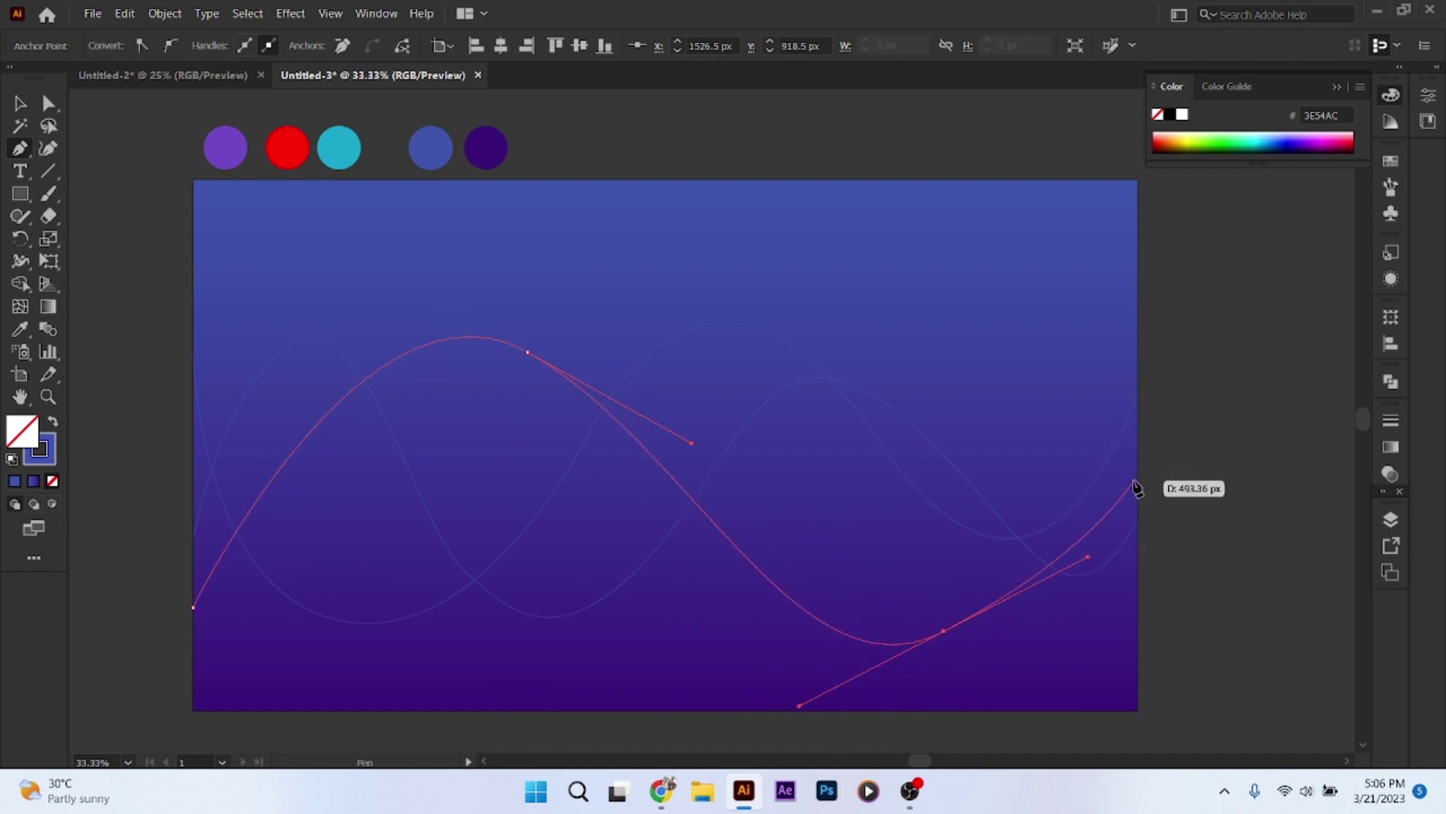
pyautogui.moveTo(1136, 477); pyautogui.dragTo(1056, 476)
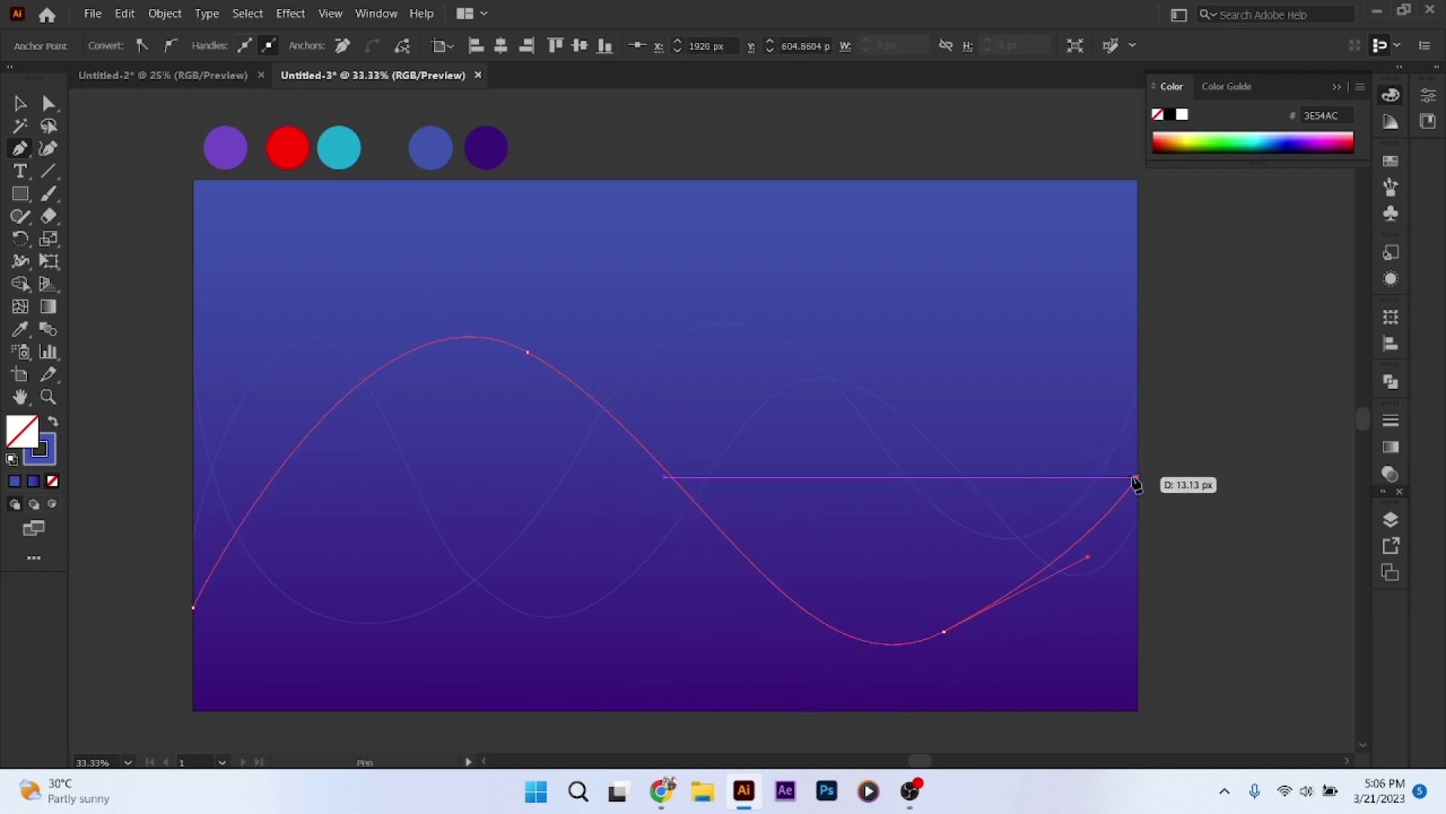
pyautogui.press('v')
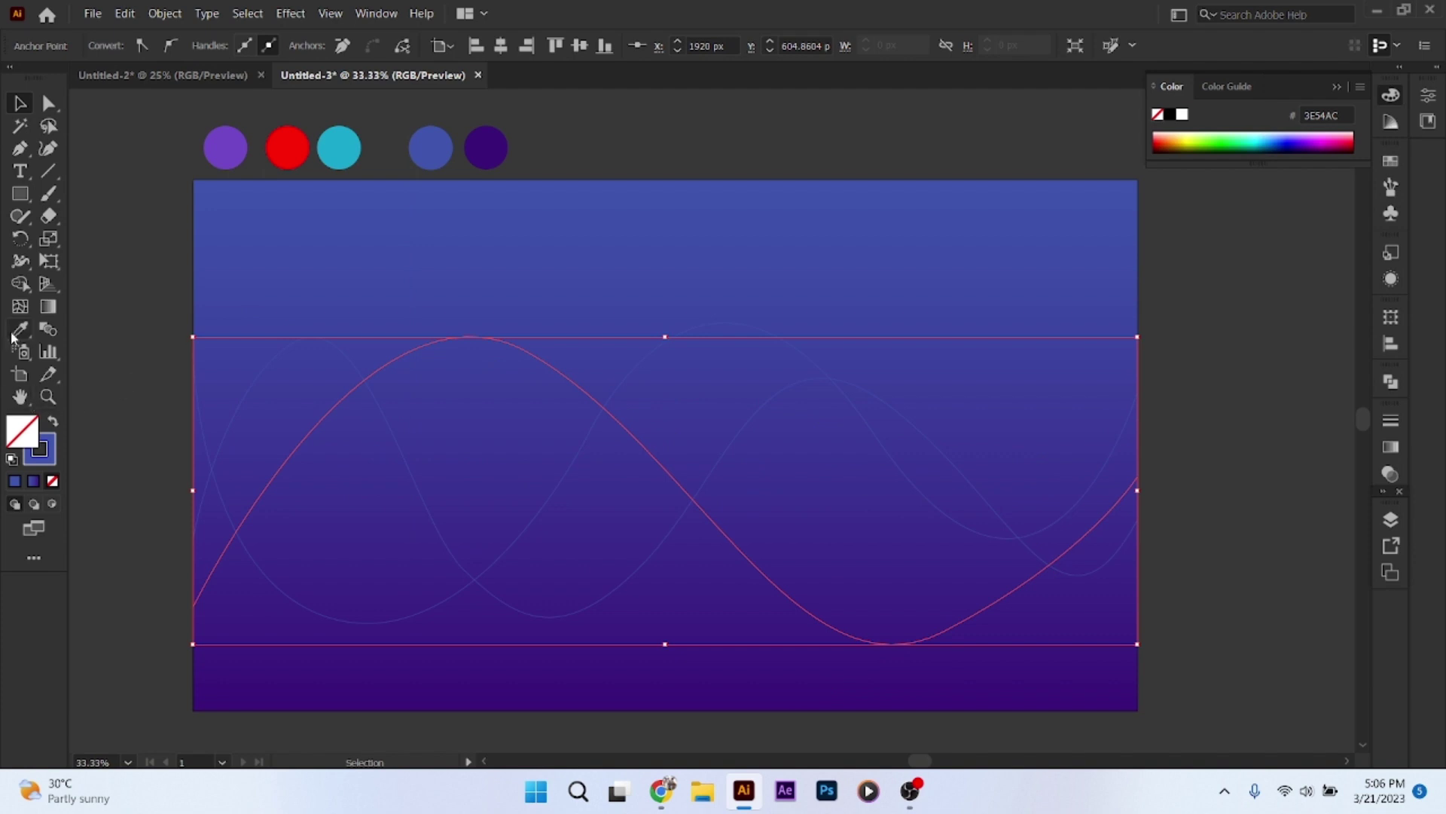
# Give the third wave a cyan stroke sampled from the cyan circle
pyautogui.click(15, 334)
pyautogui.click(341, 140)
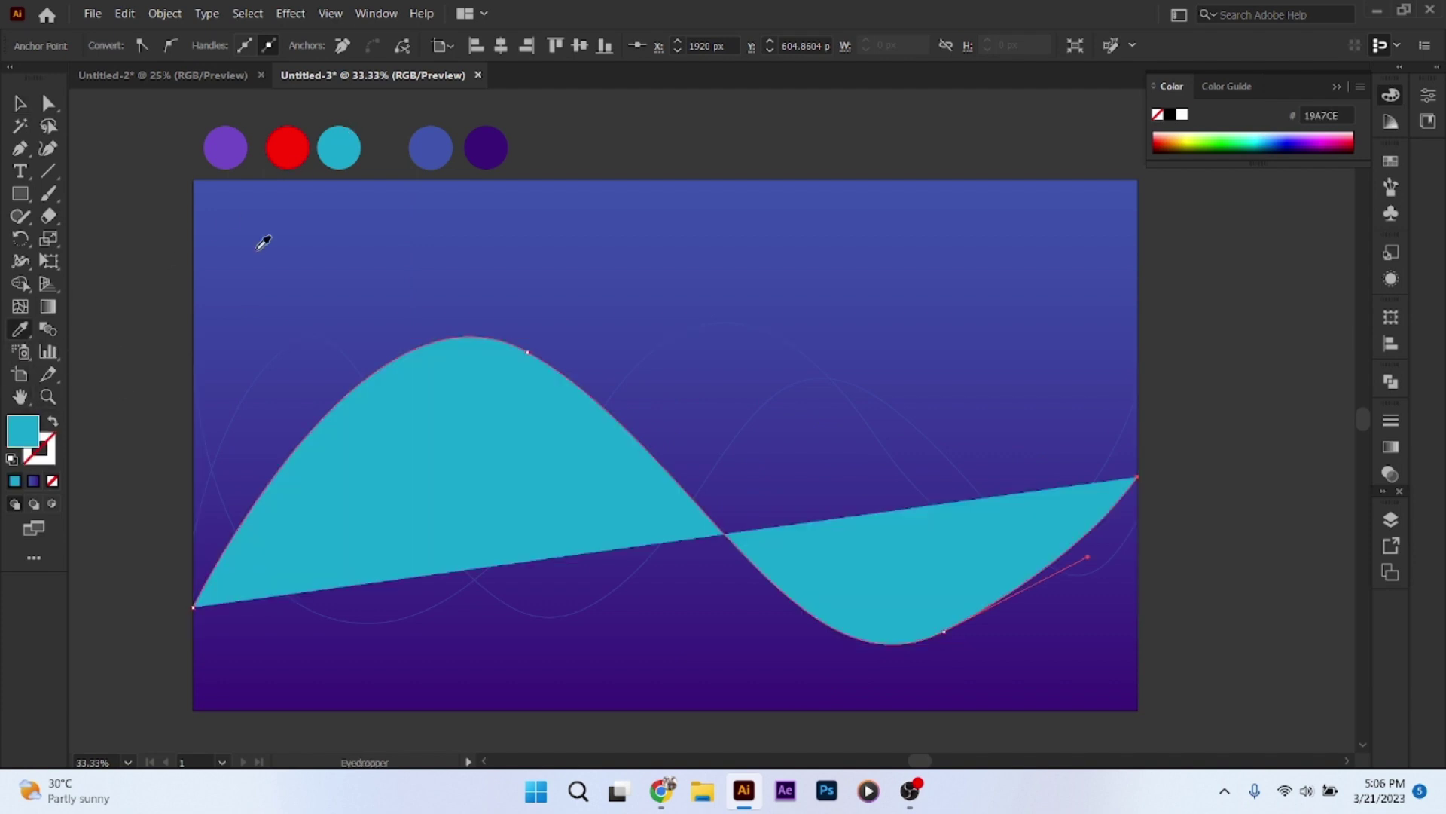
pyautogui.click(55, 425)
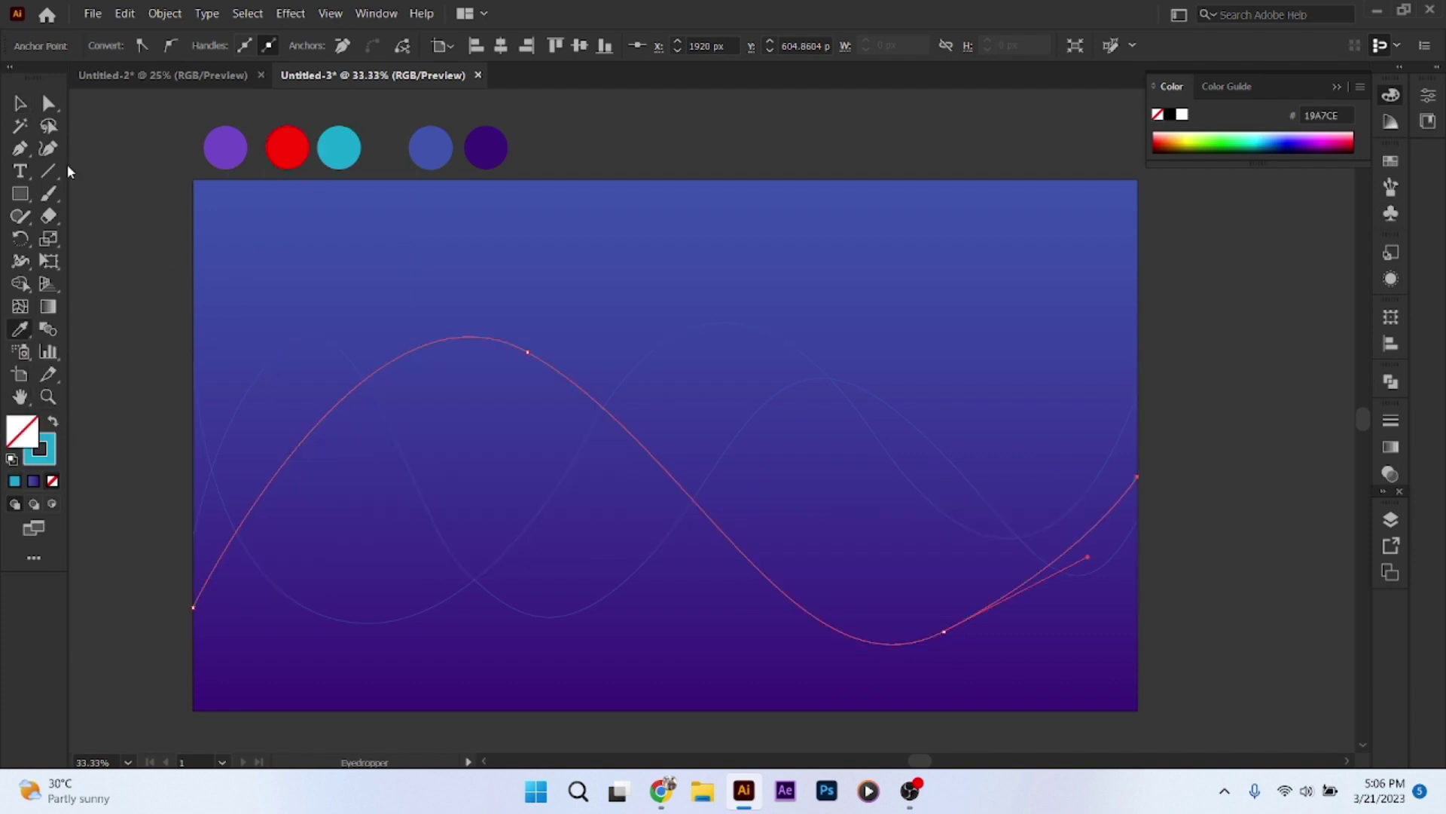
pyautogui.press('v')
# Give another wave a dark purple stroke sampled from the purple circle
pyautogui.click(268, 369)
pyautogui.press('i')
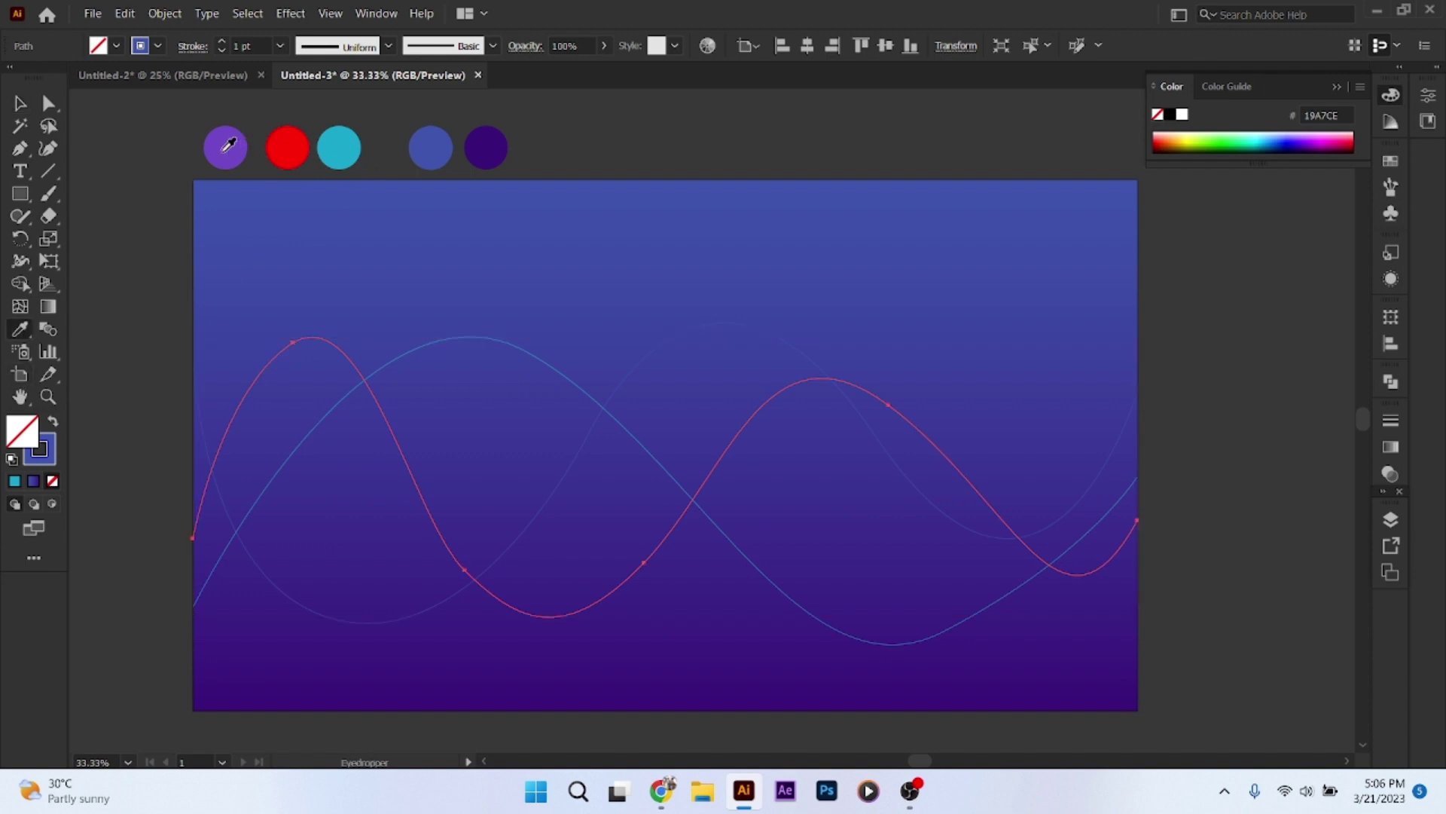
pyautogui.click(488, 138)
pyautogui.click(55, 425)
pyautogui.press('v')
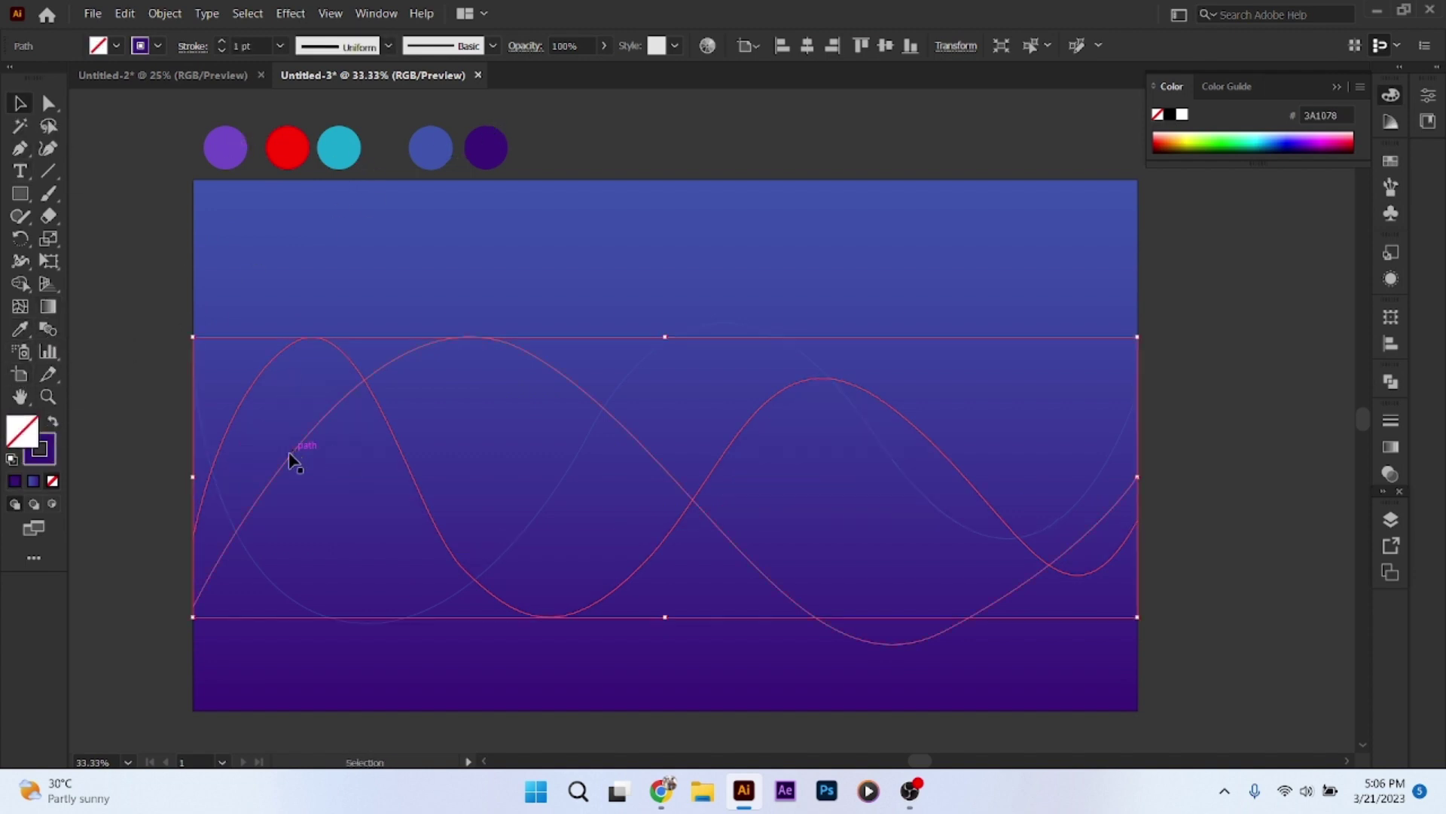
# Stroke the next wave red from the red circle, then marquee-select all the waves
pyautogui.click(236, 690)
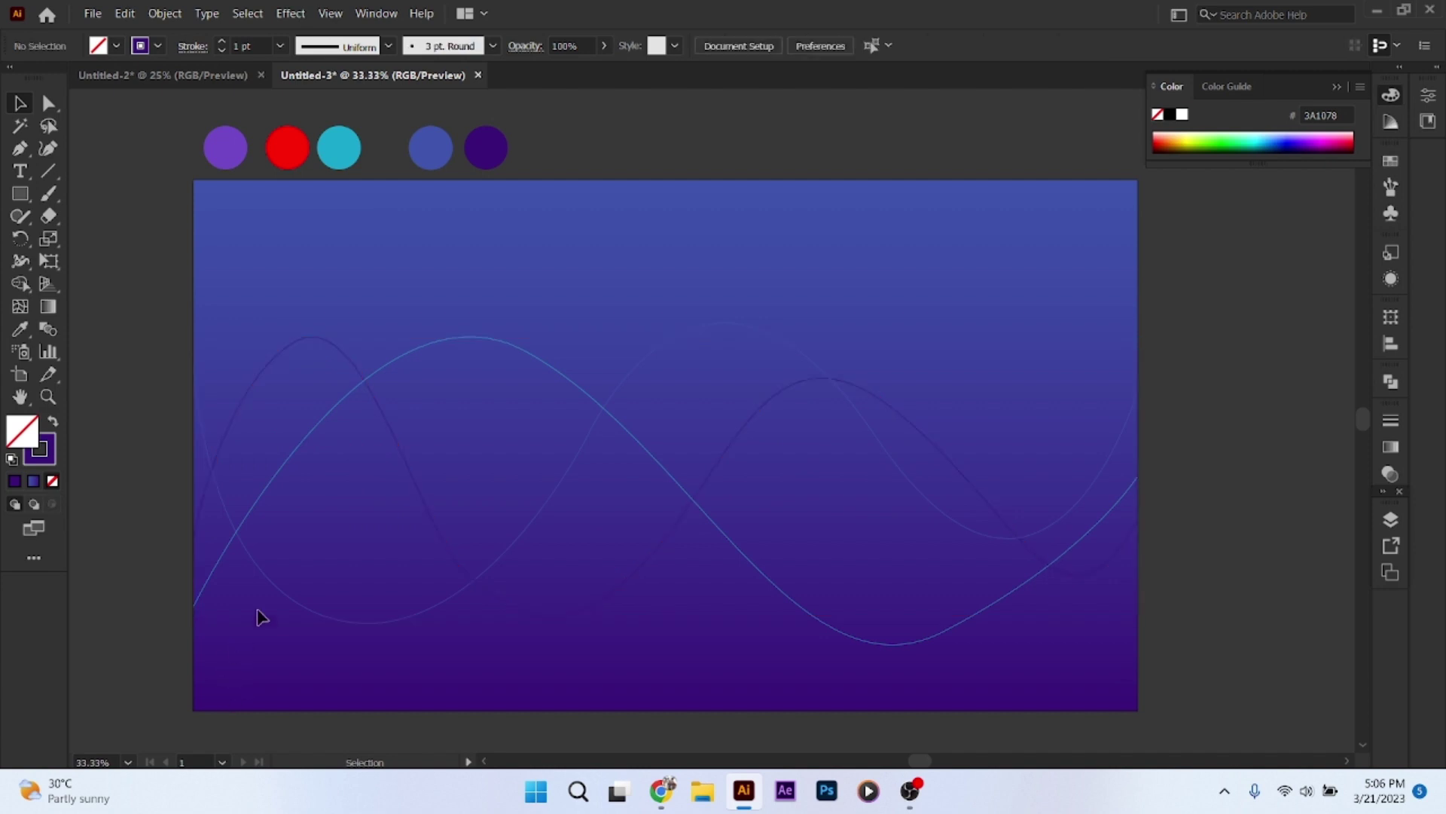
pyautogui.click(269, 491)
pyautogui.press('i')
pyautogui.click(273, 159)
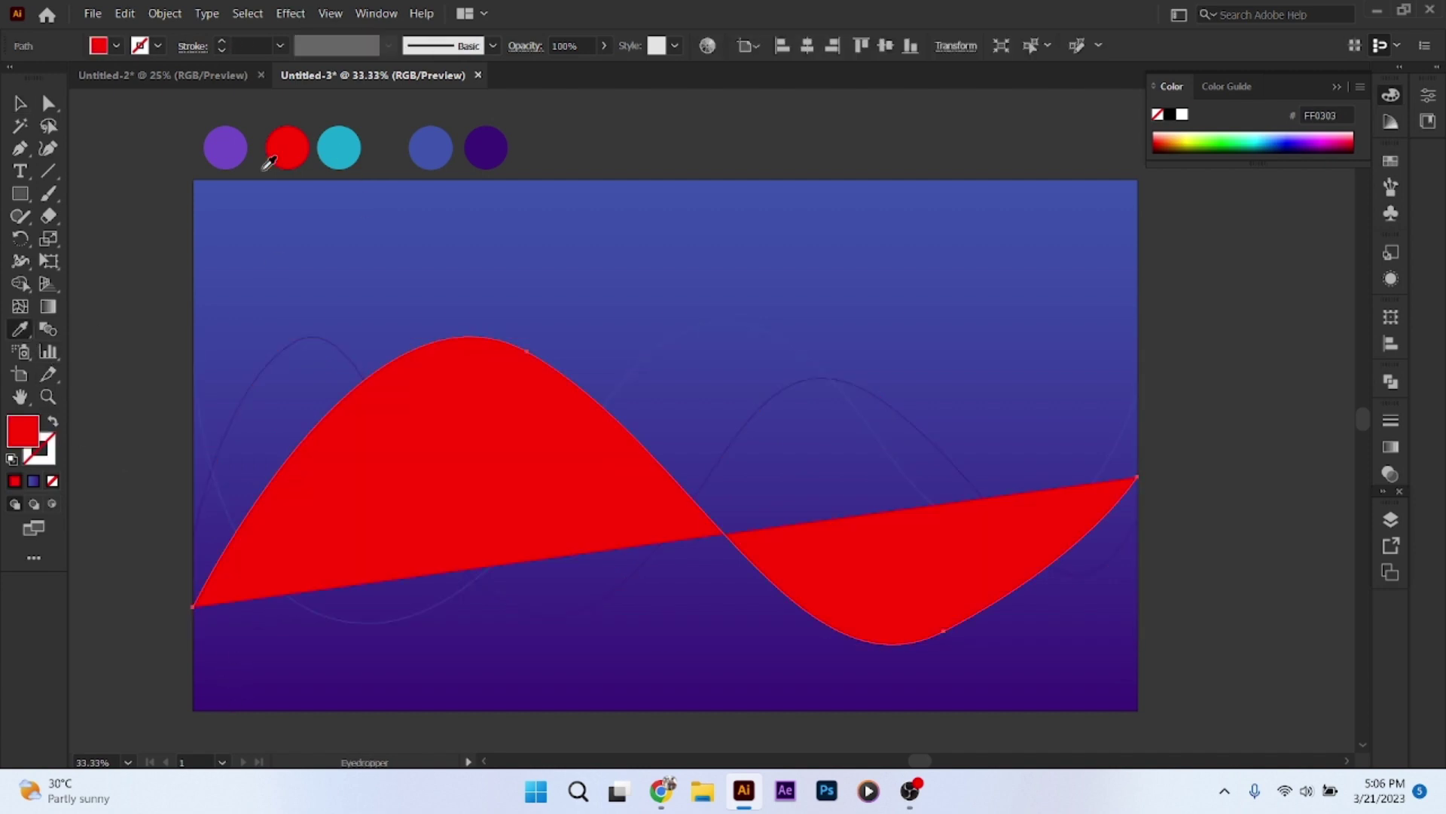
pyautogui.click(55, 424)
pyautogui.press('v')
pyautogui.click(128, 305)
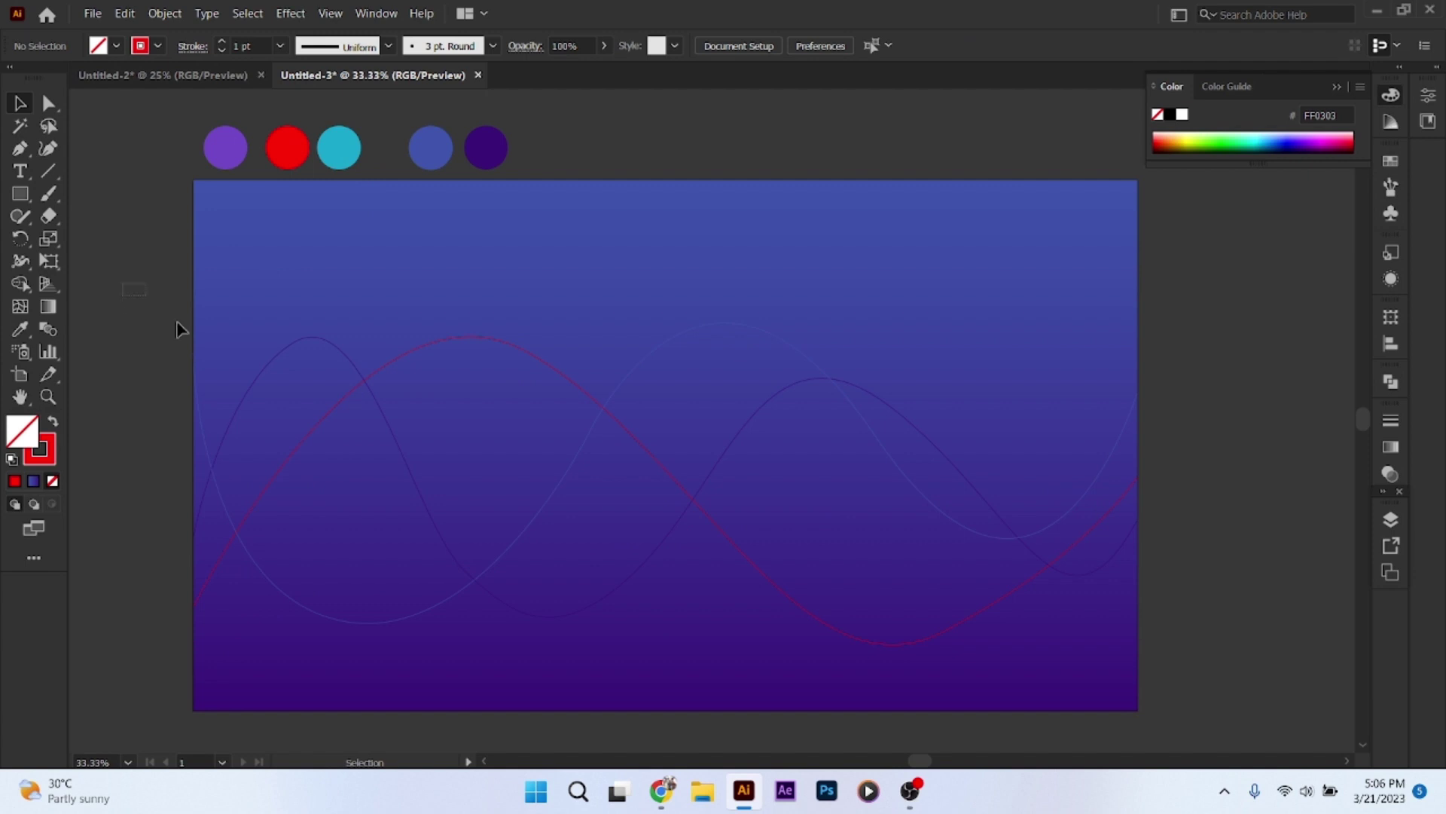
pyautogui.moveTo(179, 329); pyautogui.dragTo(699, 692)
# Set the waves' stroke weight to 5 pt and make a blend of them
pyautogui.click(280, 45)
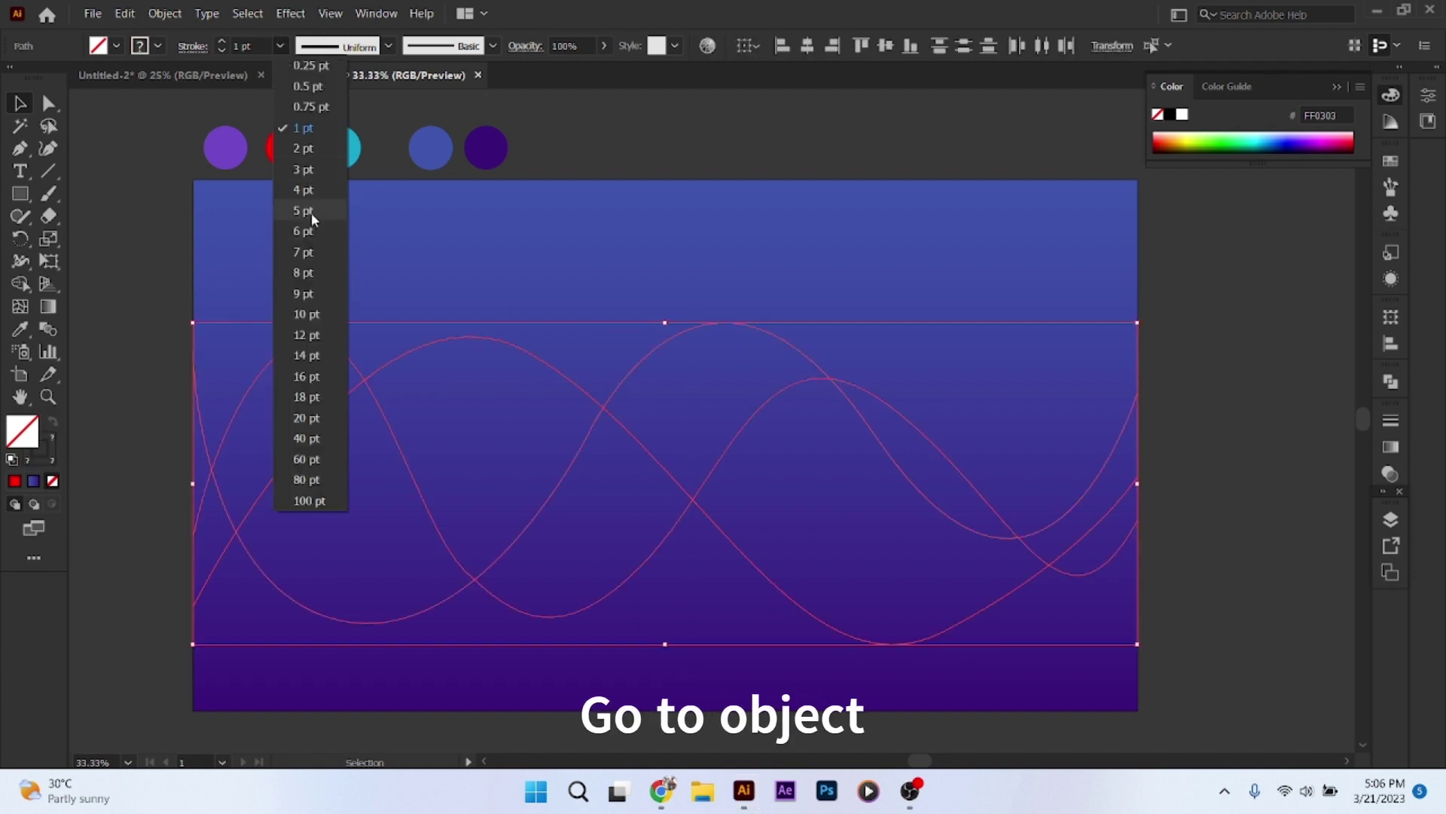
pyautogui.click(310, 212)
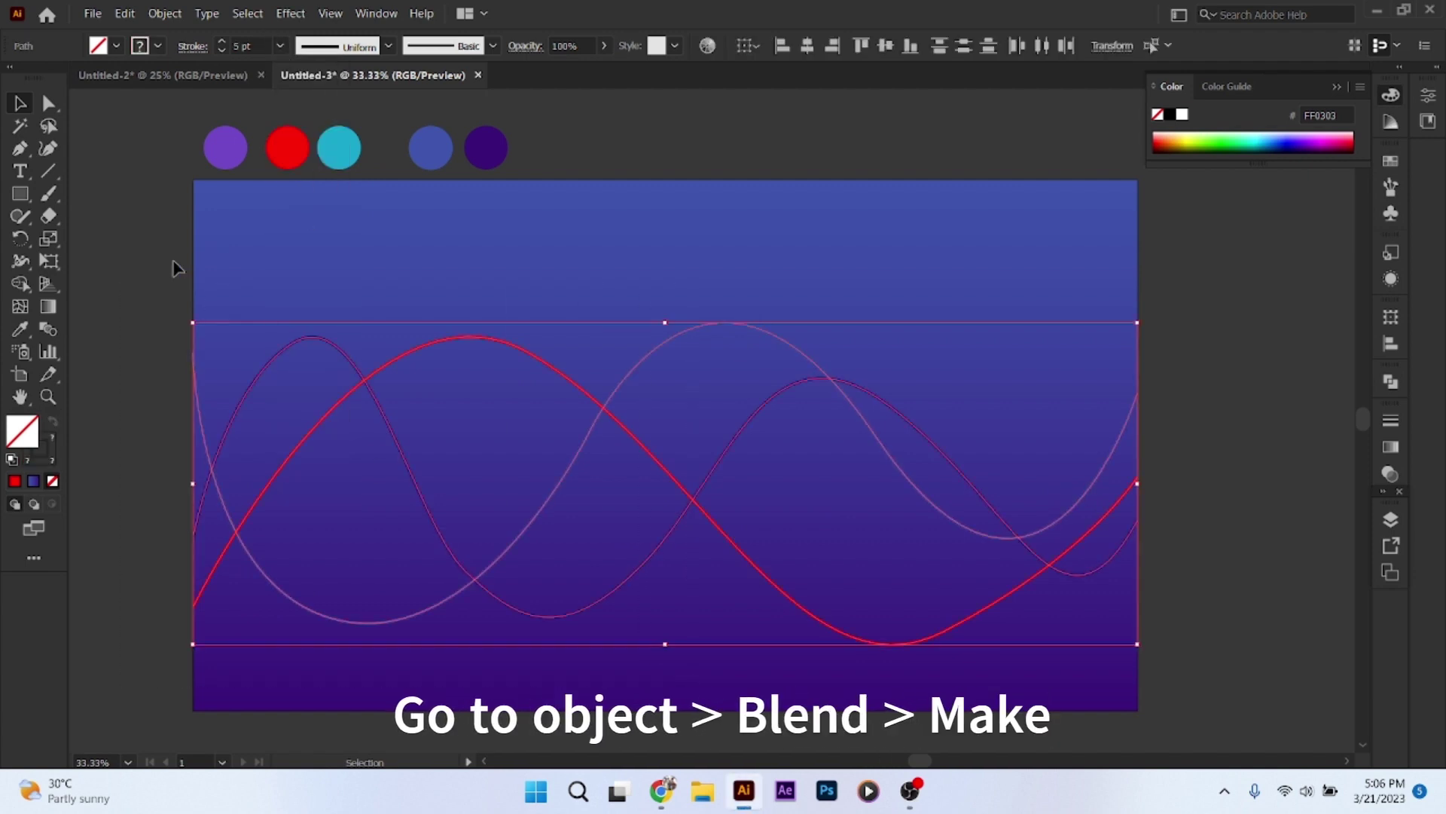
pyautogui.click(165, 14)
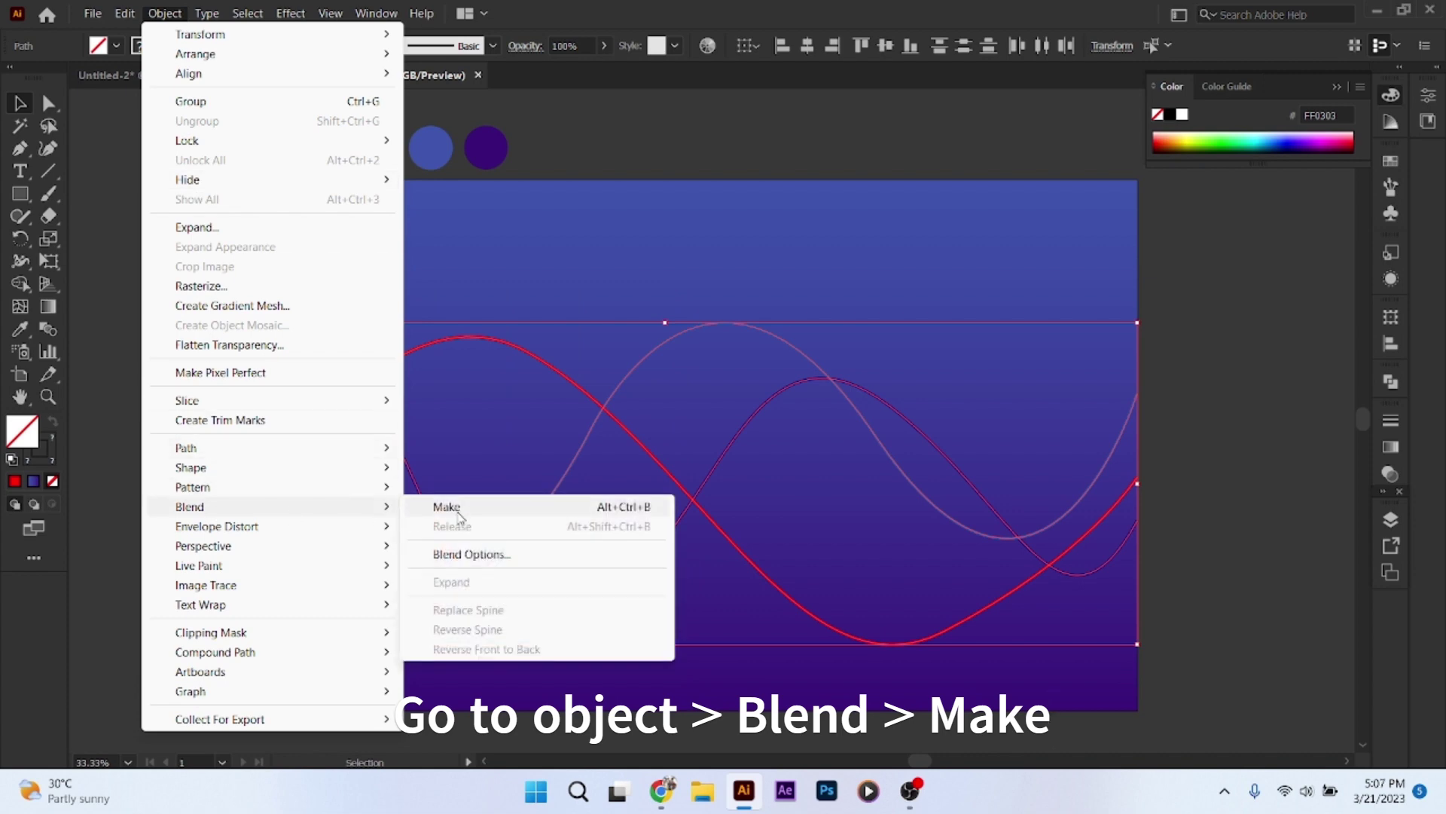
pyautogui.click(456, 504)
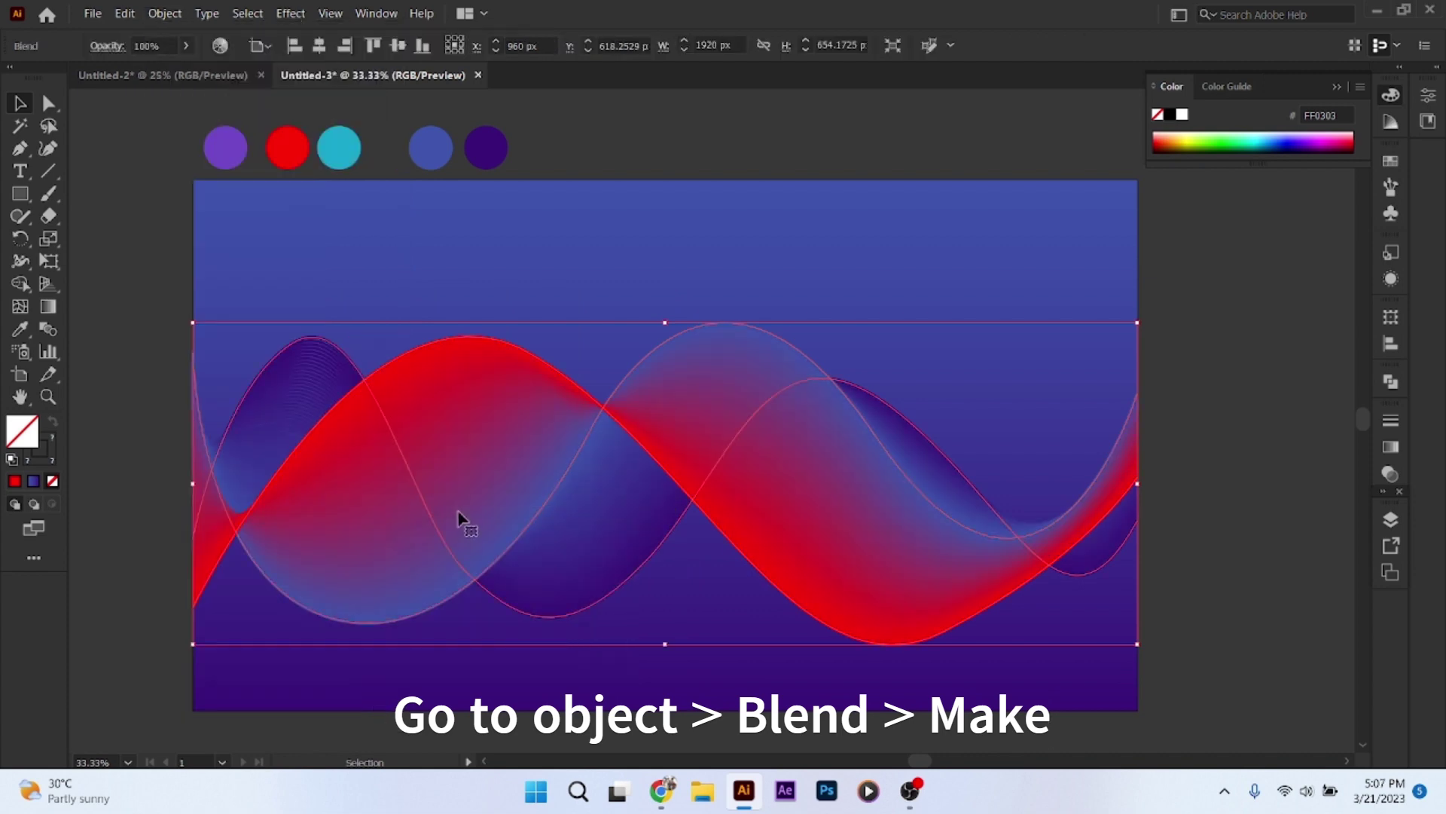
# Keep Smooth Color spacing in Blend Options and deselect the blend
pyautogui.doubleClick(57, 329)
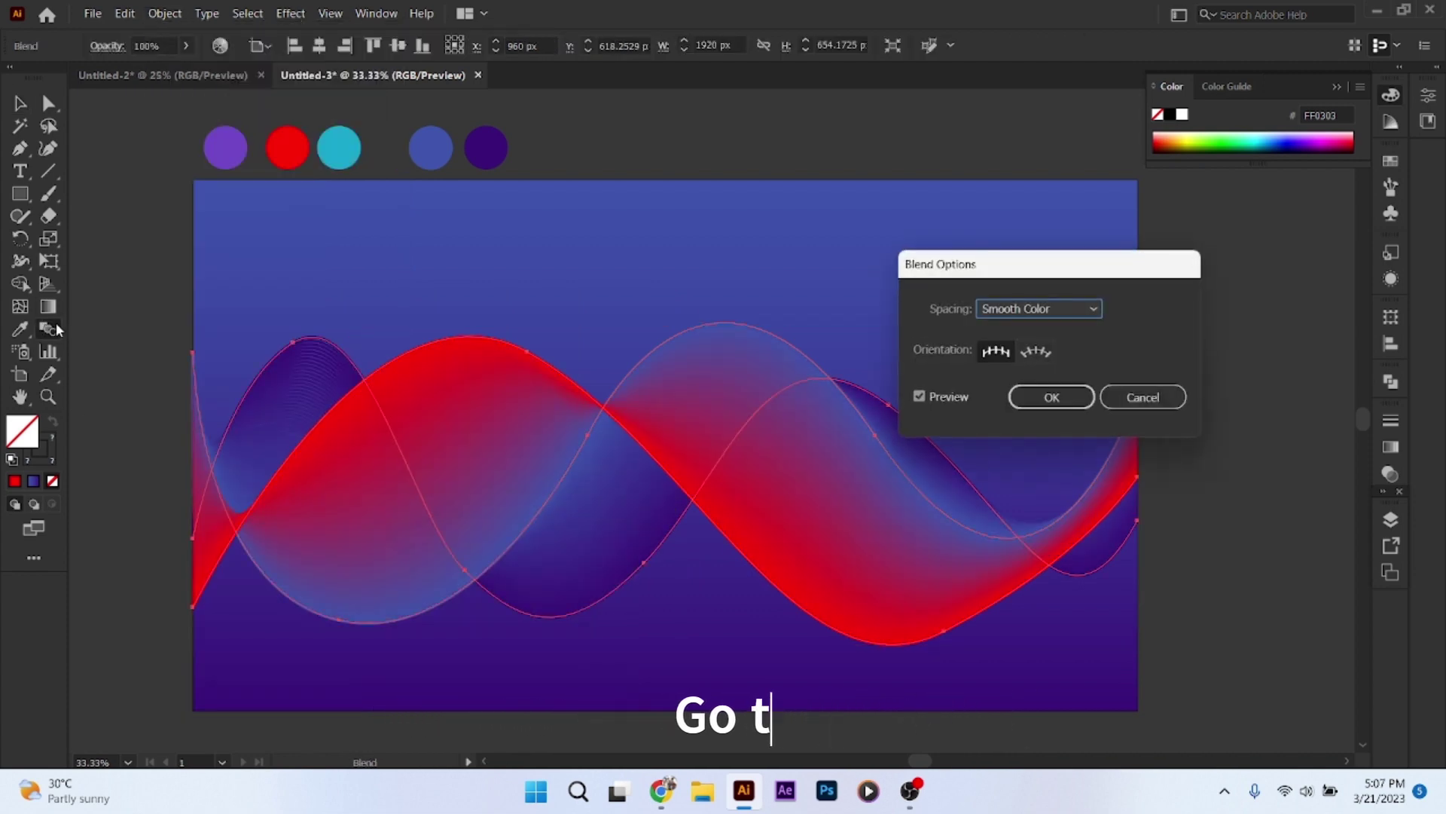
pyautogui.click(1062, 304)
pyautogui.click(1049, 329)
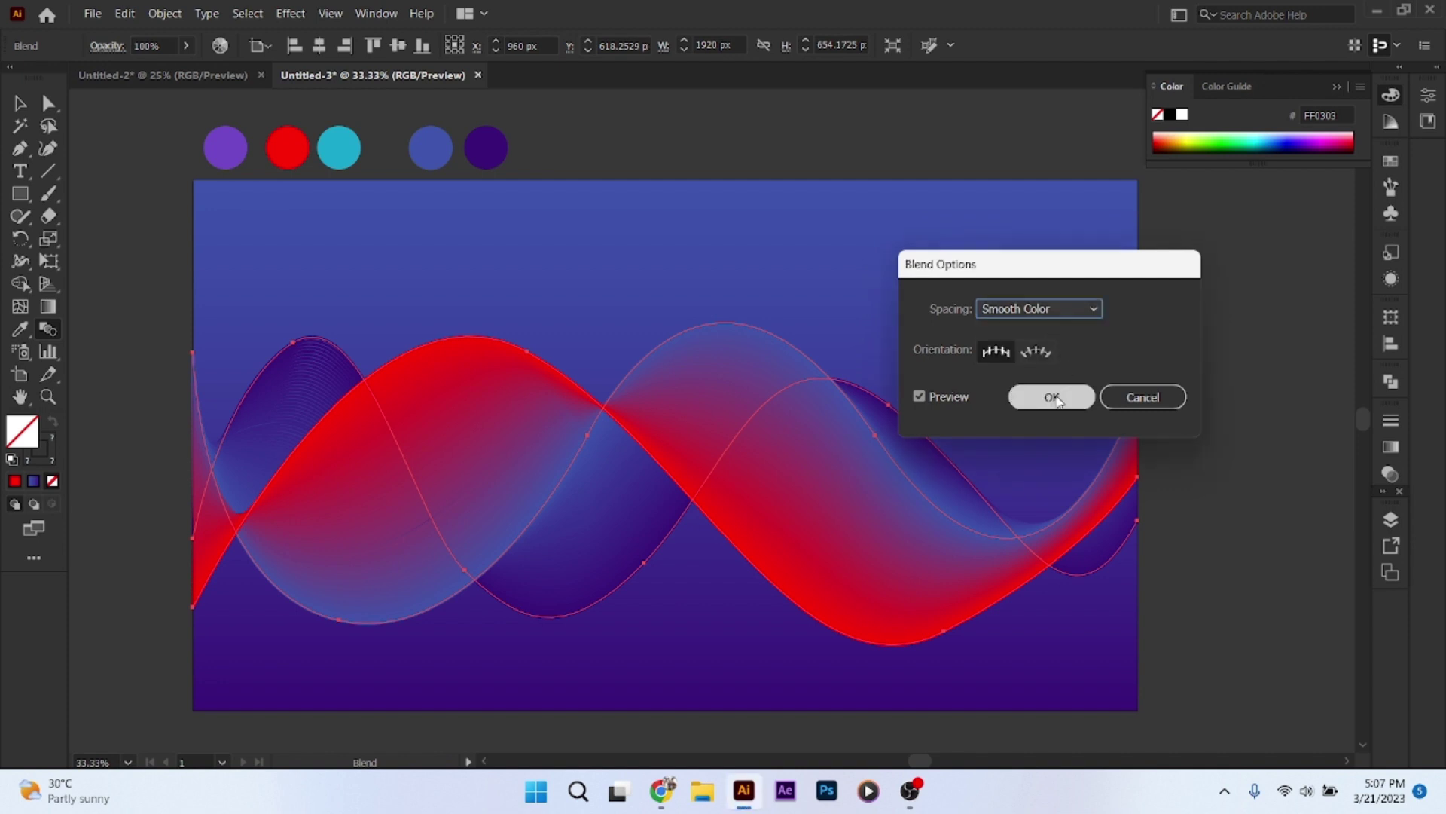
pyautogui.click(1058, 400)
pyautogui.press('v')
pyautogui.click(123, 238)
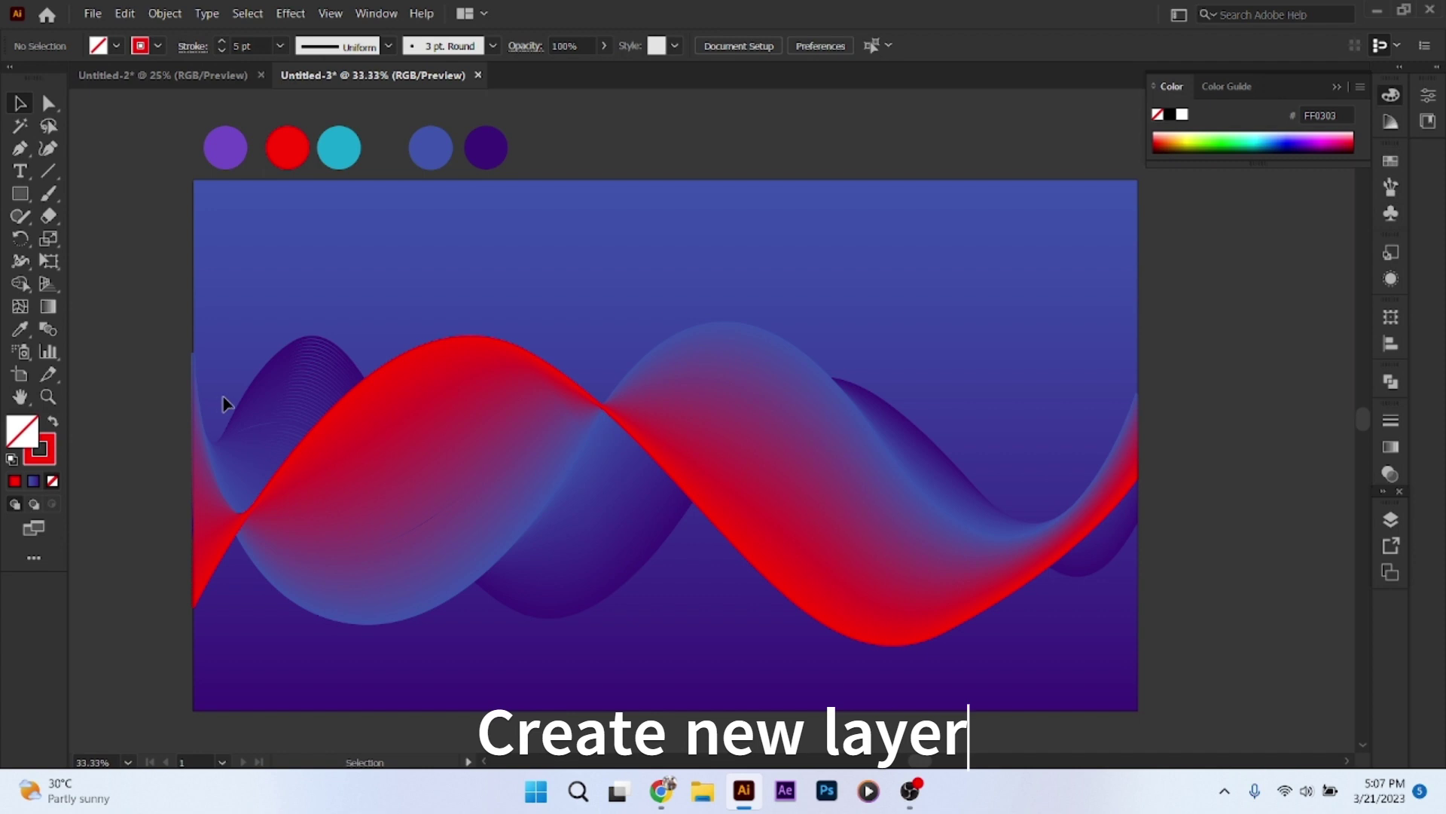
# Add Layer 3 and draw an arcing curve from the left to the right artboard edge
pyautogui.click(1392, 518)
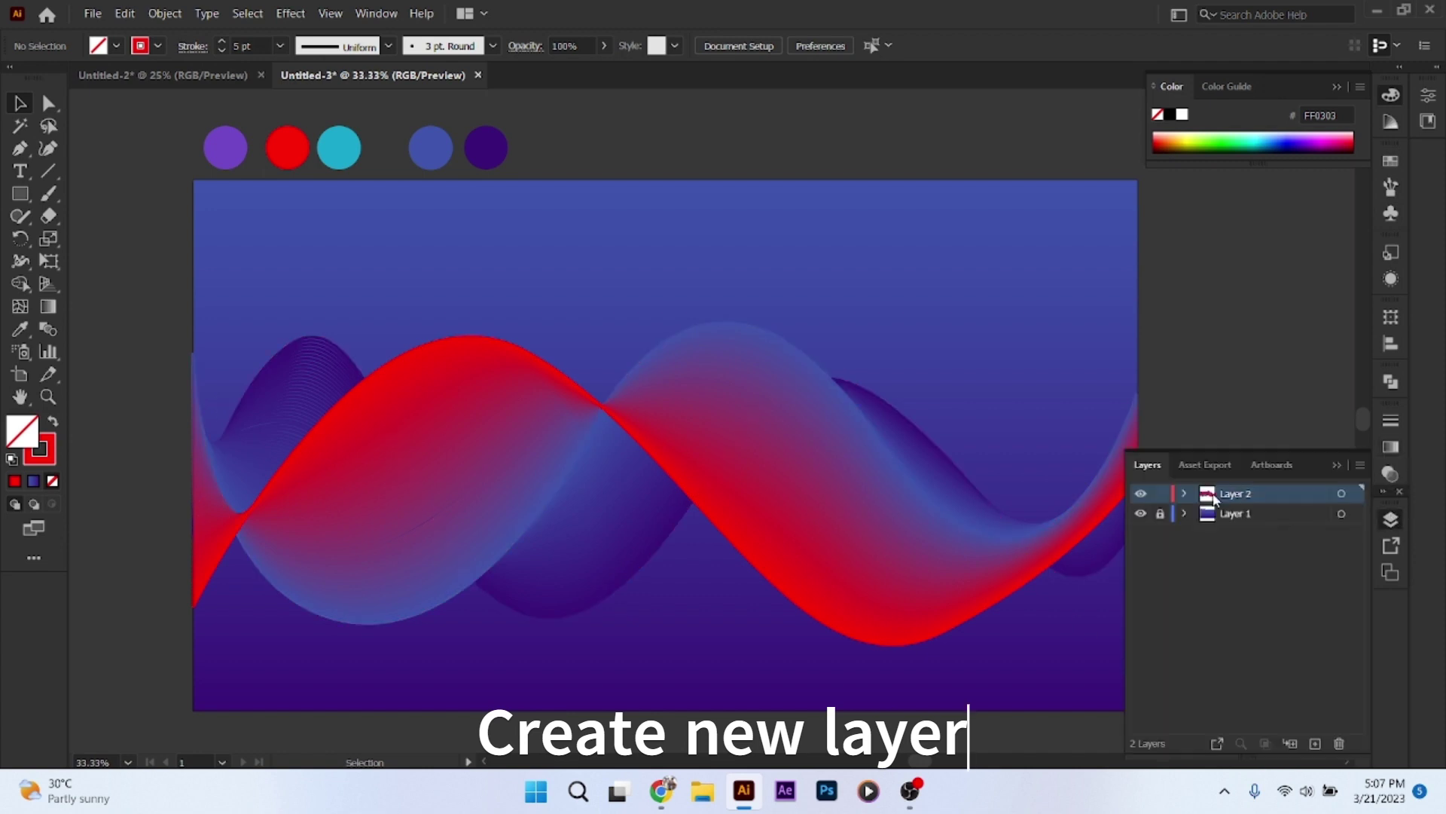
pyautogui.click(1315, 743)
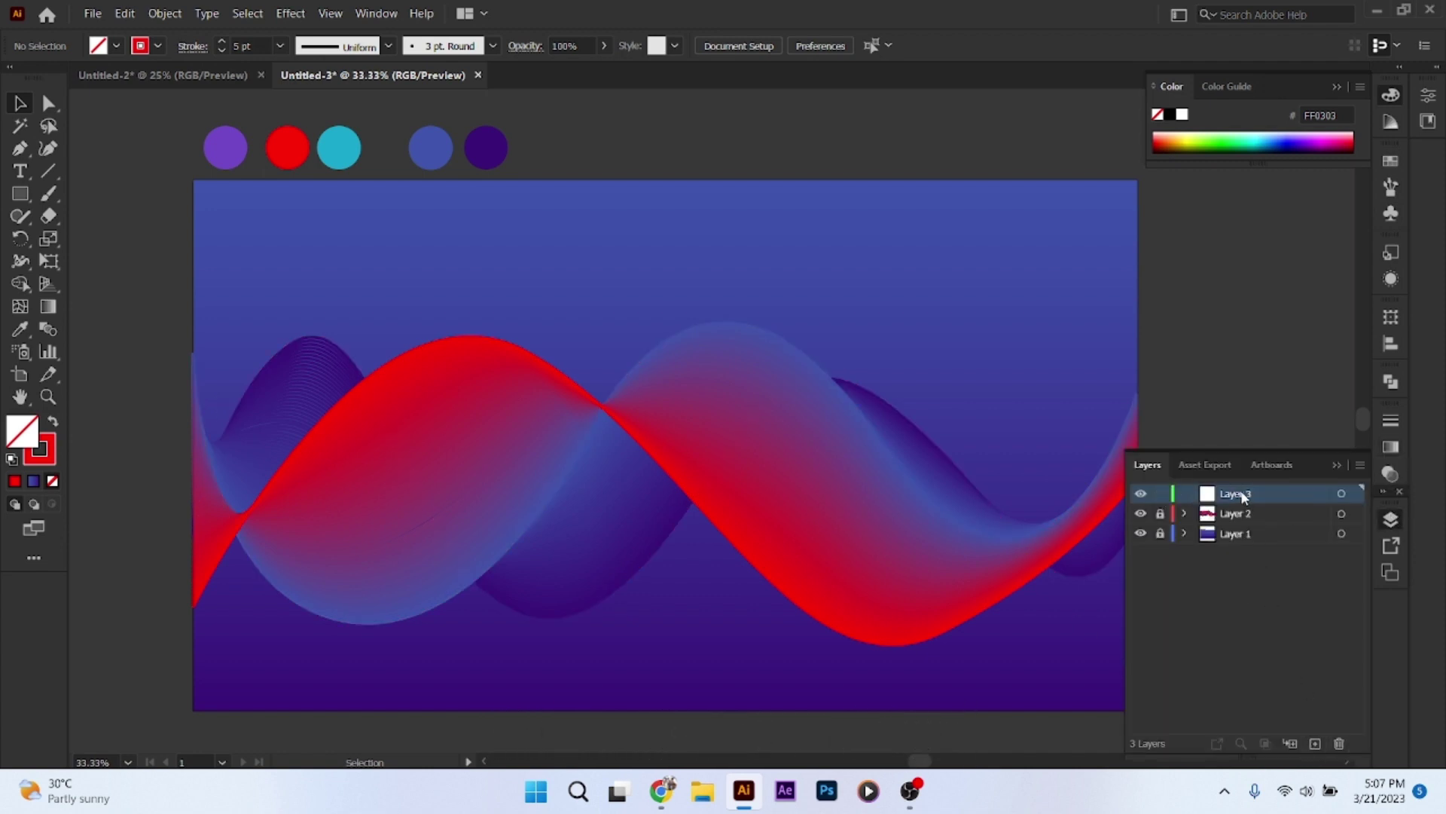
pyautogui.click(193, 505)
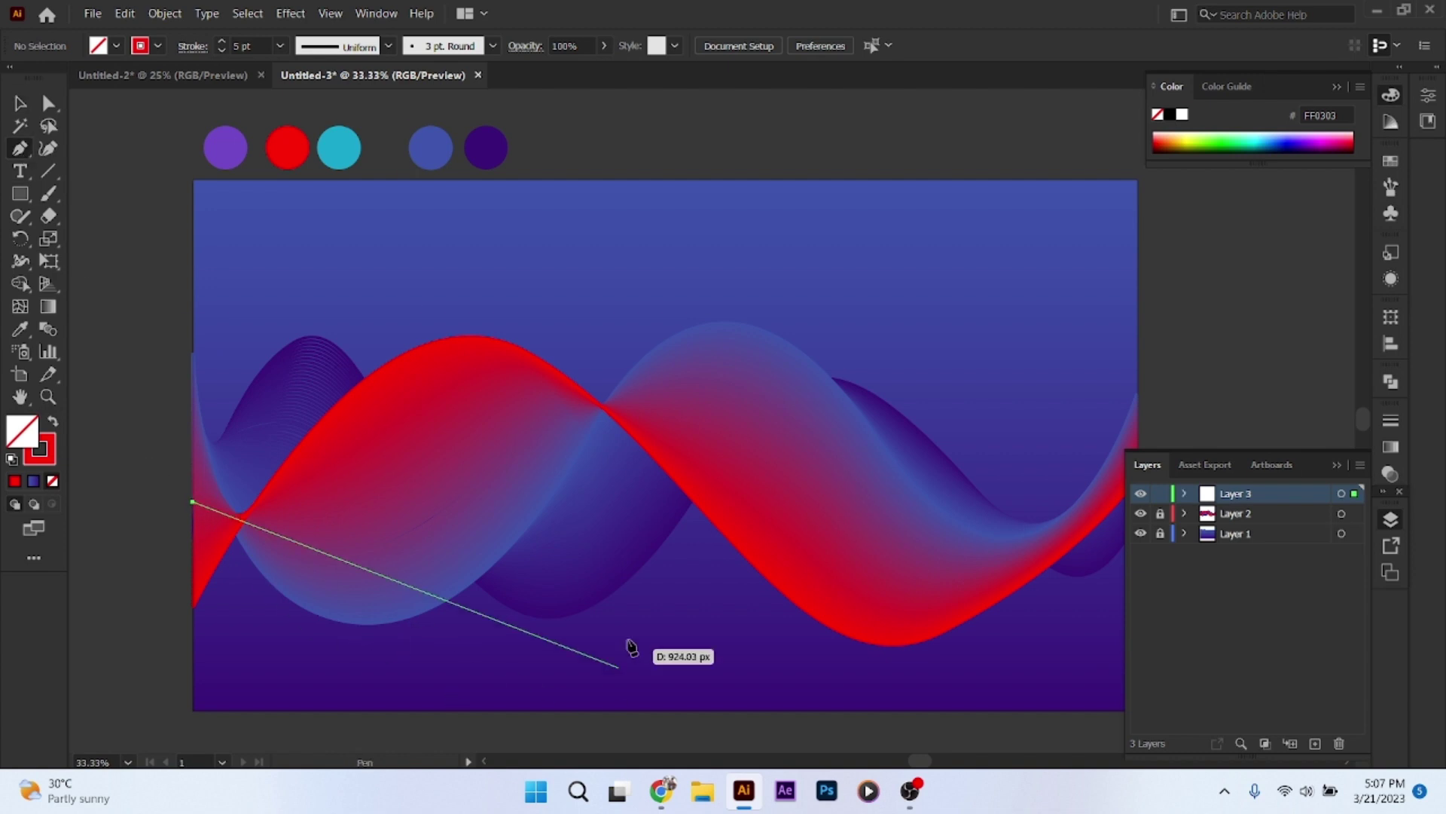
pyautogui.moveTo(593, 562); pyautogui.dragTo(635, 630)
pyautogui.scroll(-1, 666, 661)
pyautogui.hotkey('ctrl', 'z')
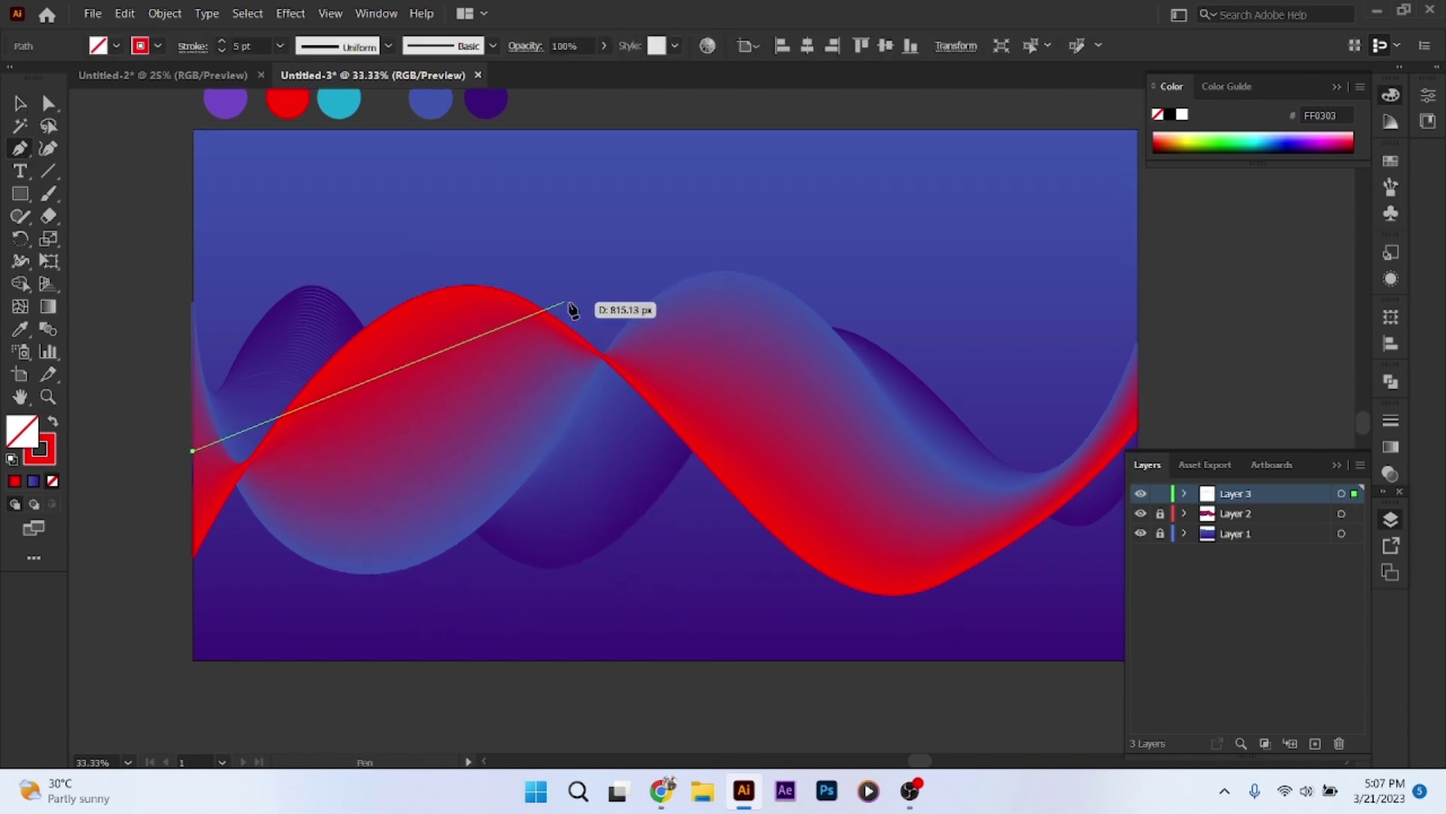
pyautogui.moveTo(576, 235)
pyautogui.mouseDown()
pyautogui.moveTo(810, 507)
pyautogui.moveTo(799, 475)
pyautogui.mouseUp()
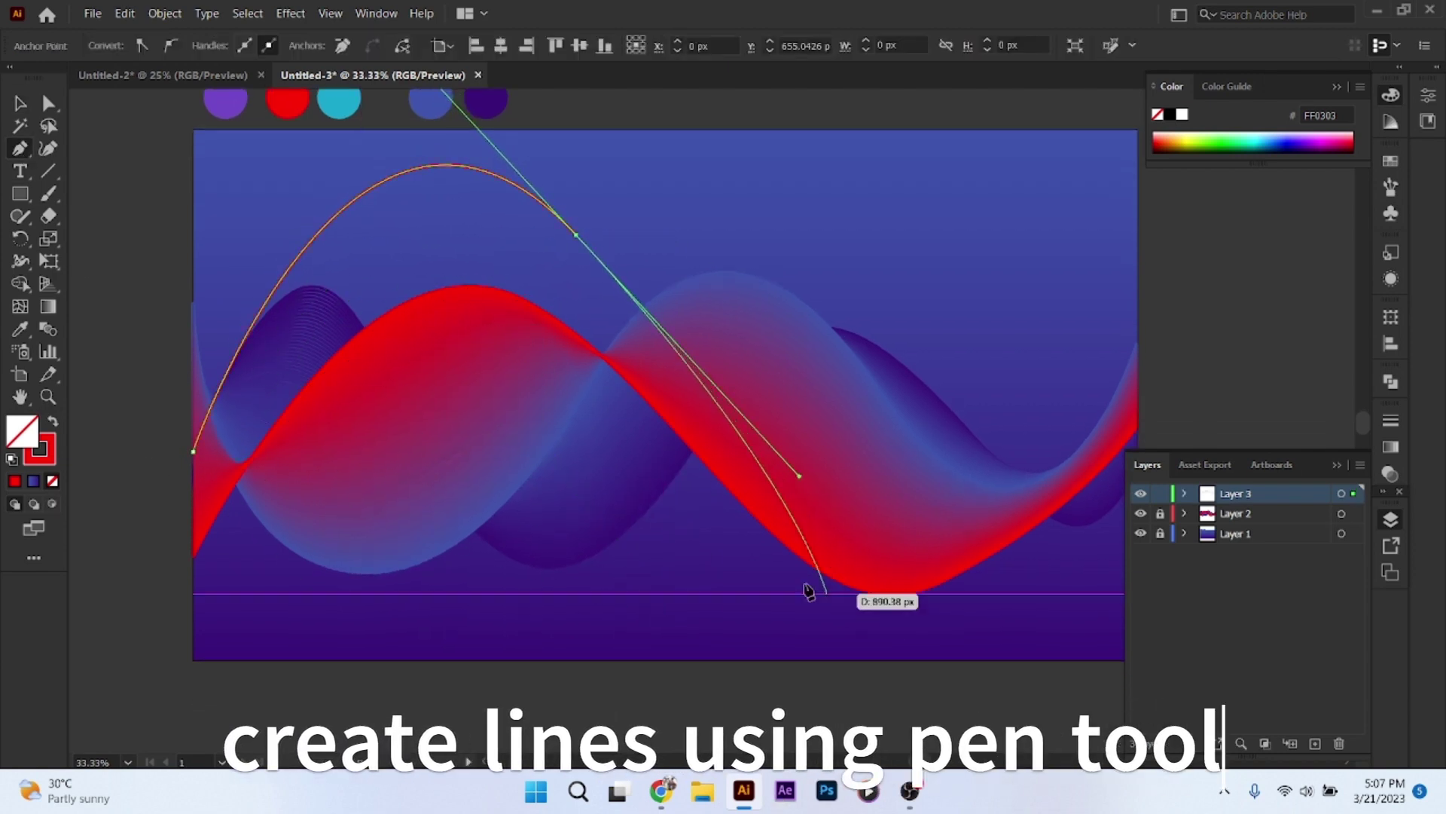
pyautogui.click(1138, 548)
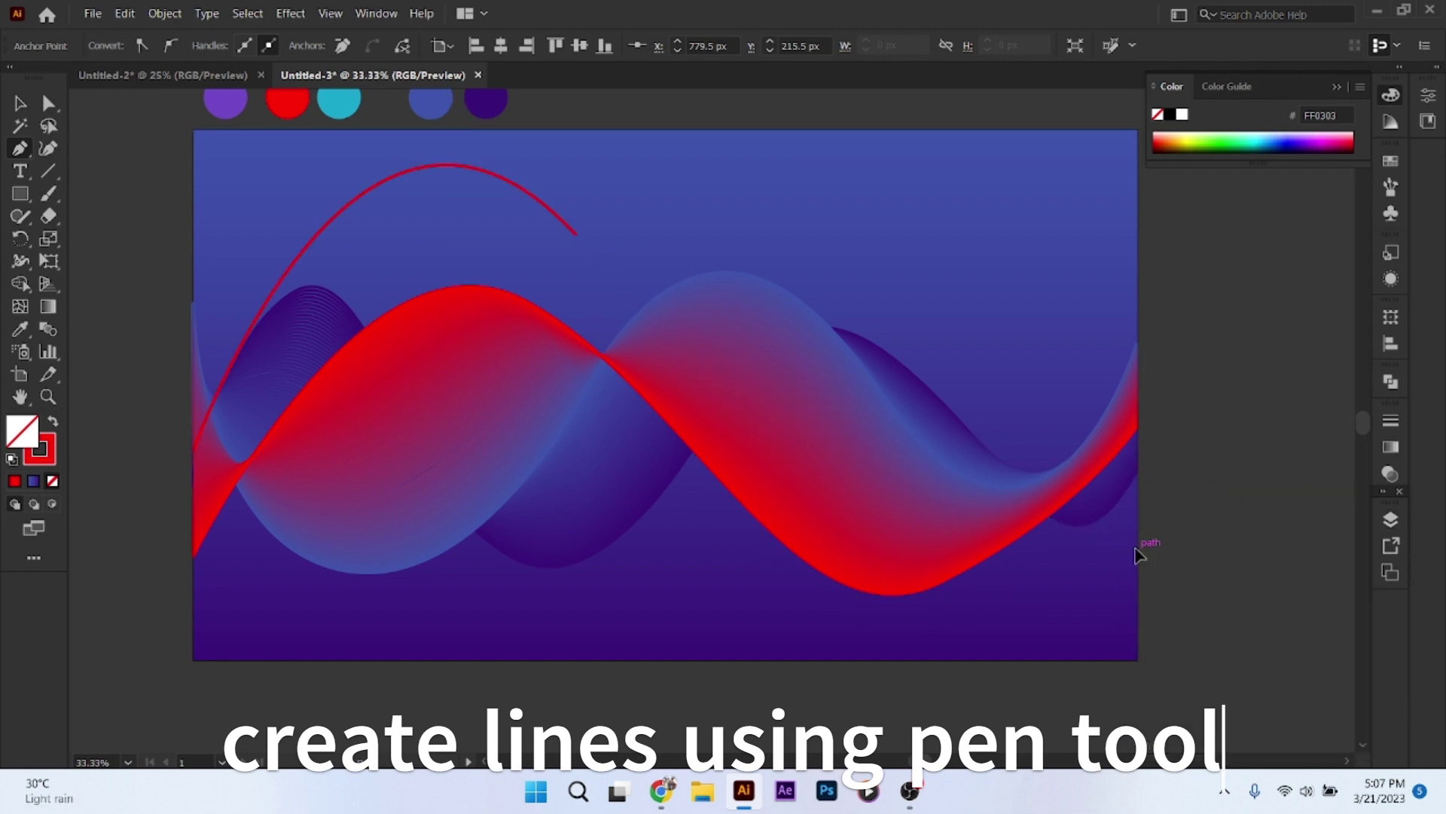
pyautogui.press('v')
# Draw a second curve with a low dip, ending in a rising arc at the right edge
pyautogui.click(18, 149)
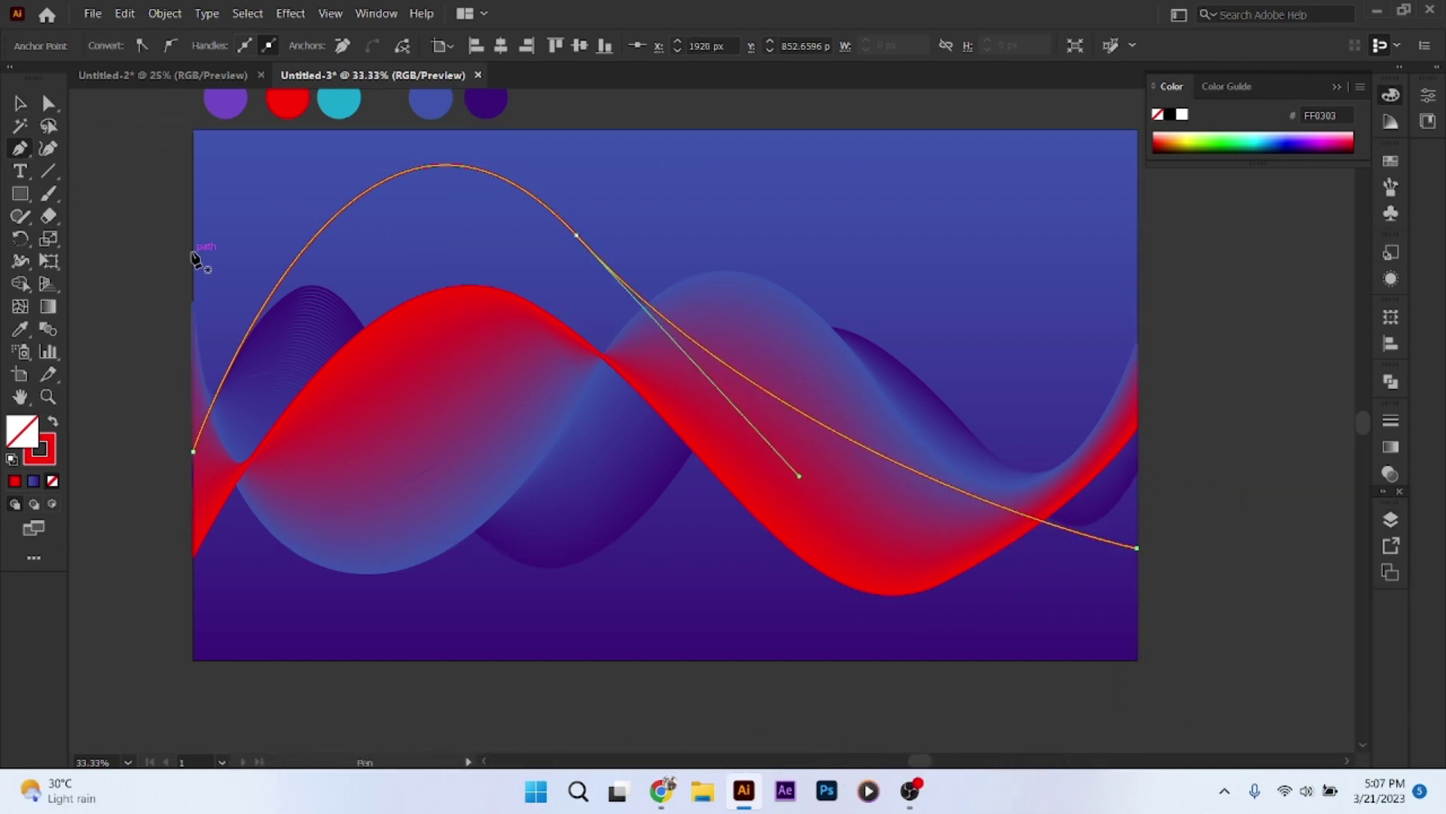
pyautogui.click(192, 262)
pyautogui.moveTo(615, 563); pyautogui.dragTo(802, 490)
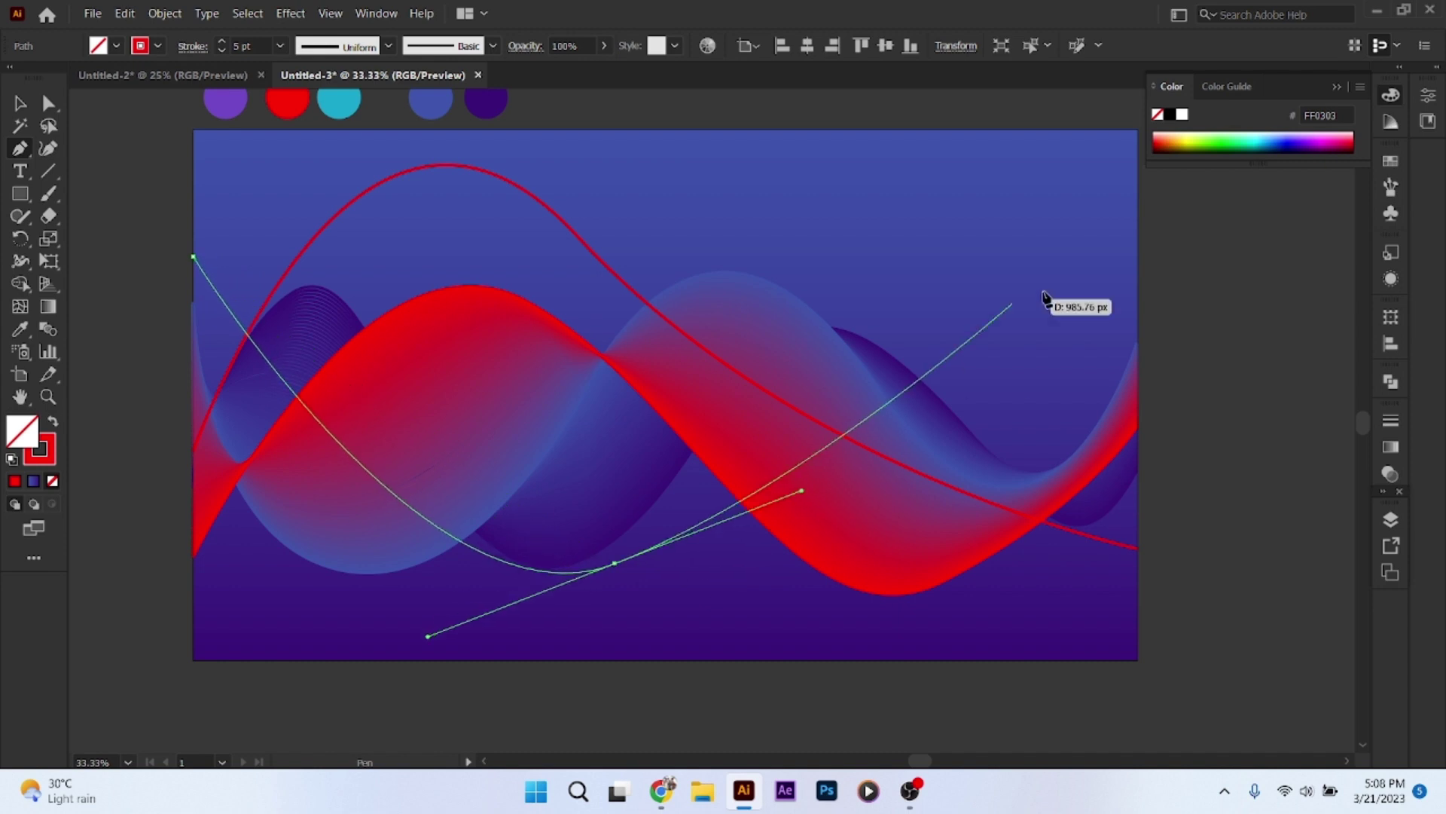
pyautogui.moveTo(1137, 292); pyautogui.dragTo(1296, 379)
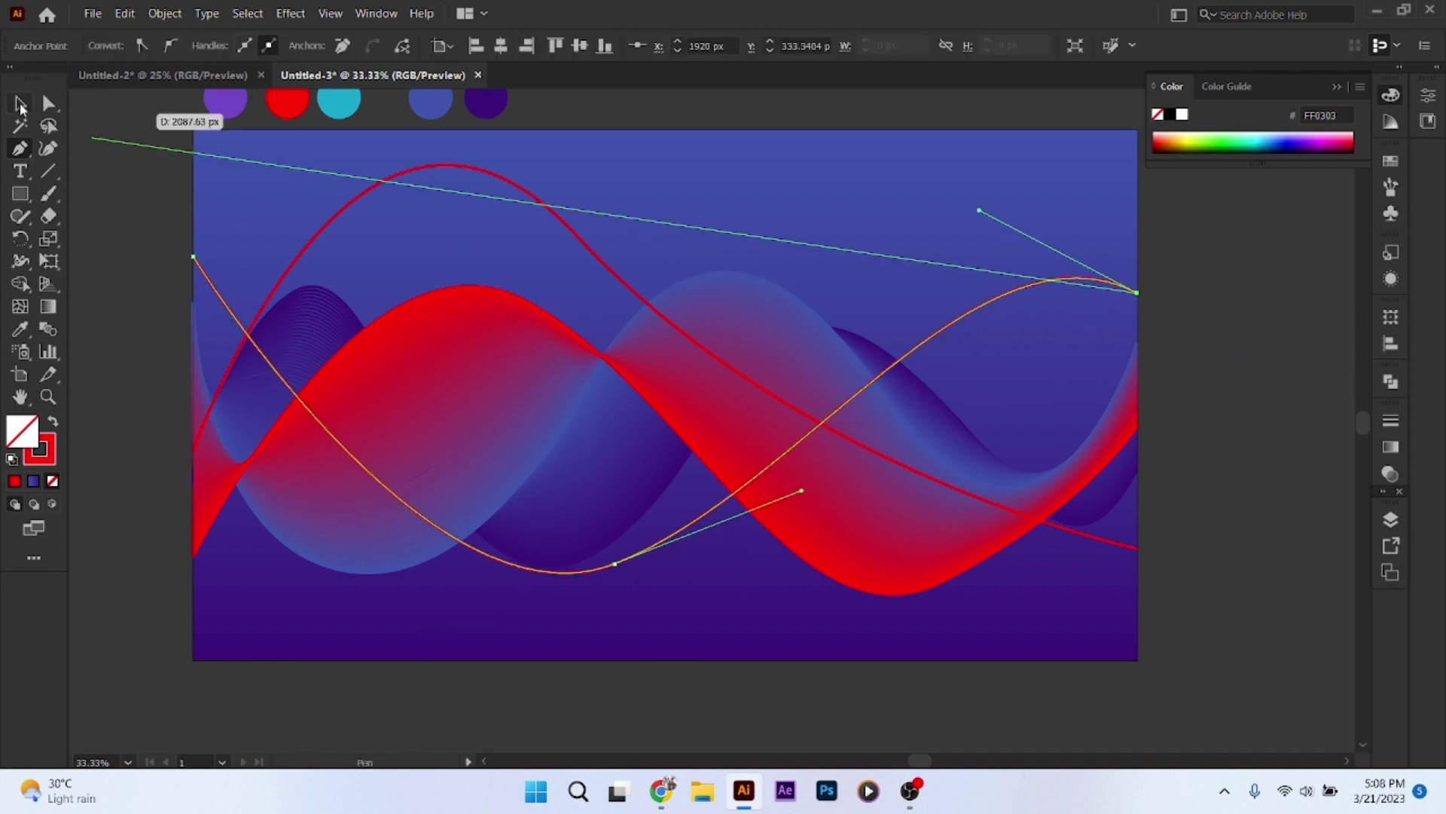
pyautogui.press('v')
# Recolour the other curve with a cyan stroke sampled from the cyan circle
pyautogui.click(622, 291)
pyautogui.scroll(2, 423, 242)
pyautogui.click(20, 329)
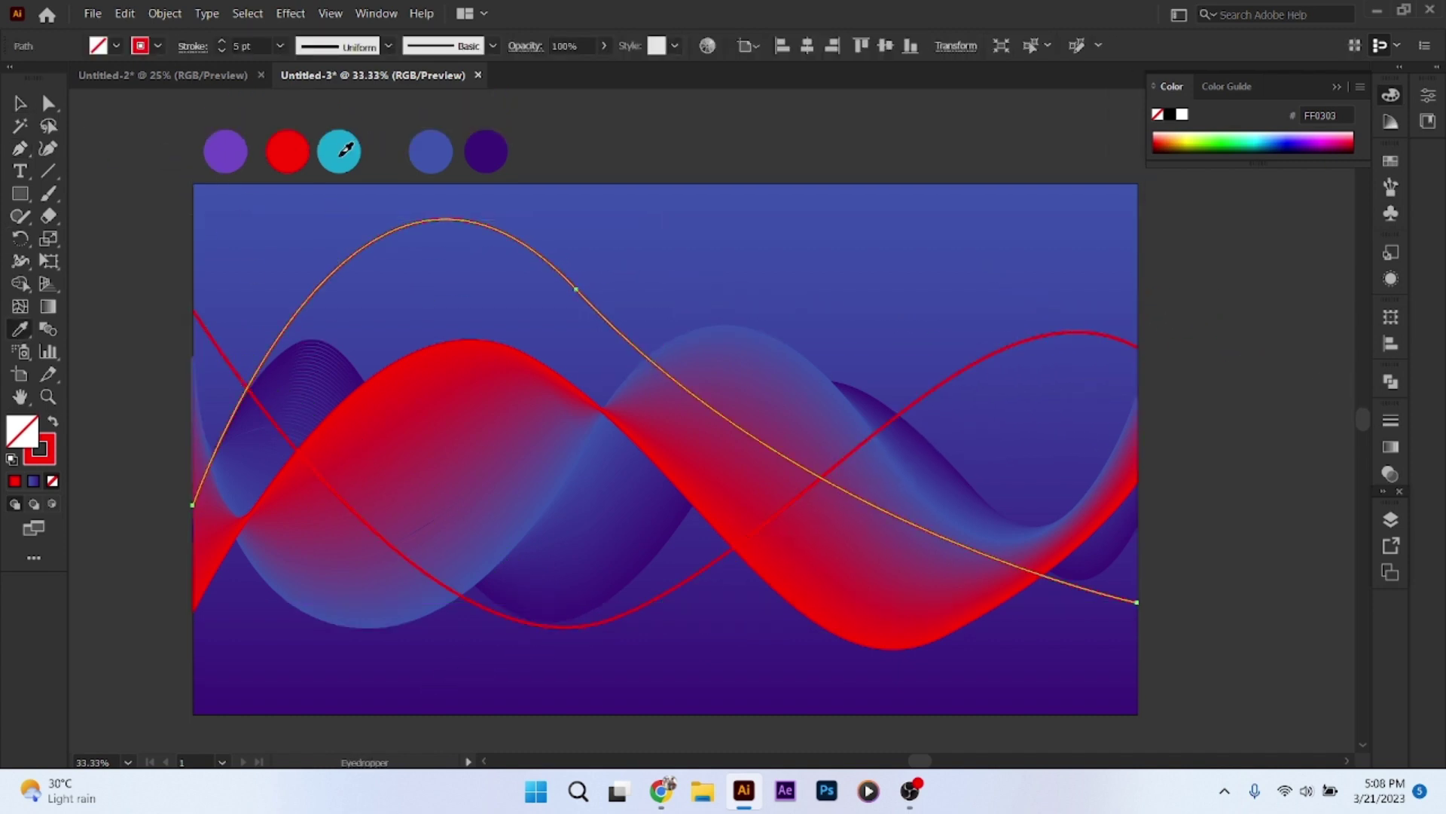
pyautogui.click(339, 152)
pyautogui.click(53, 421)
# Select the red and cyan curves, give them a thinner stroke, and blend them
pyautogui.press('v')
pyautogui.click(407, 565)
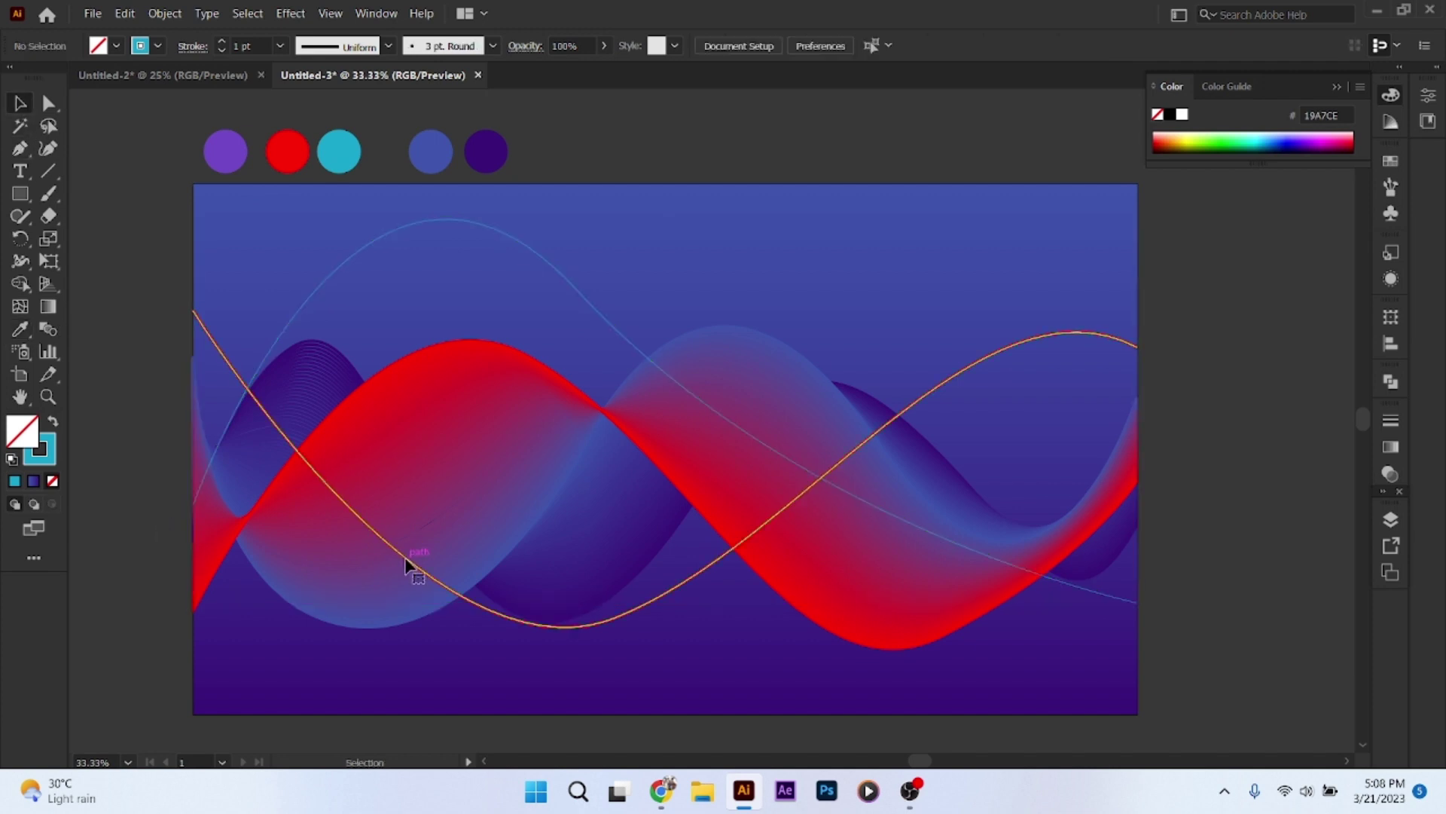
pyautogui.keyDown('shift'); pyautogui.click(565, 283); pyautogui.keyUp('shift')
pyautogui.click(279, 45)
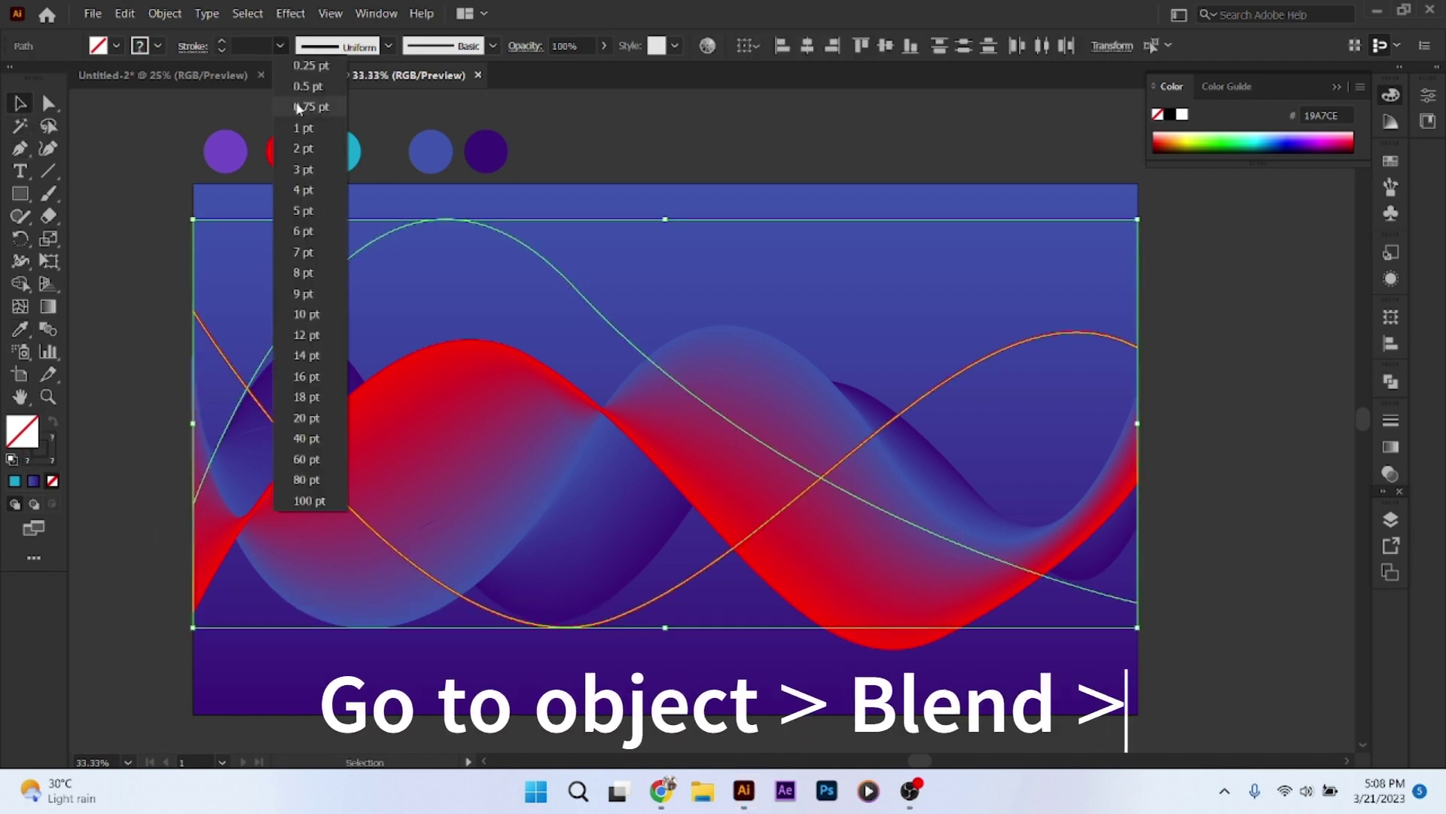
pyautogui.click(318, 154)
pyautogui.click(155, 15)
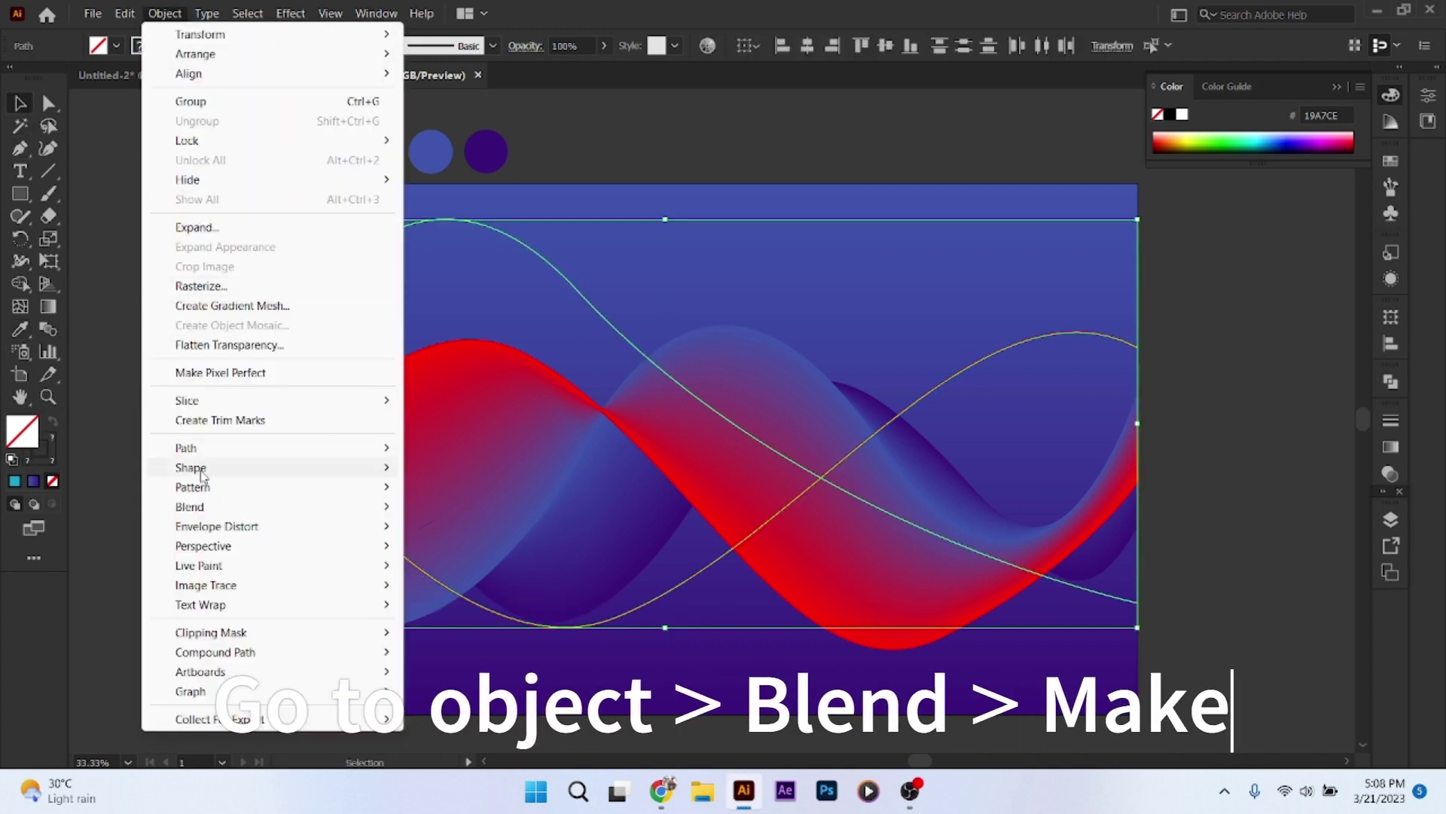
pyautogui.moveTo(190, 506)
pyautogui.click(437, 504)
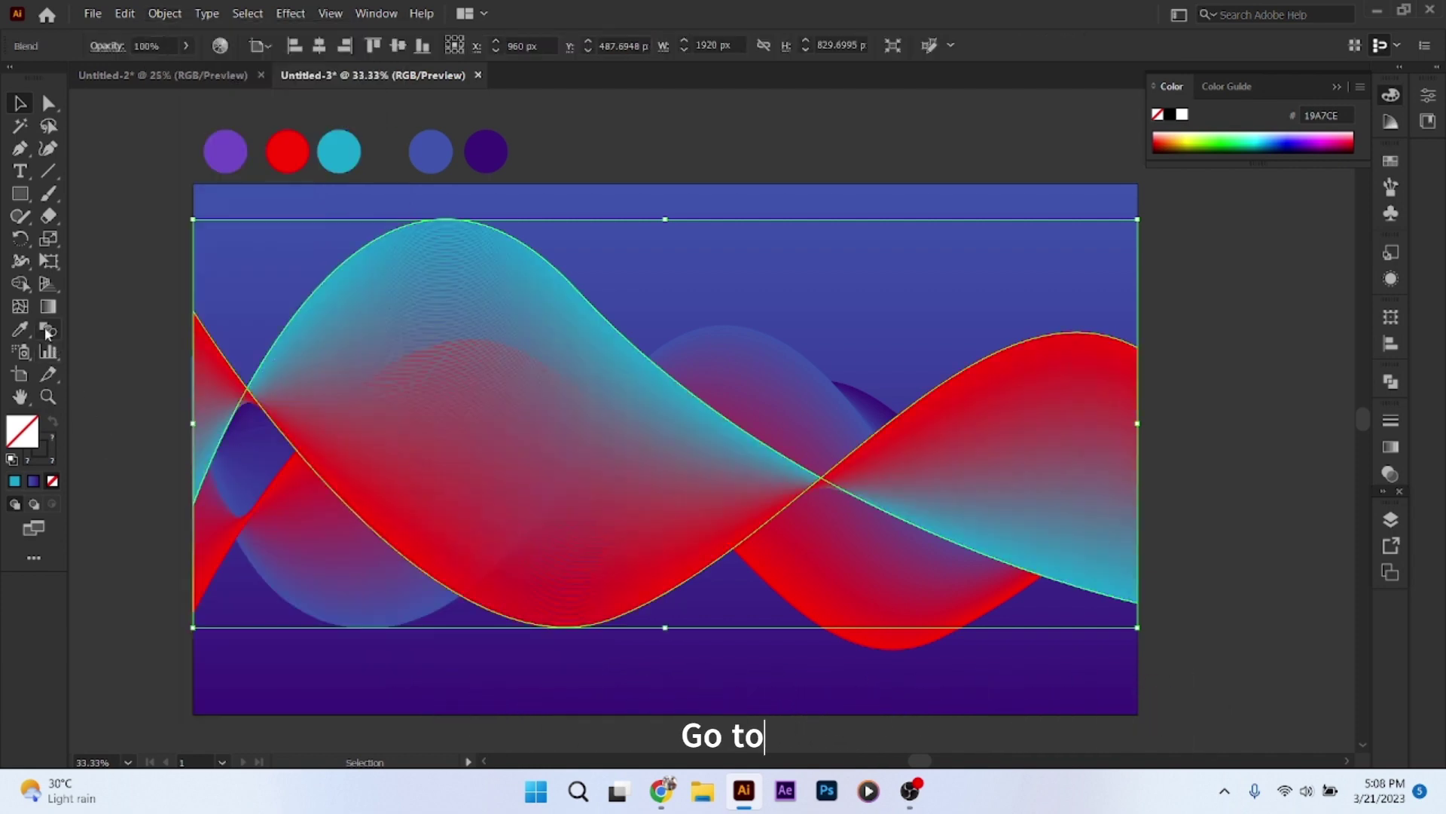
# Set the blend to 40 Specified Steps in Blend Options and deselect it
pyautogui.doubleClick(48, 330)
pyautogui.click(1055, 308)
pyautogui.click(1059, 351)
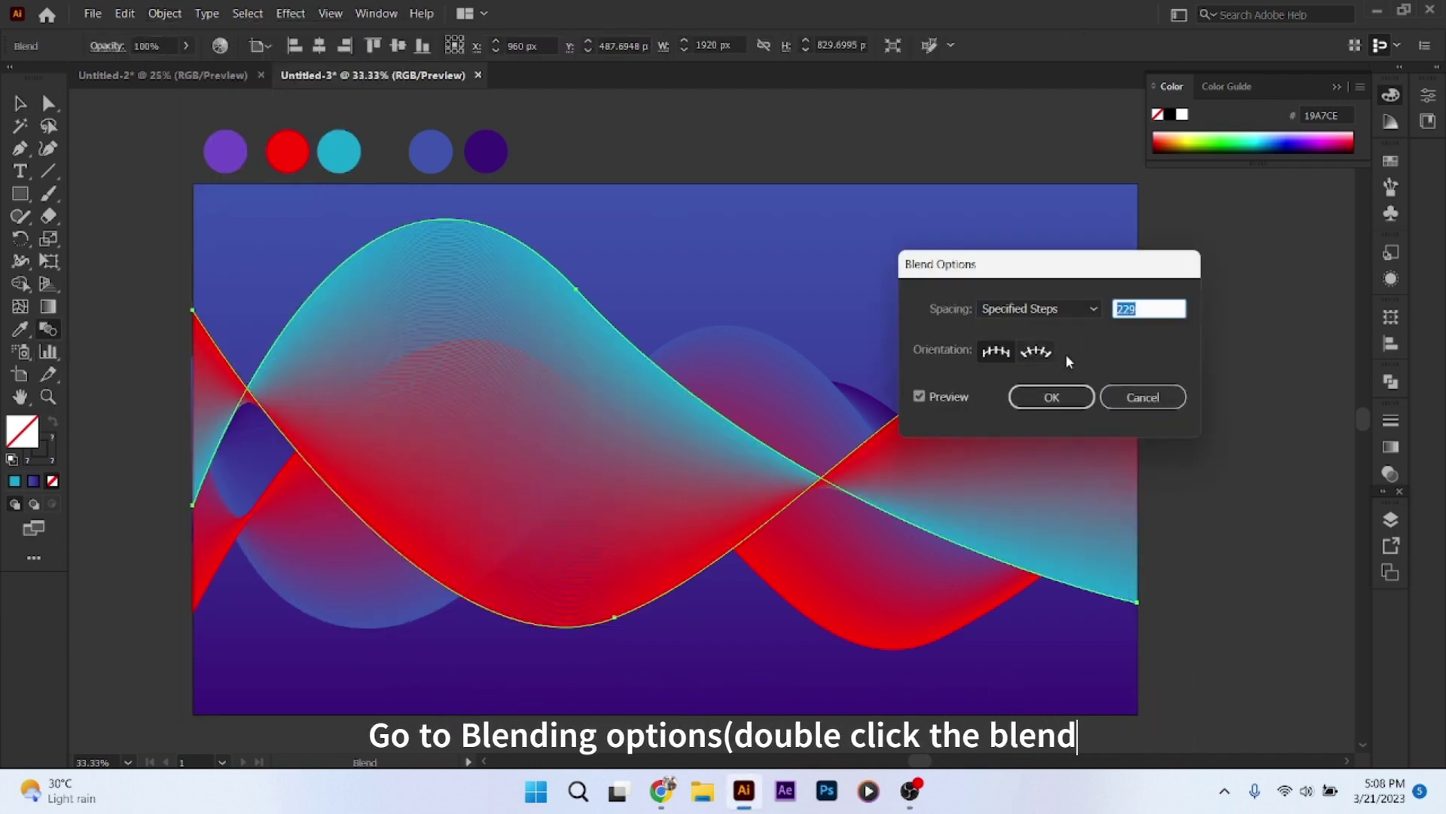
pyautogui.write('20')
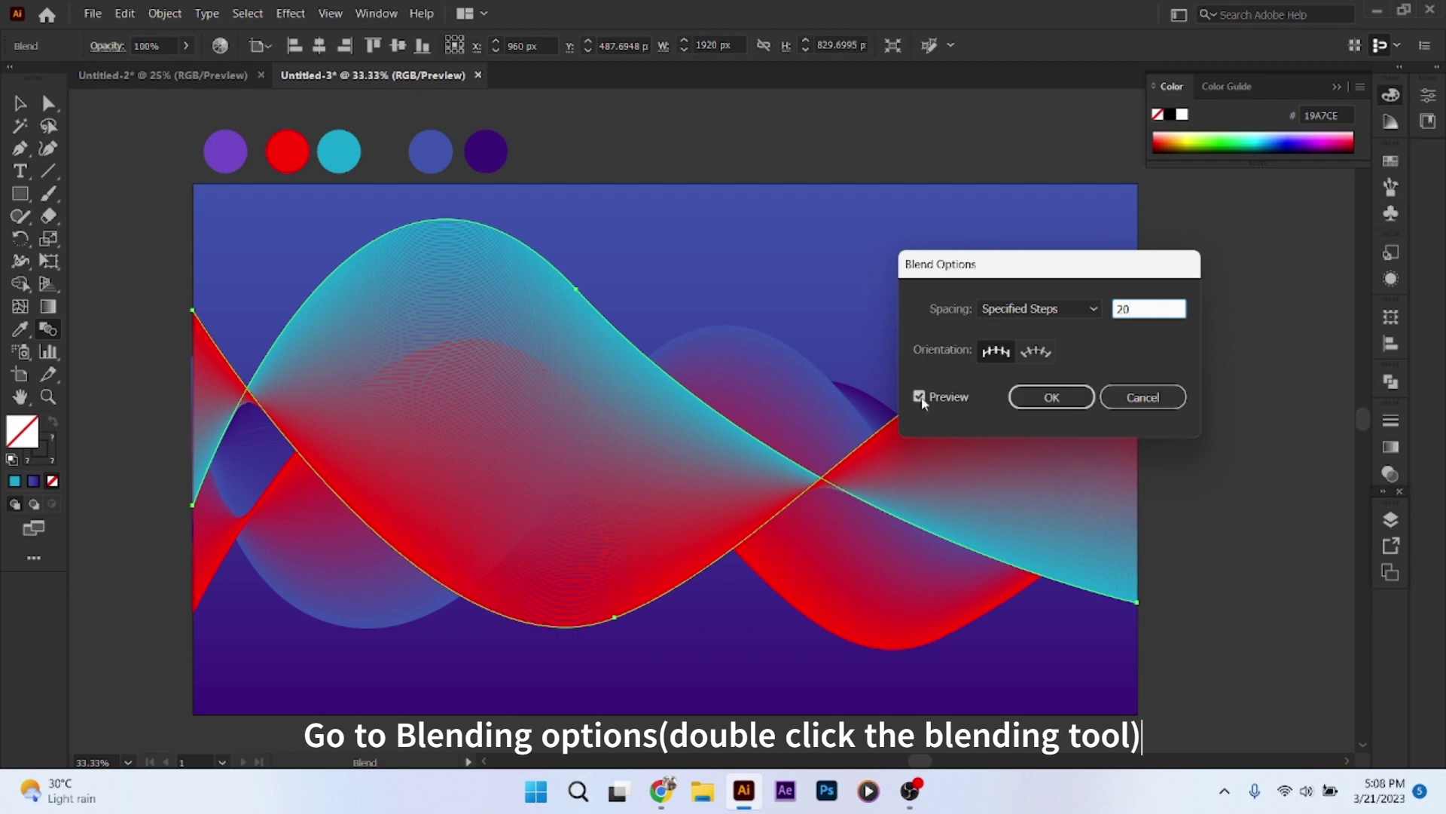
pyautogui.moveTo(1178, 308); pyautogui.dragTo(1109, 315)
pyautogui.click(925, 395)
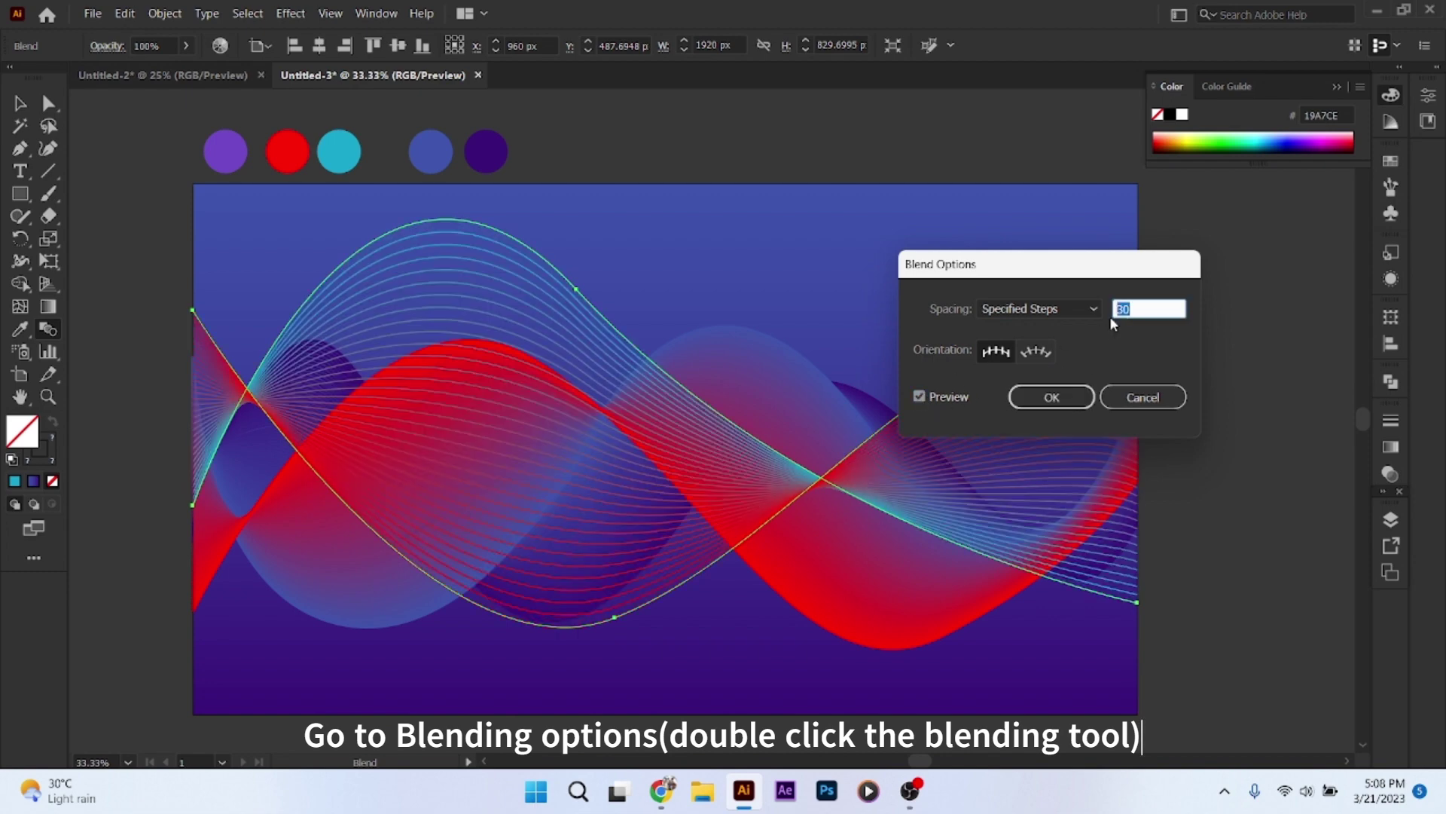
pyautogui.click(920, 395)
pyautogui.click(920, 395)
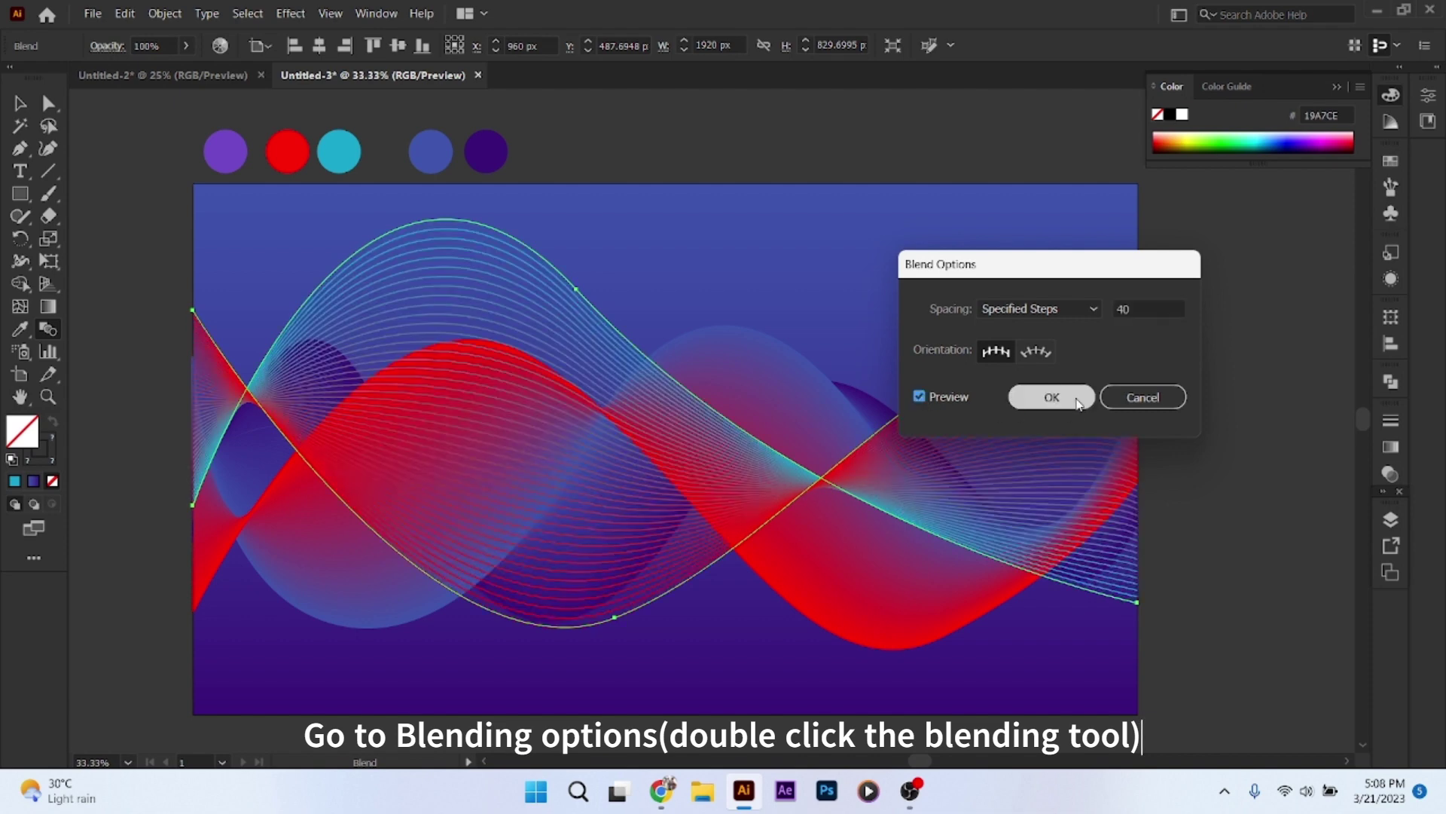
pyautogui.click(1052, 397)
pyautogui.click(15, 108)
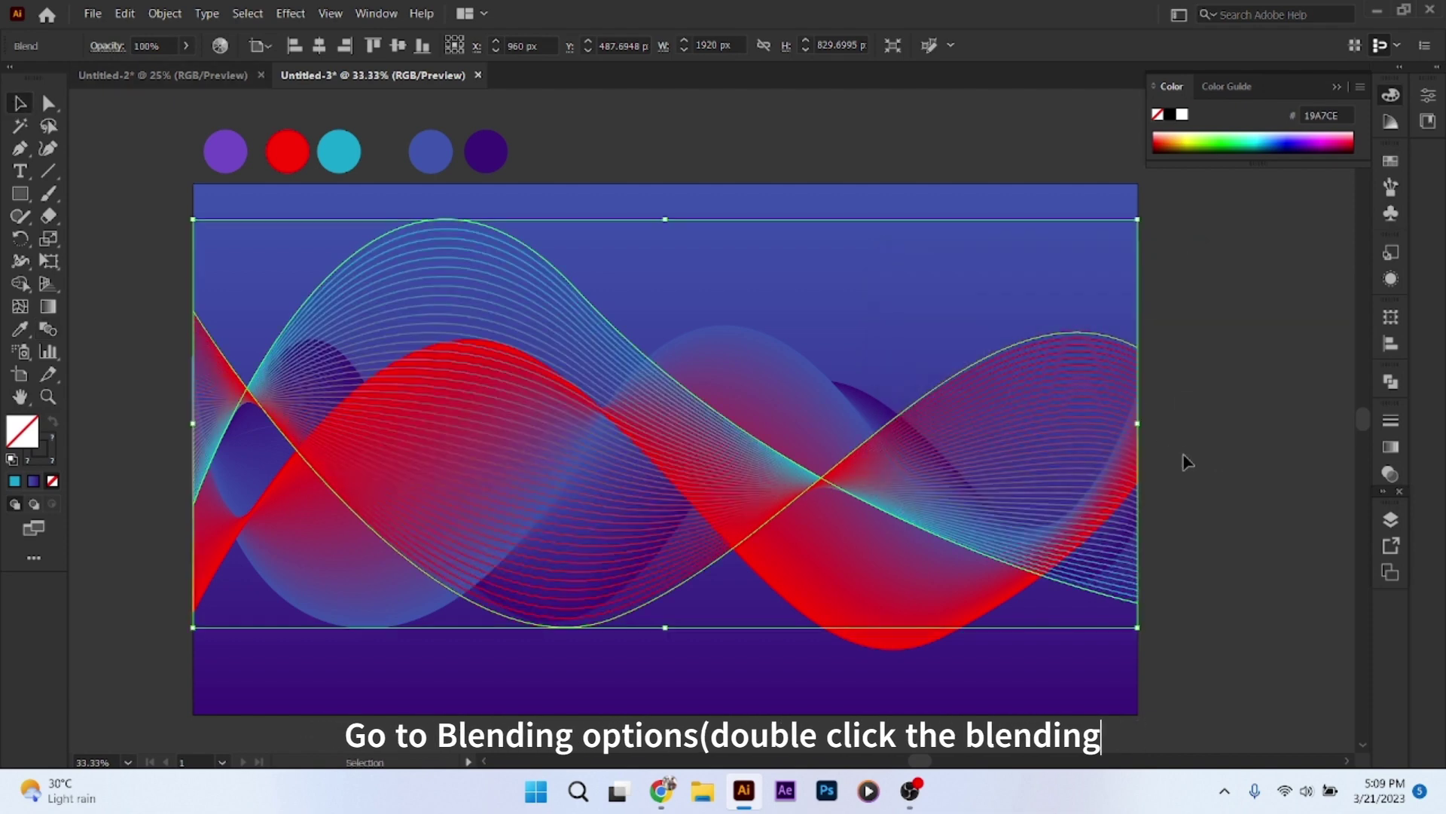
pyautogui.click(1100, 482)
# Move Layer 3 below Layer 2 and nudge the line blend slightly upward
pyautogui.click(1392, 519)
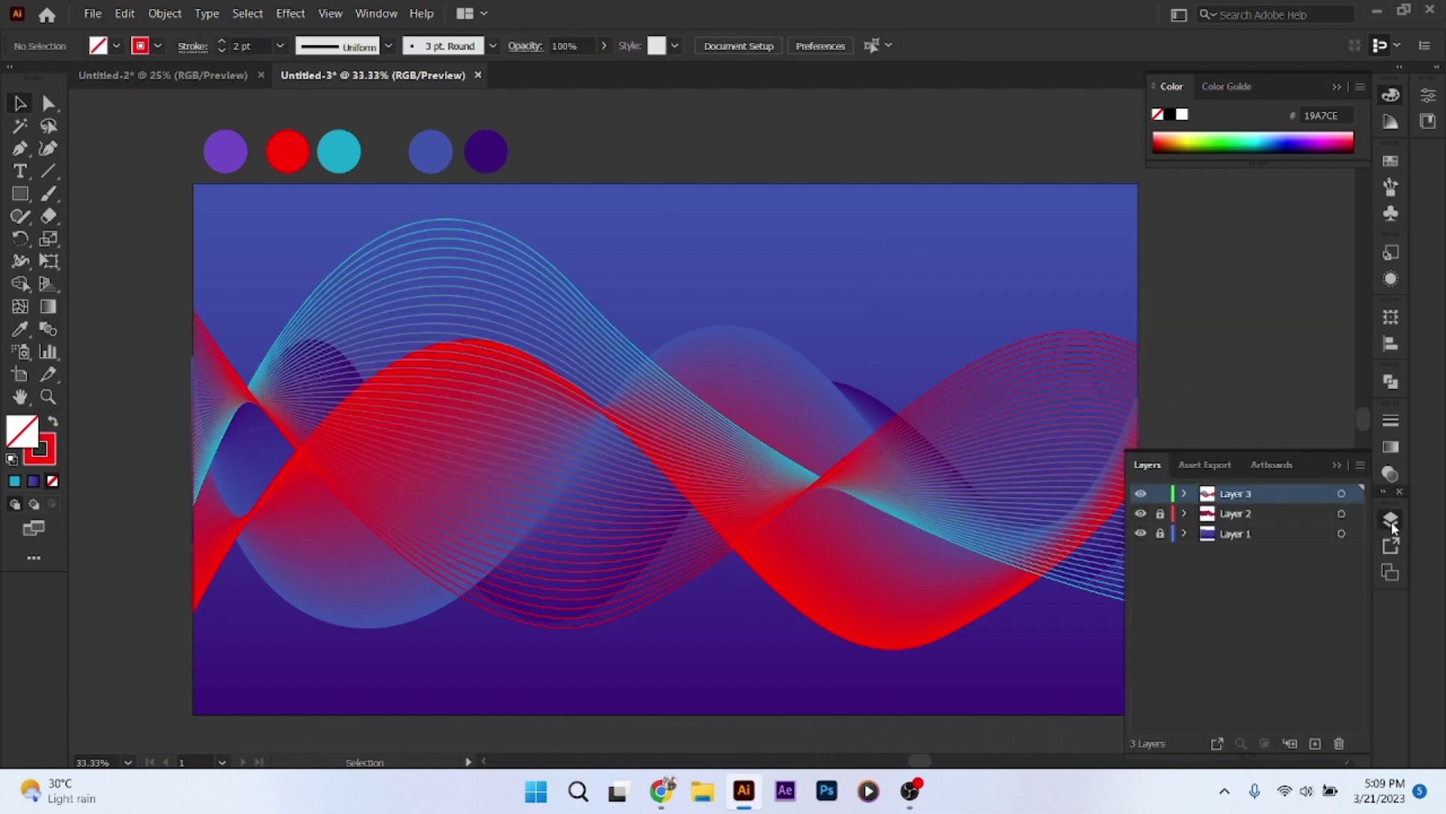
pyautogui.moveTo(1234, 503); pyautogui.dragTo(1231, 525)
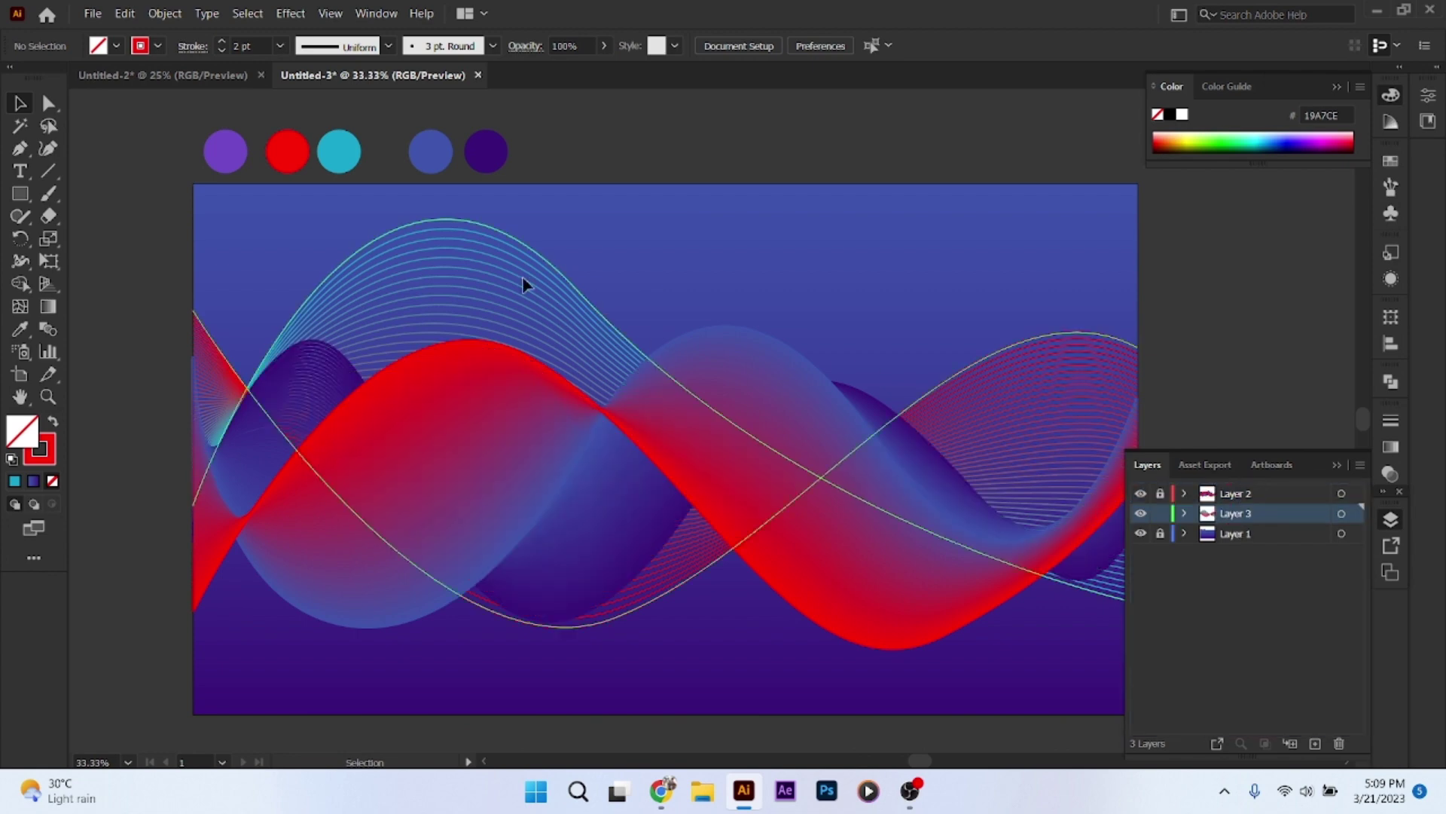
pyautogui.click(449, 304)
pyautogui.moveTo(483, 228); pyautogui.dragTo(484, 259)
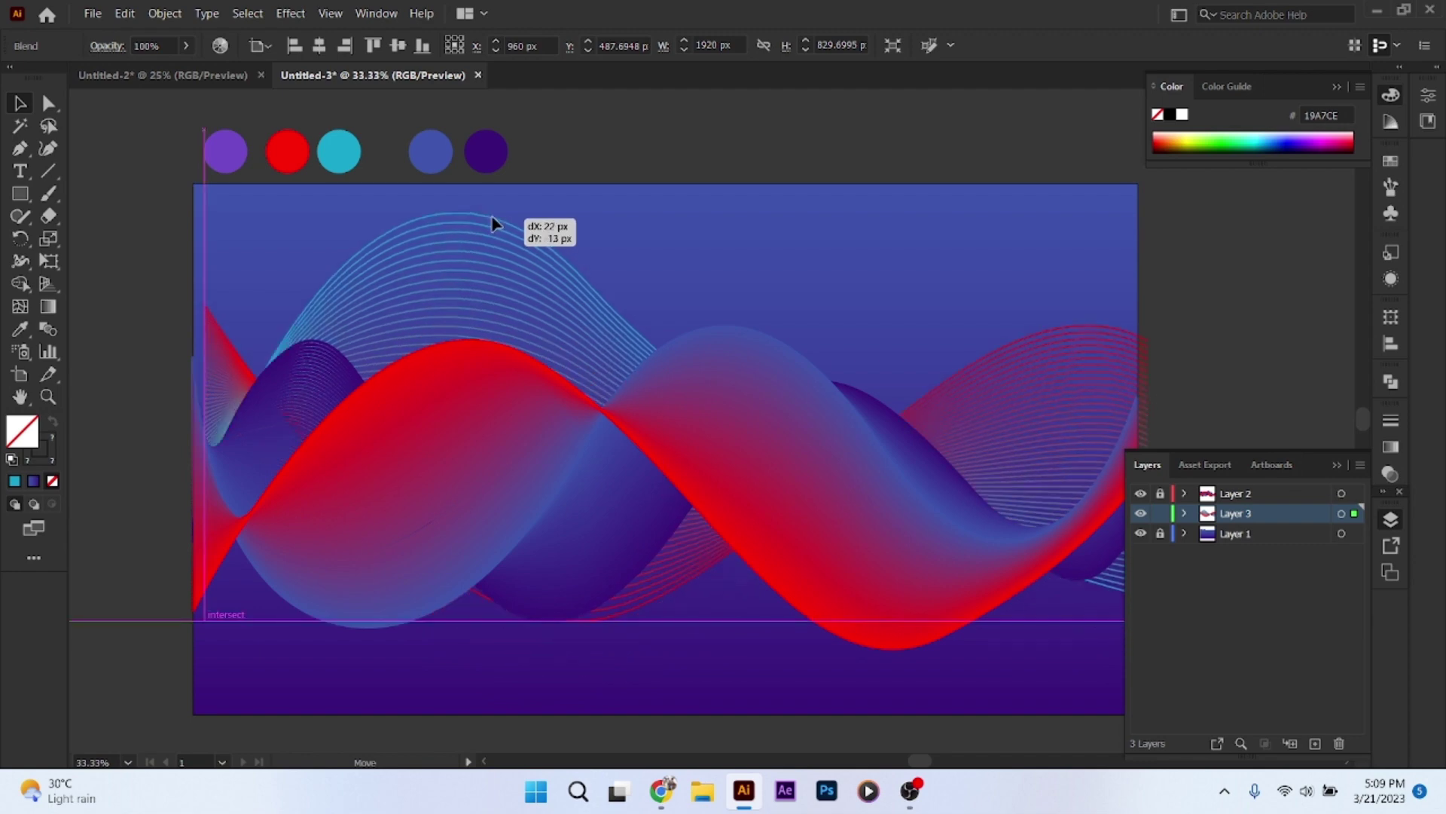
pyautogui.moveTo(482, 258); pyautogui.dragTo(485, 220)
pyautogui.click(1262, 349)
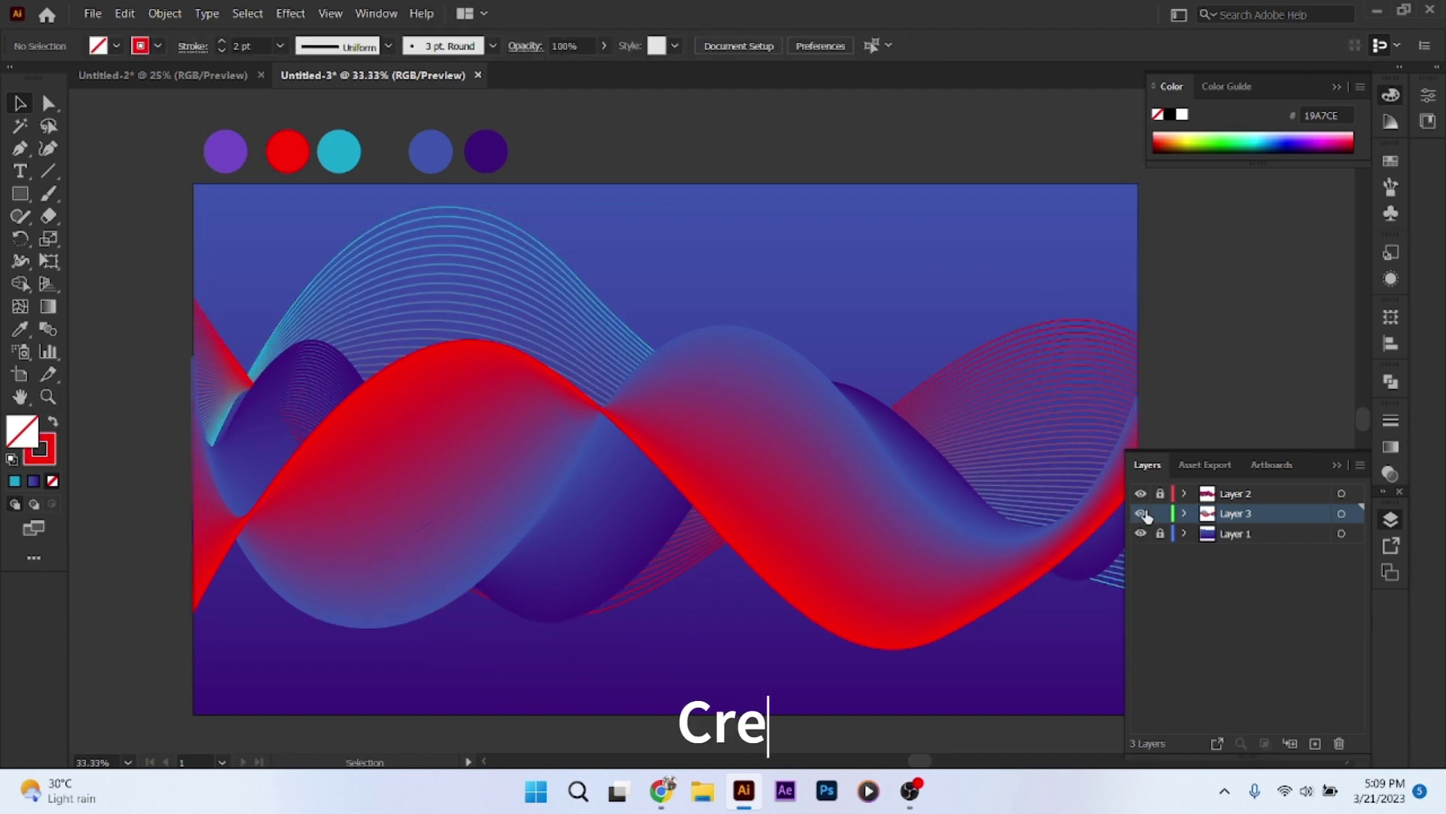
# Add a new empty Layer 4 at the top of the layer stack
pyautogui.click(1251, 493)
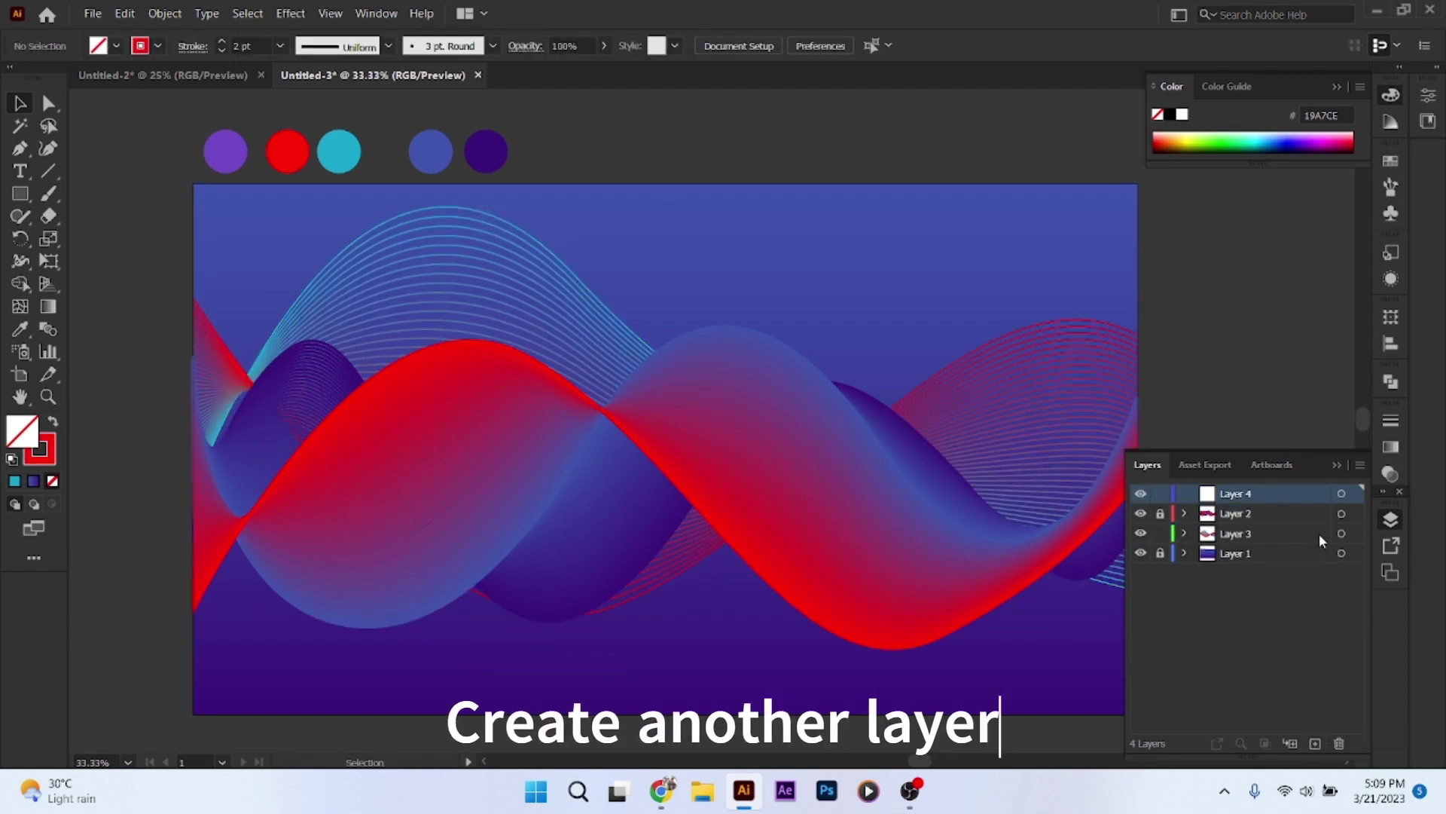
pyautogui.click(1336, 466)
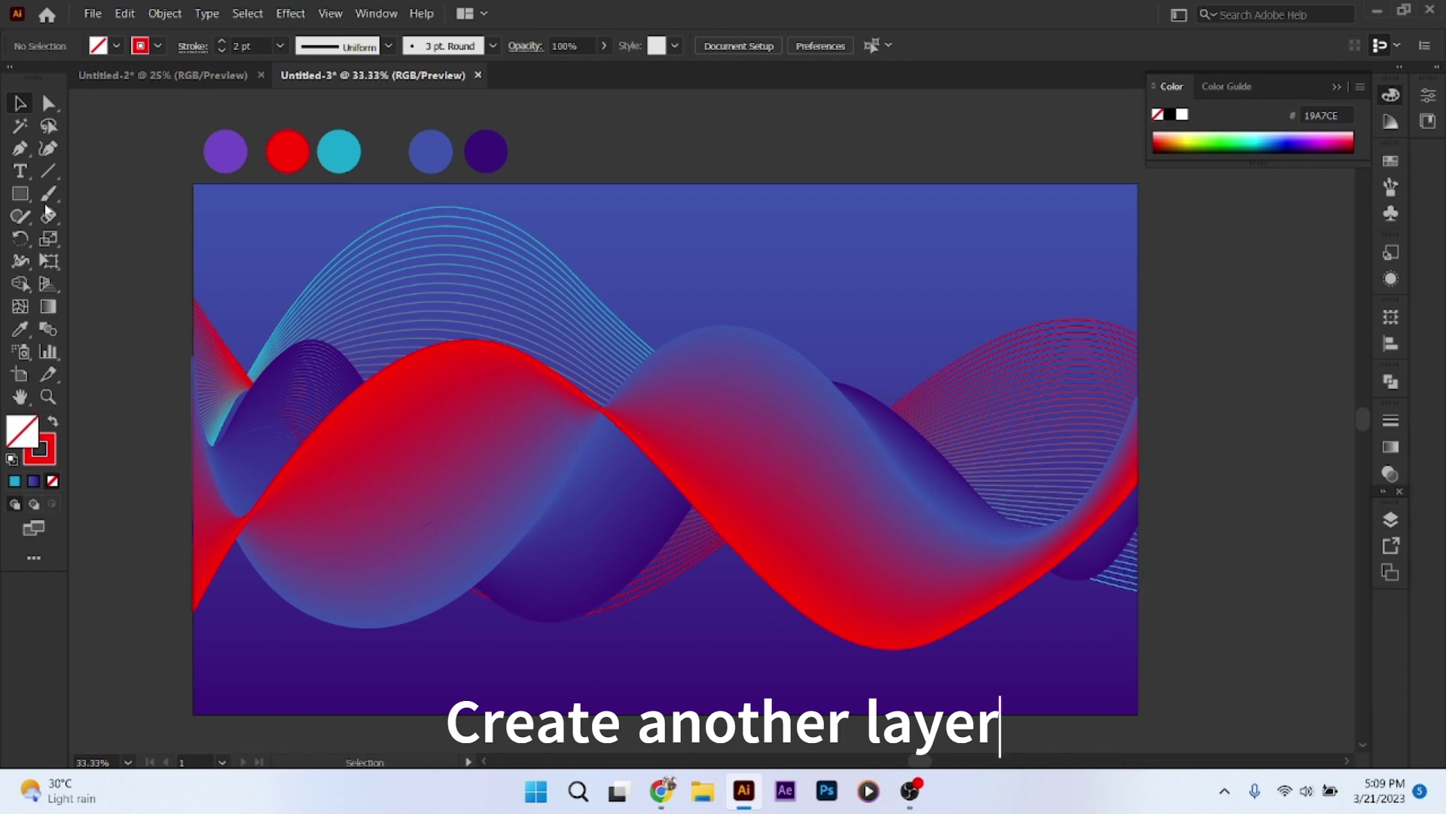
pyautogui.moveTo(20, 194); pyautogui.dragTo(101, 234)
# Draw a circle in the lower middle with a red-ended gradient whose left end is 30% opacity
pyautogui.click(101, 236)
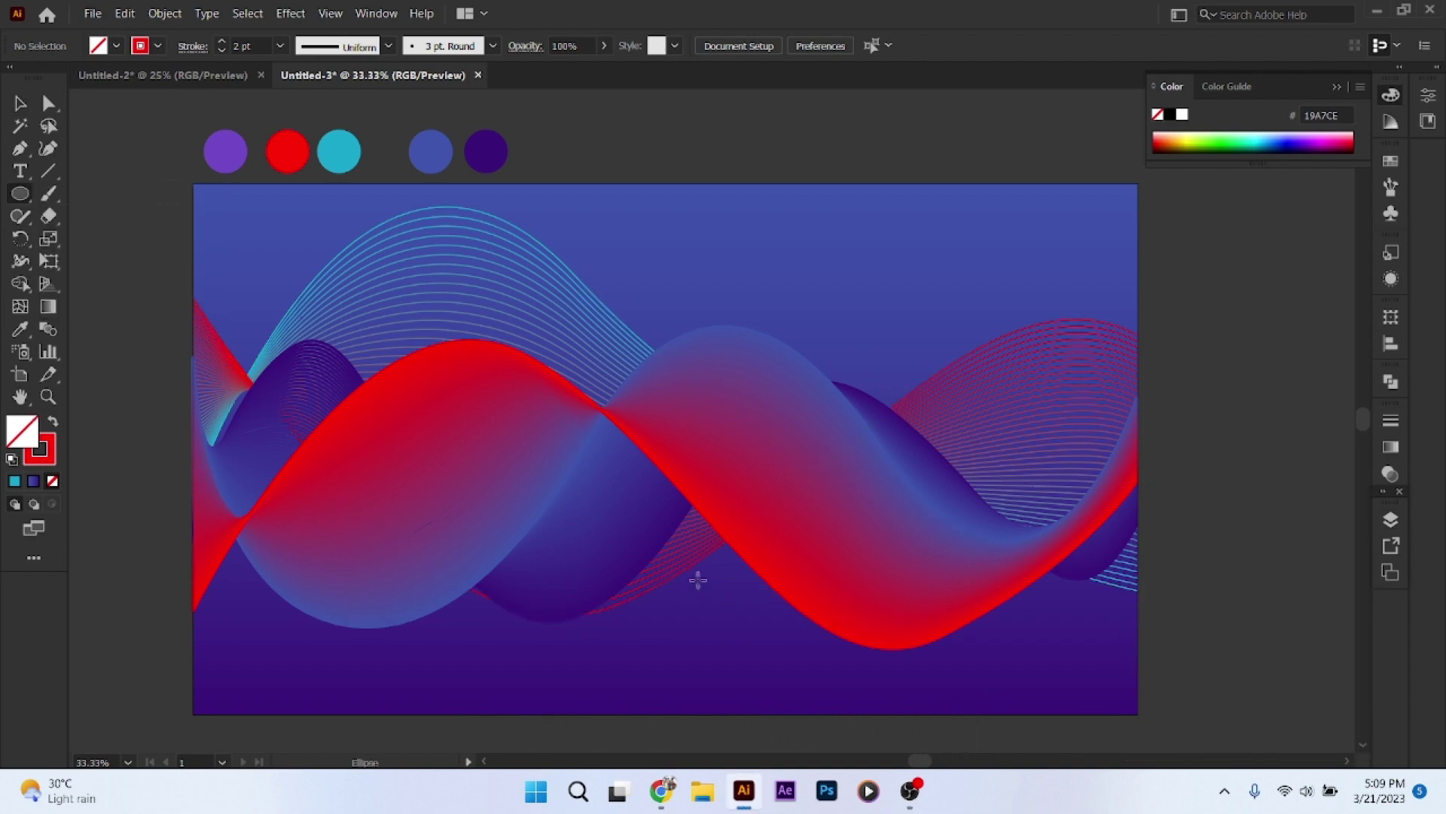
pyautogui.moveTo(698, 579); pyautogui.dragTo(751, 658)
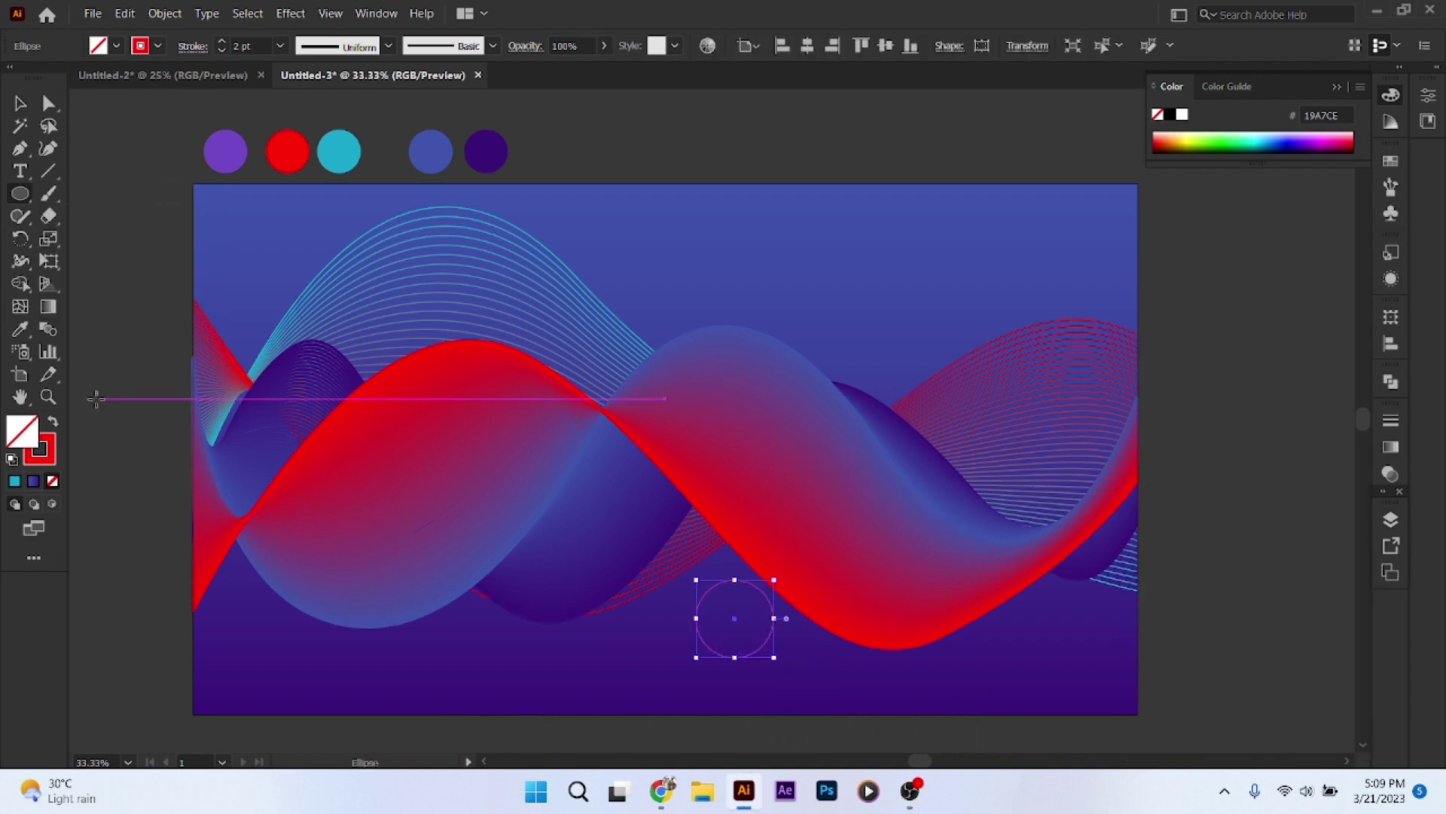
pyautogui.click(33, 481)
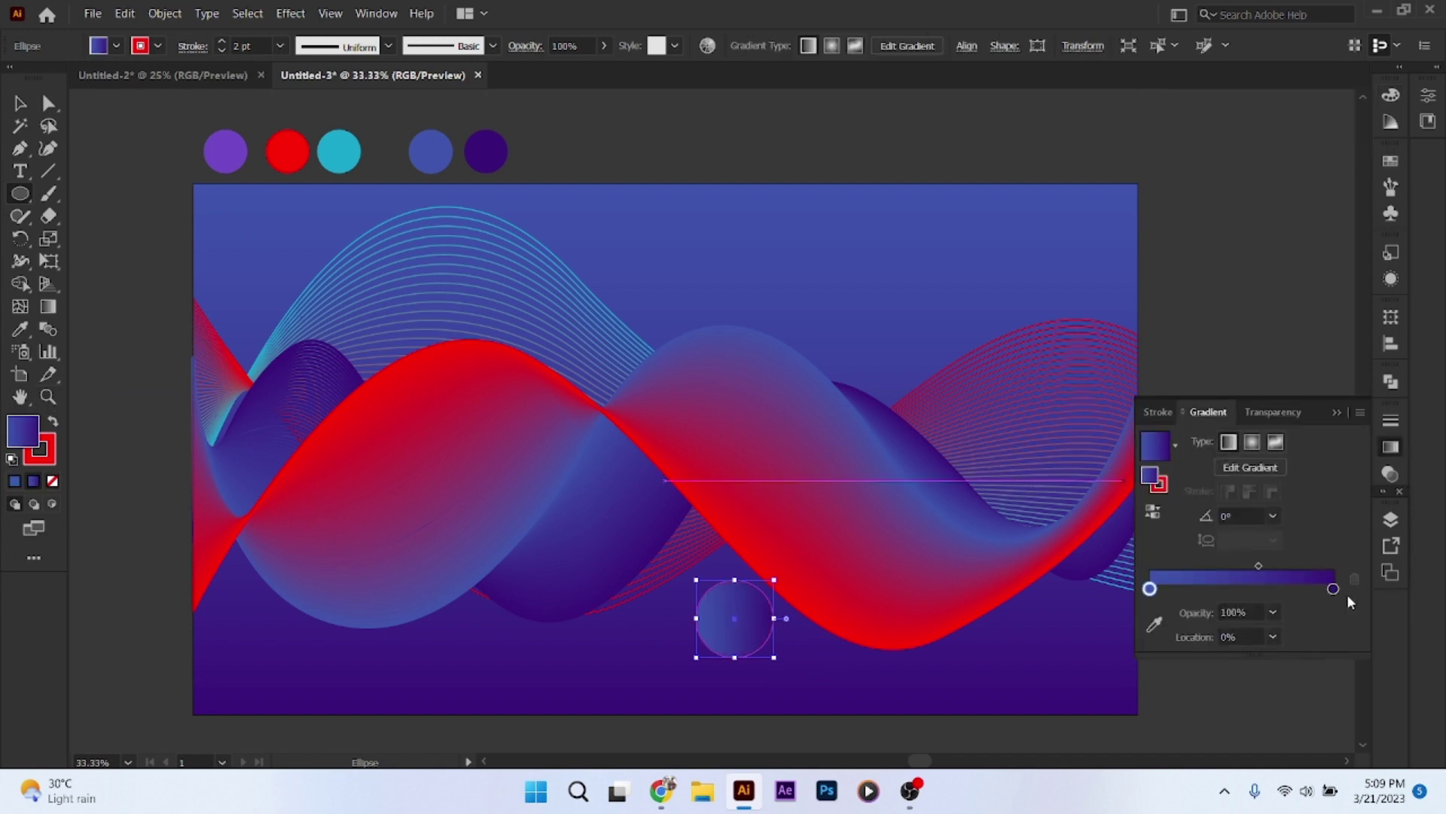
pyautogui.click(1155, 621)
pyautogui.click(288, 151)
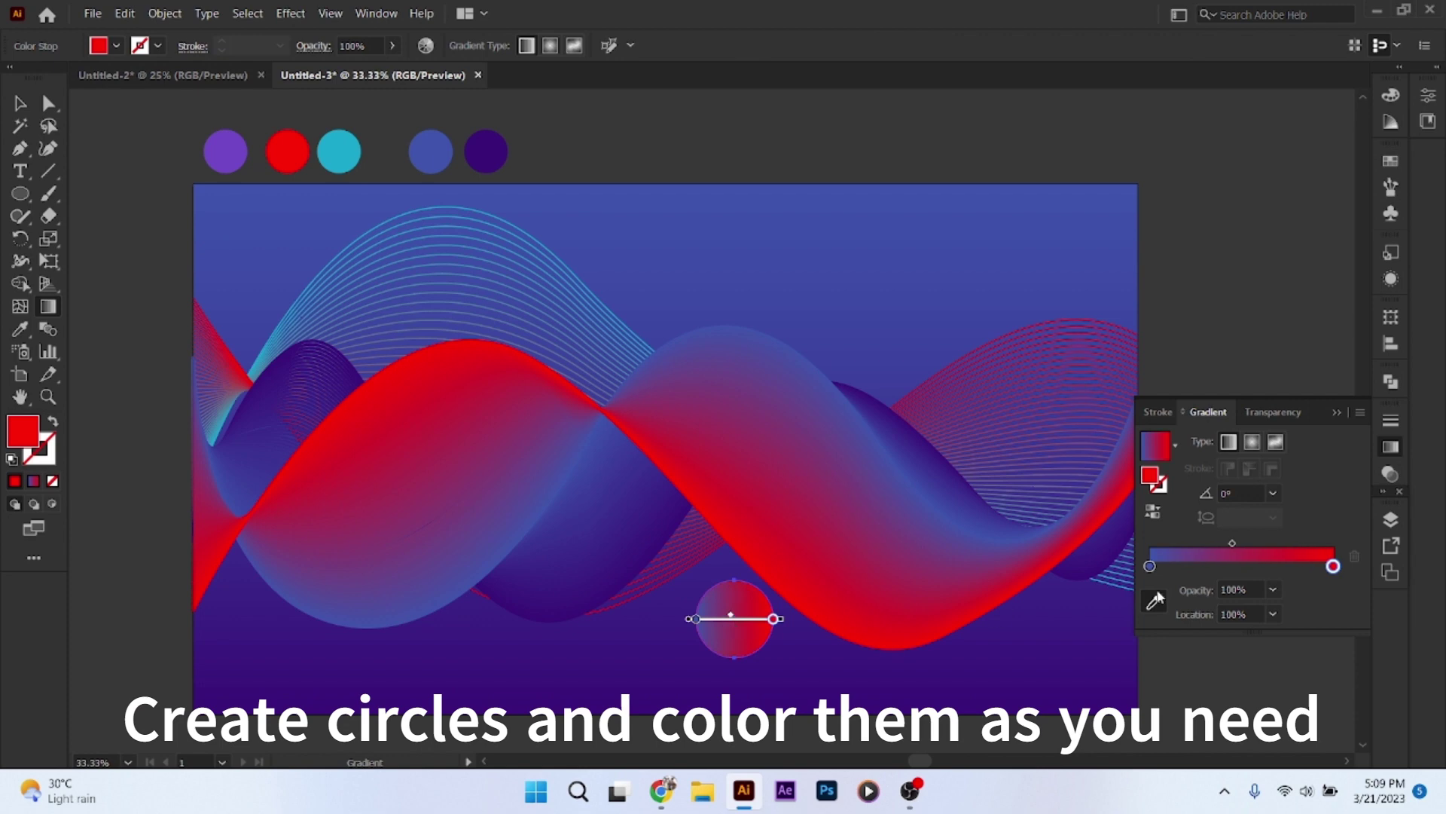
pyautogui.click(1149, 566)
pyautogui.click(1273, 589)
pyautogui.click(1296, 423)
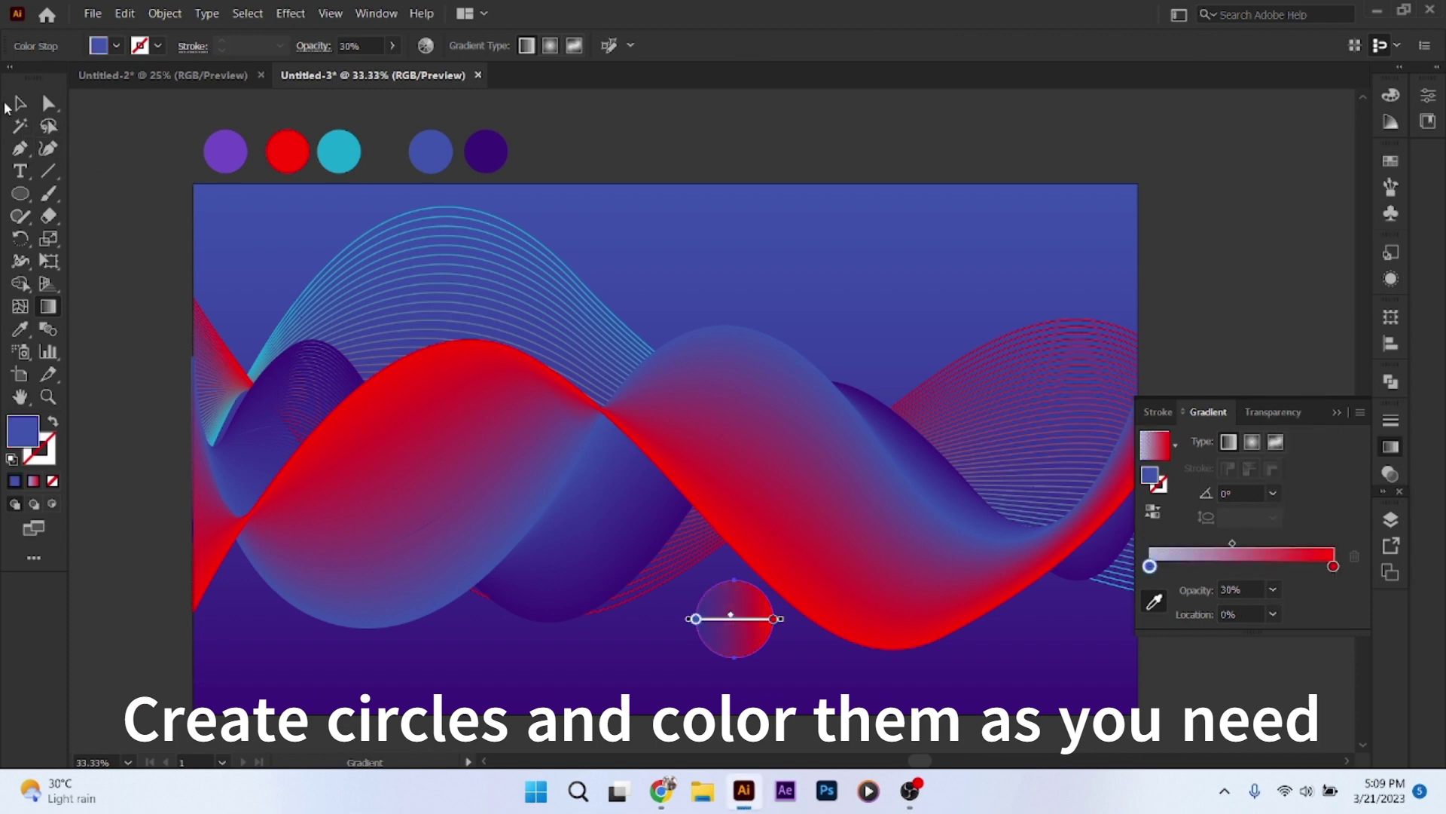
# Move the red gradient circle up beside the right-hand waves and make its gradient linear
pyautogui.click(19, 103)
pyautogui.click(734, 648)
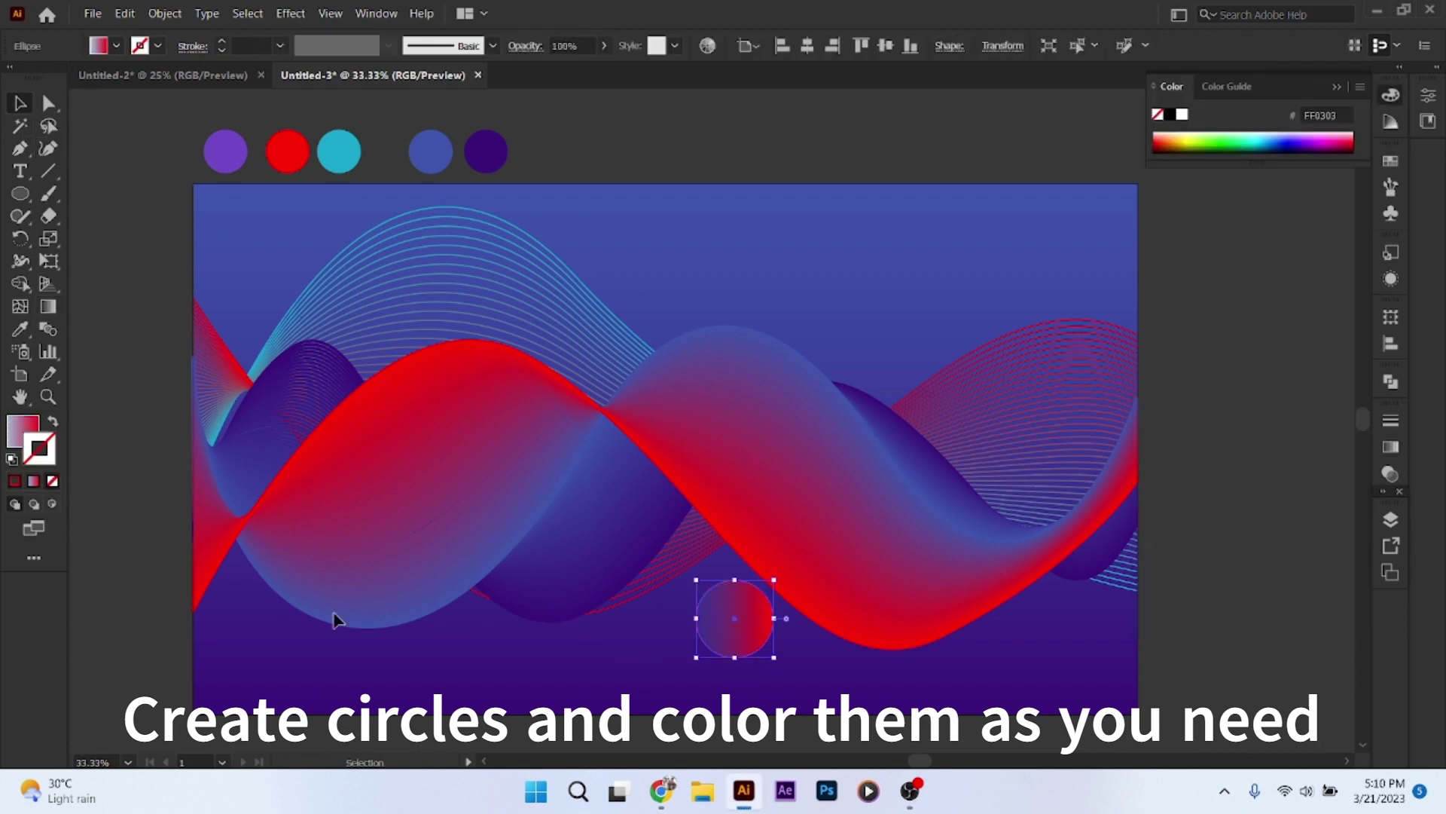
pyautogui.moveTo(730, 633); pyautogui.dragTo(1043, 488)
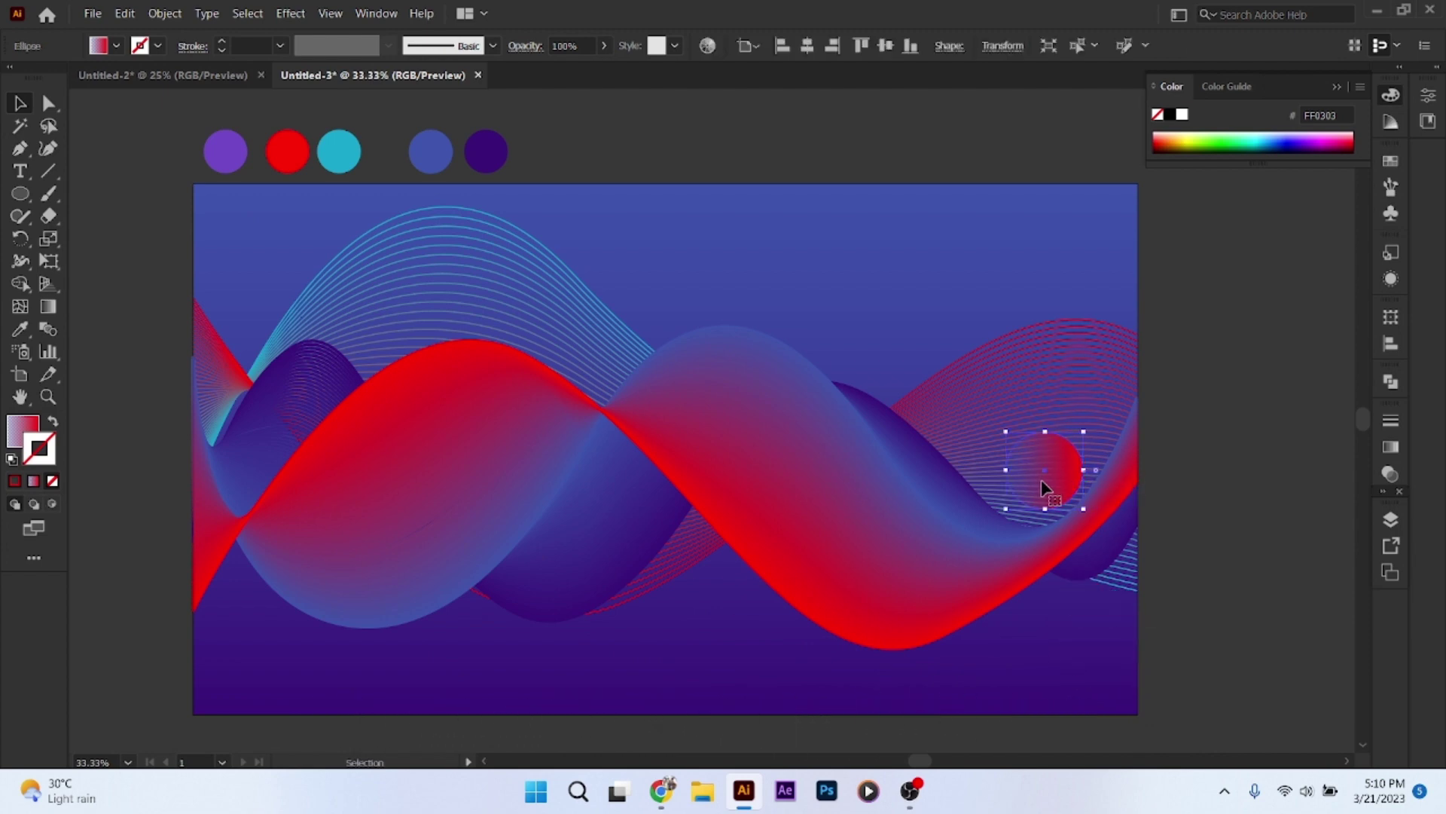
pyautogui.click(1391, 447)
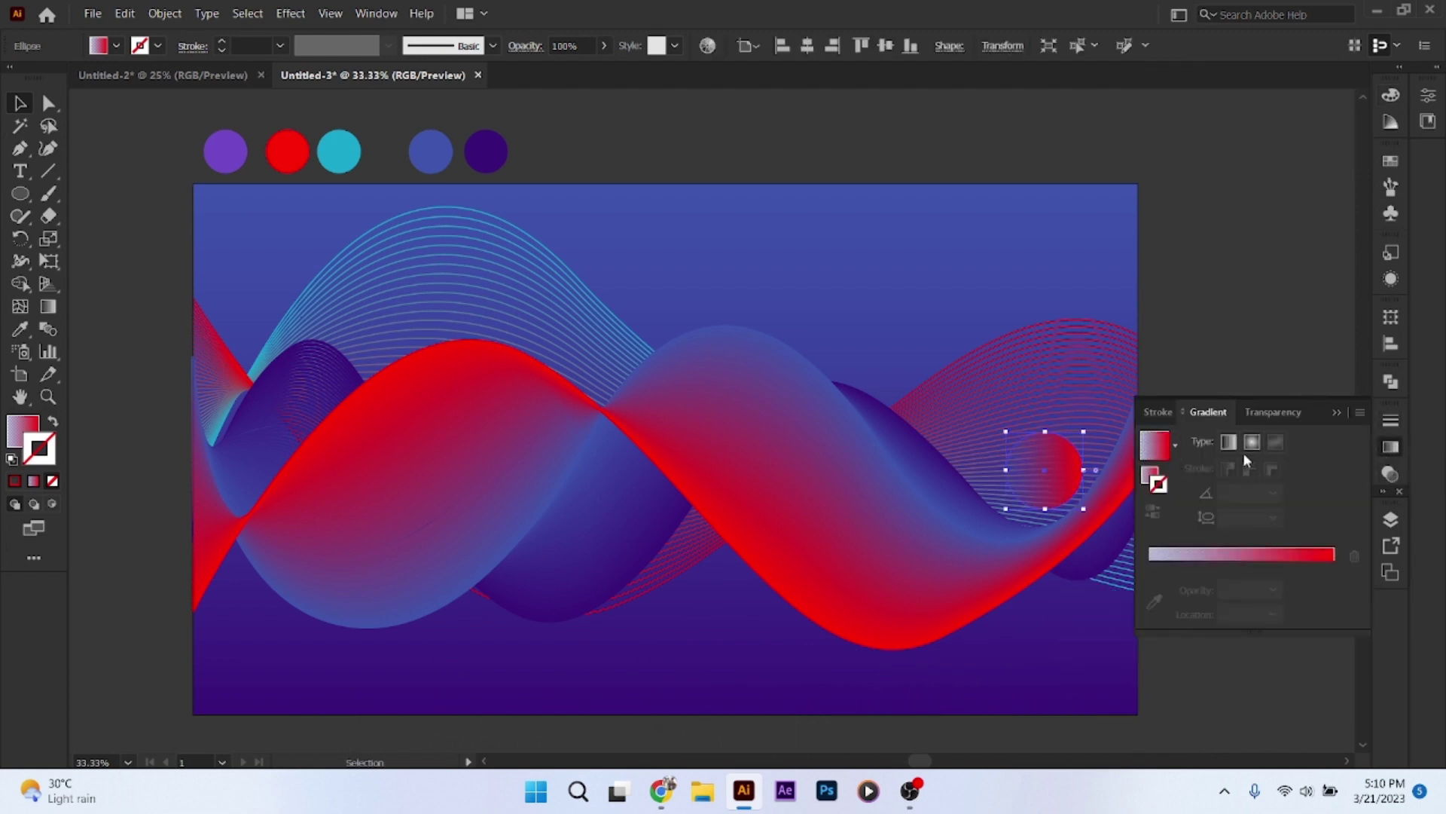
pyautogui.click(1229, 443)
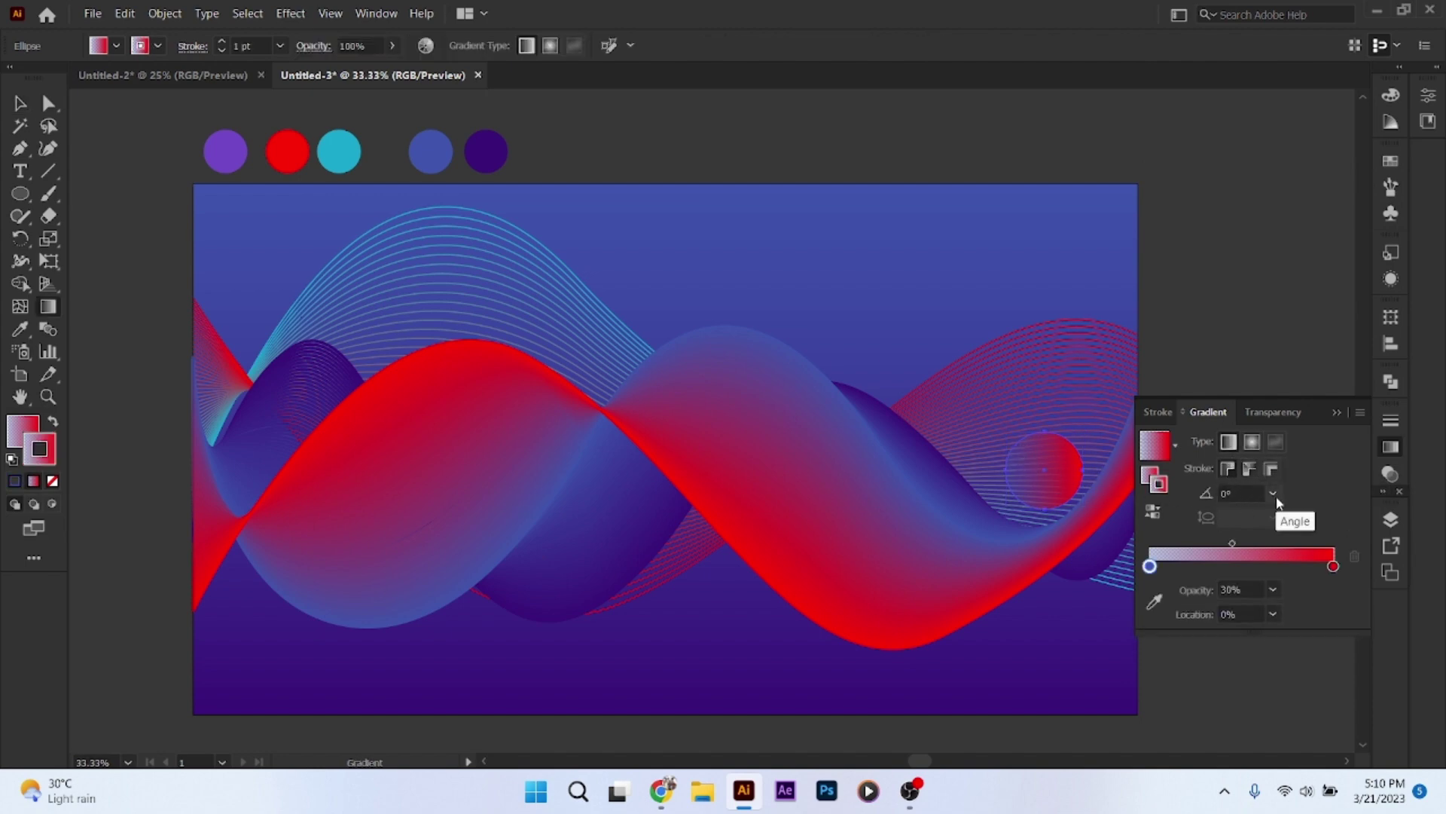
pyautogui.press('v')
pyautogui.click(797, 667)
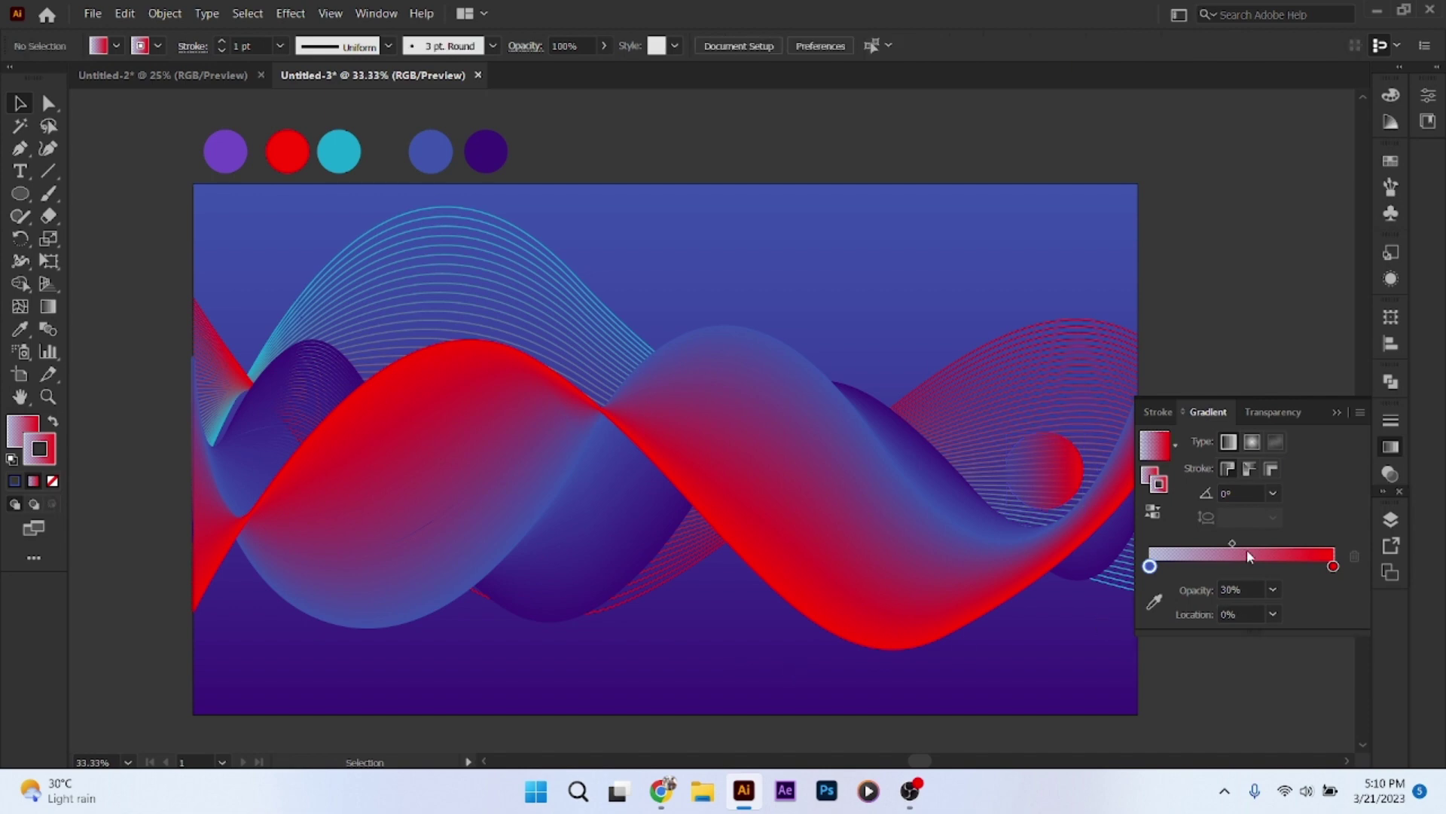
pyautogui.click(1337, 412)
# Draw a second gradient circle below the central waves, sampling dark purple for its right end
pyautogui.click(20, 195)
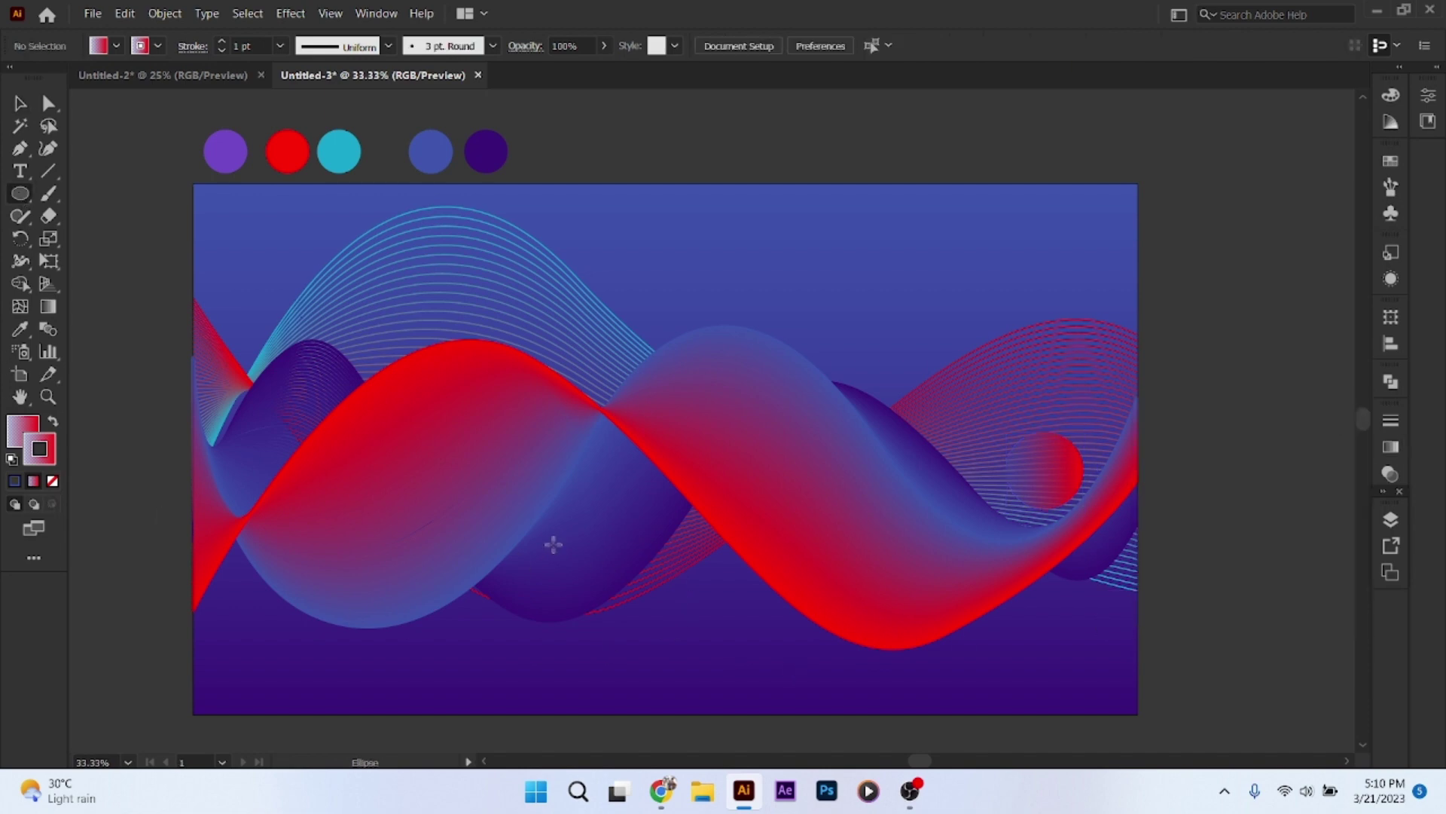
pyautogui.moveTo(555, 568); pyautogui.dragTo(649, 663)
pyautogui.click(1390, 447)
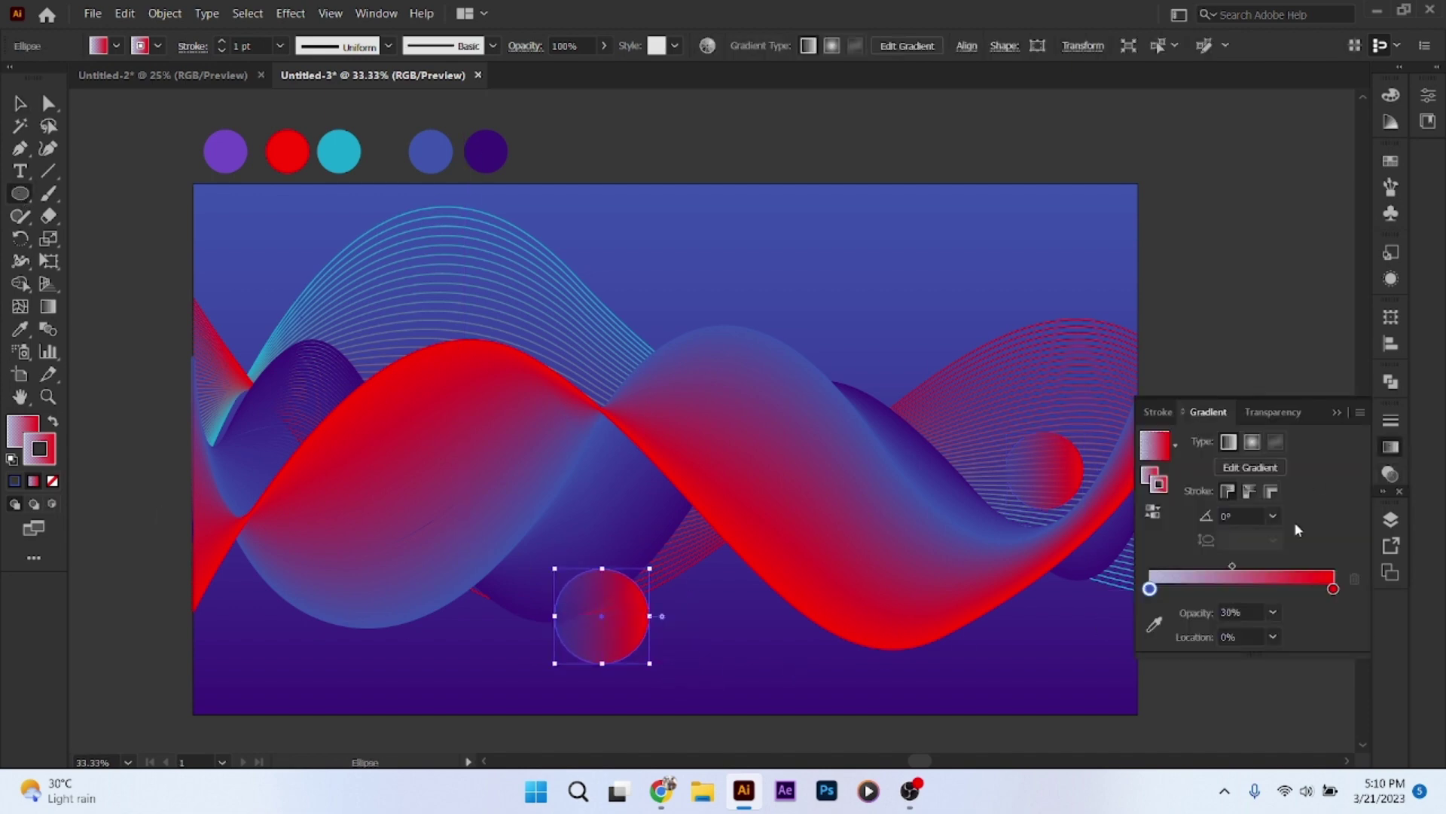
pyautogui.click(1255, 467)
pyautogui.click(1333, 588)
pyautogui.click(1154, 623)
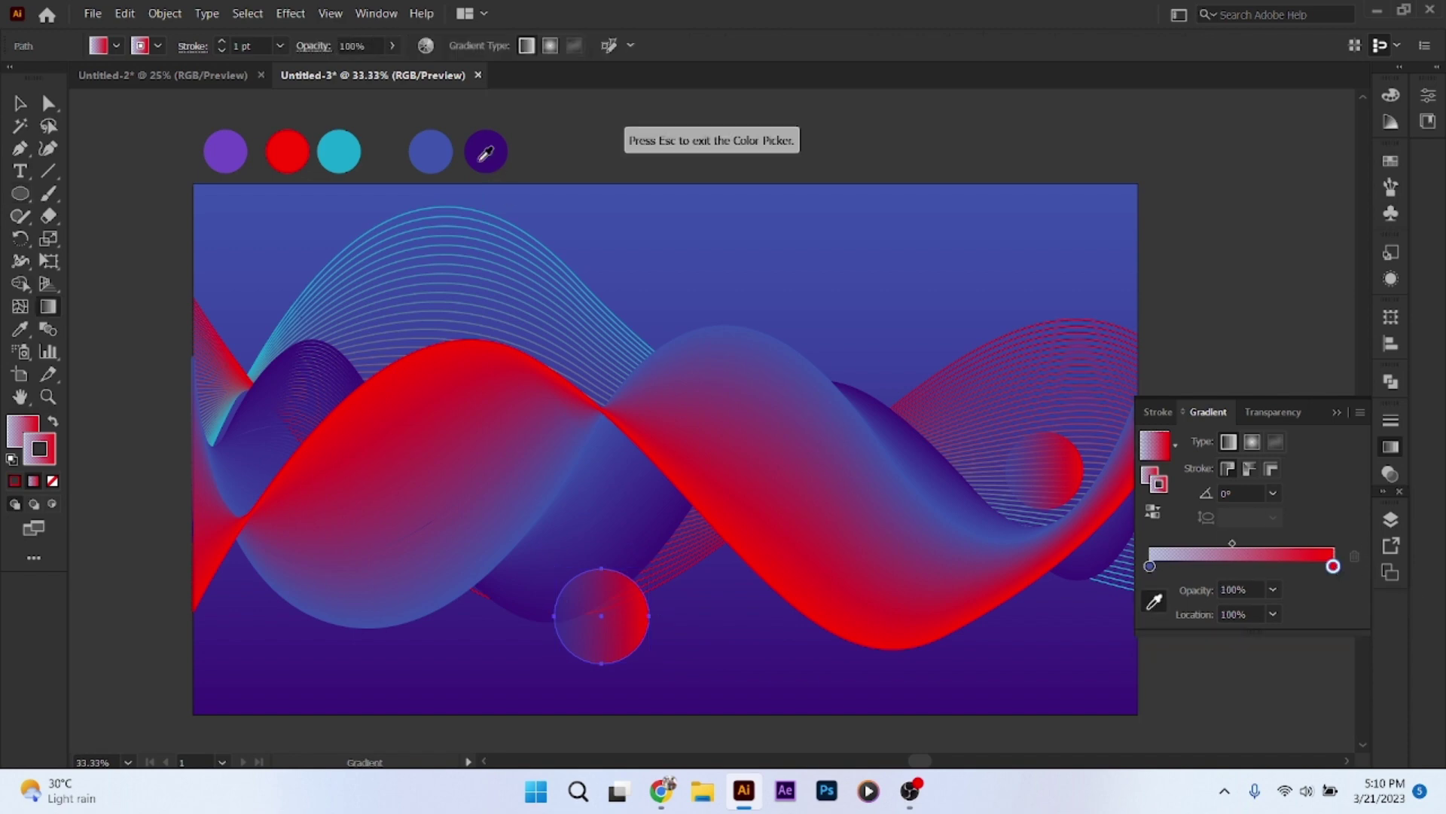
pyautogui.click(486, 157)
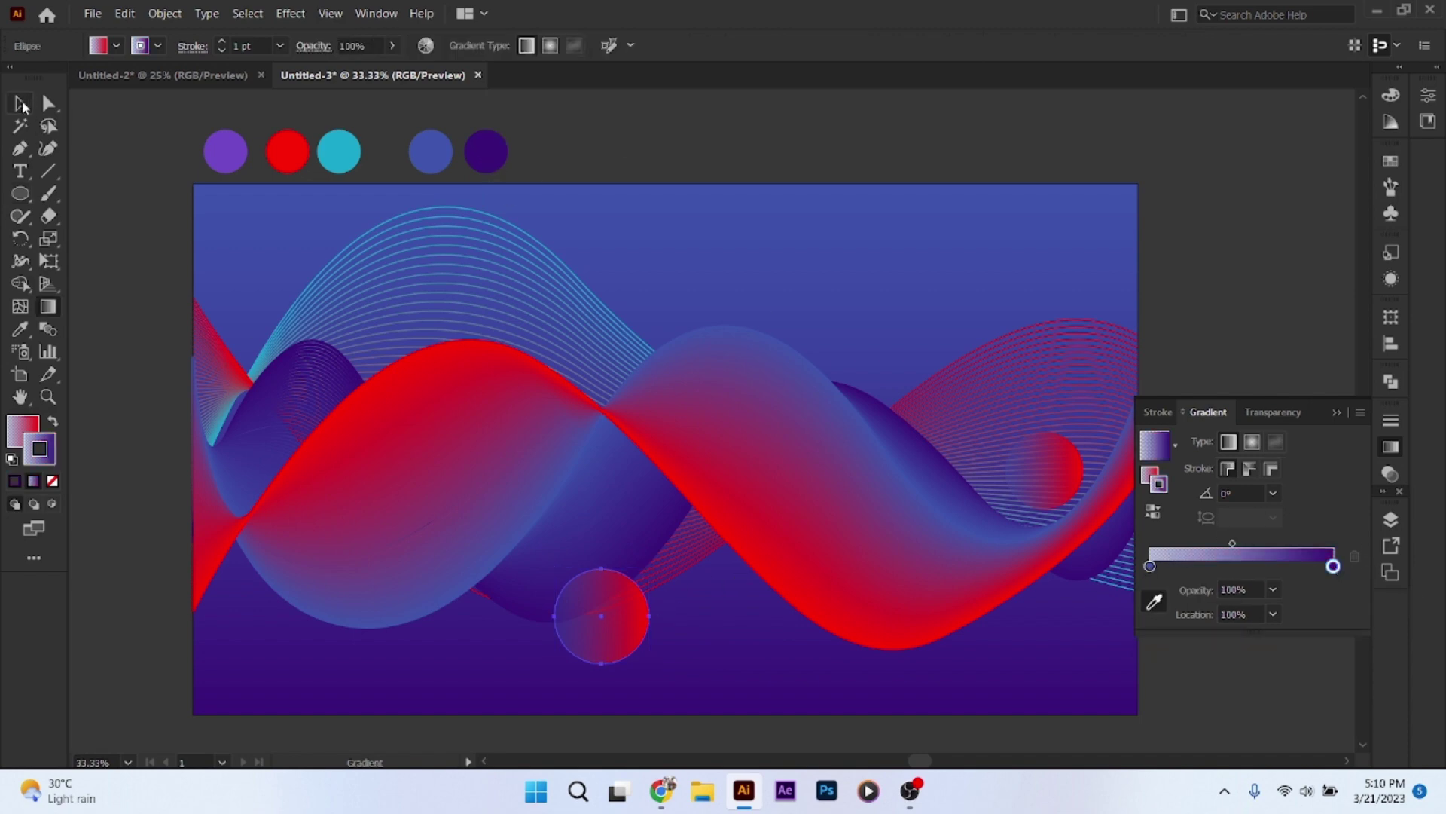
# Nudge the second circle upward, shift its gradient midpoint left, and swap fill and stroke
pyautogui.click(21, 104)
pyautogui.click(1391, 519)
pyautogui.moveTo(614, 586); pyautogui.dragTo(605, 526)
pyautogui.click(1392, 446)
pyautogui.click(1232, 567)
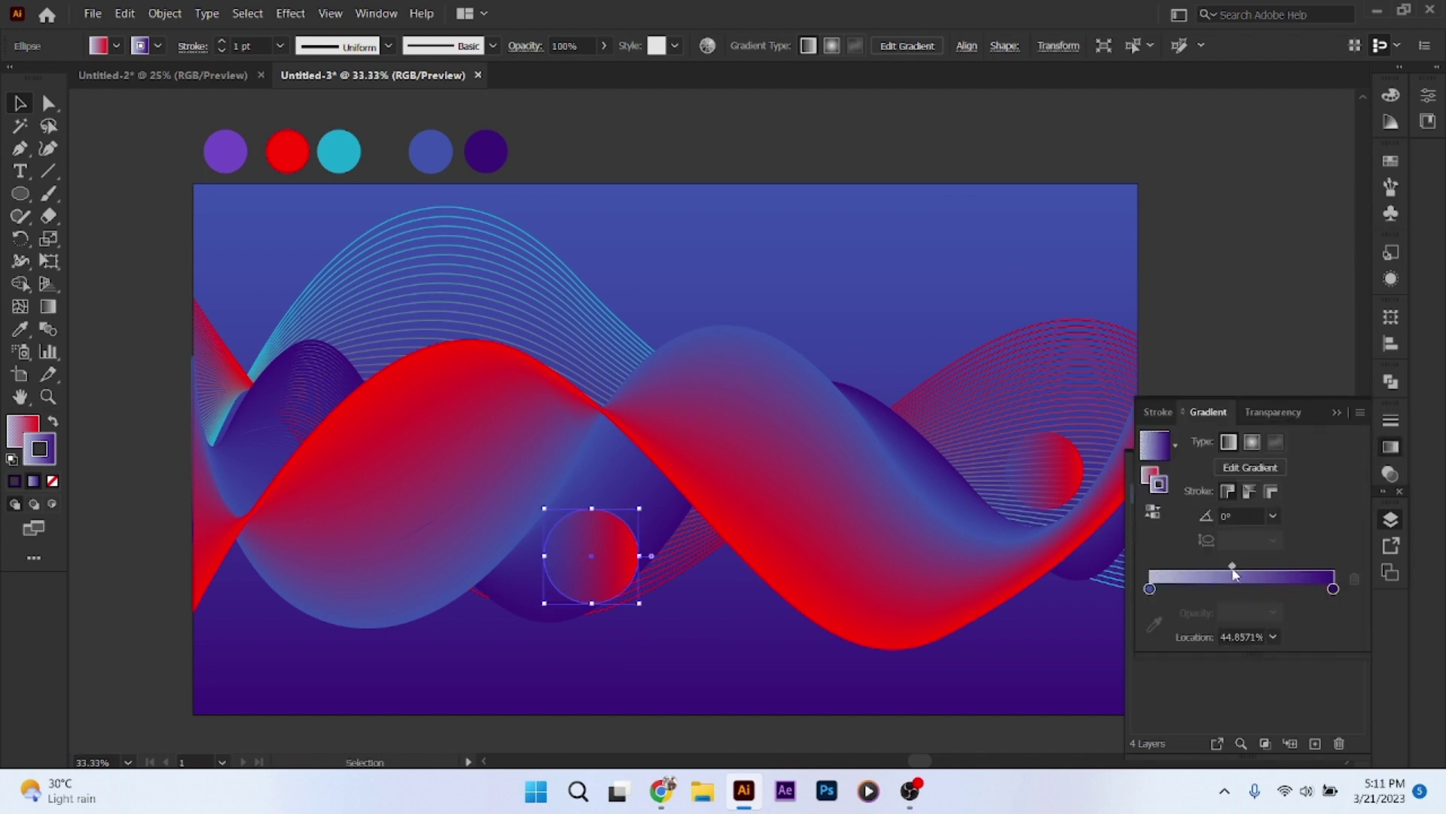
pyautogui.moveTo(1233, 568); pyautogui.dragTo(1215, 568)
pyautogui.click(53, 421)
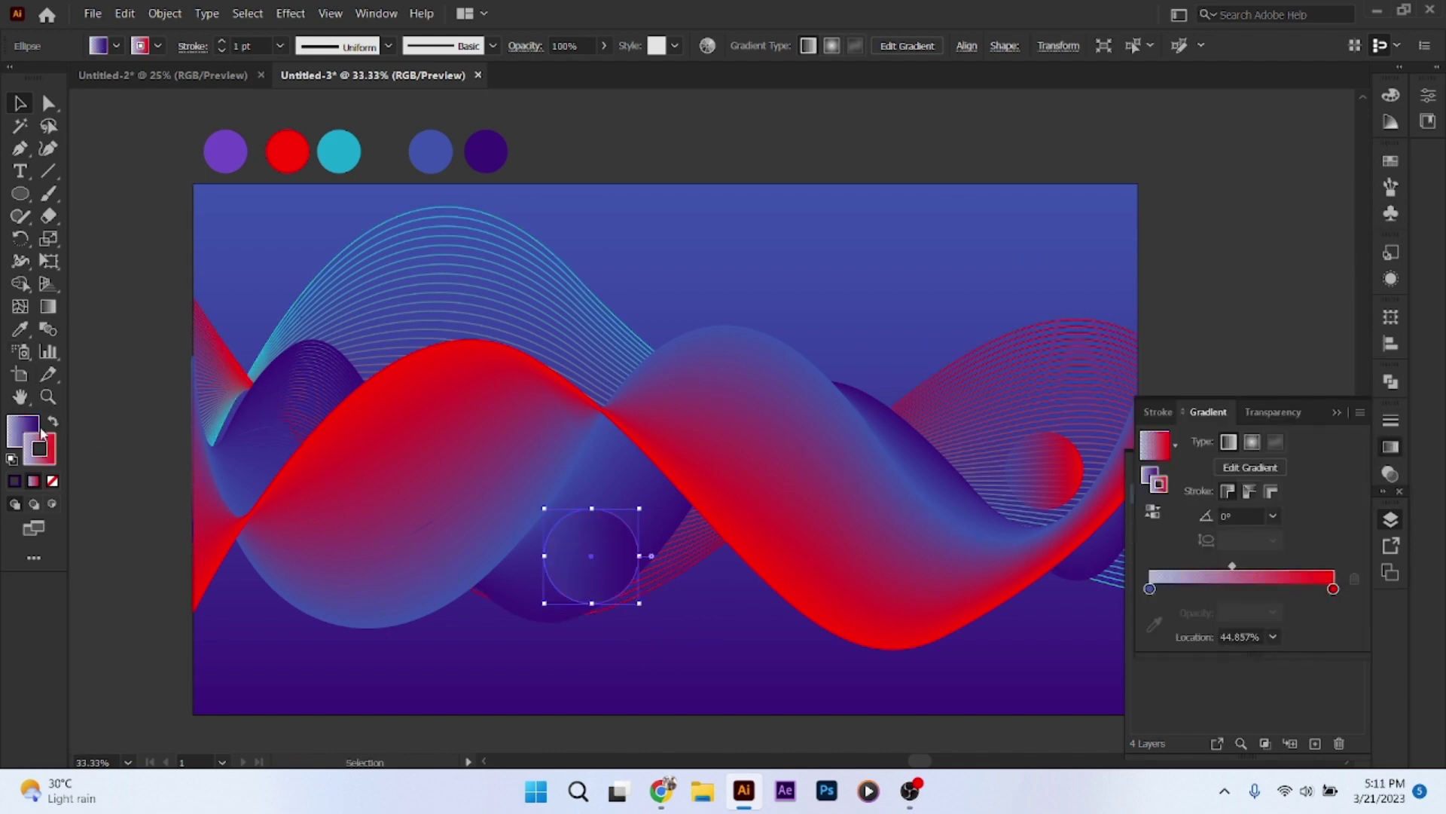
# Remove the purple circle's outline and reposition it up into the central waves
pyautogui.click(52, 481)
pyautogui.moveTo(595, 555); pyautogui.dragTo(679, 638)
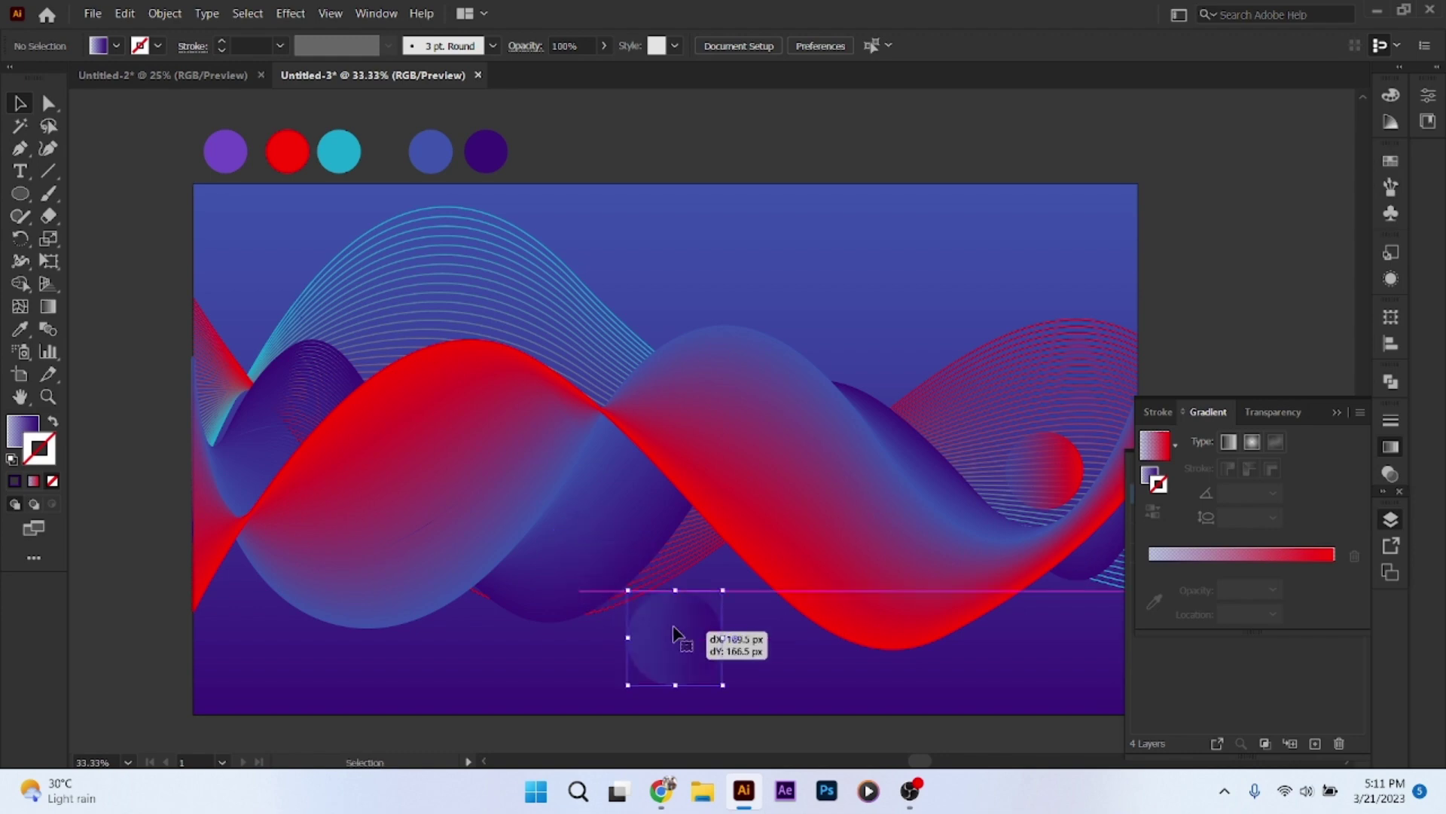
pyautogui.click(1392, 448)
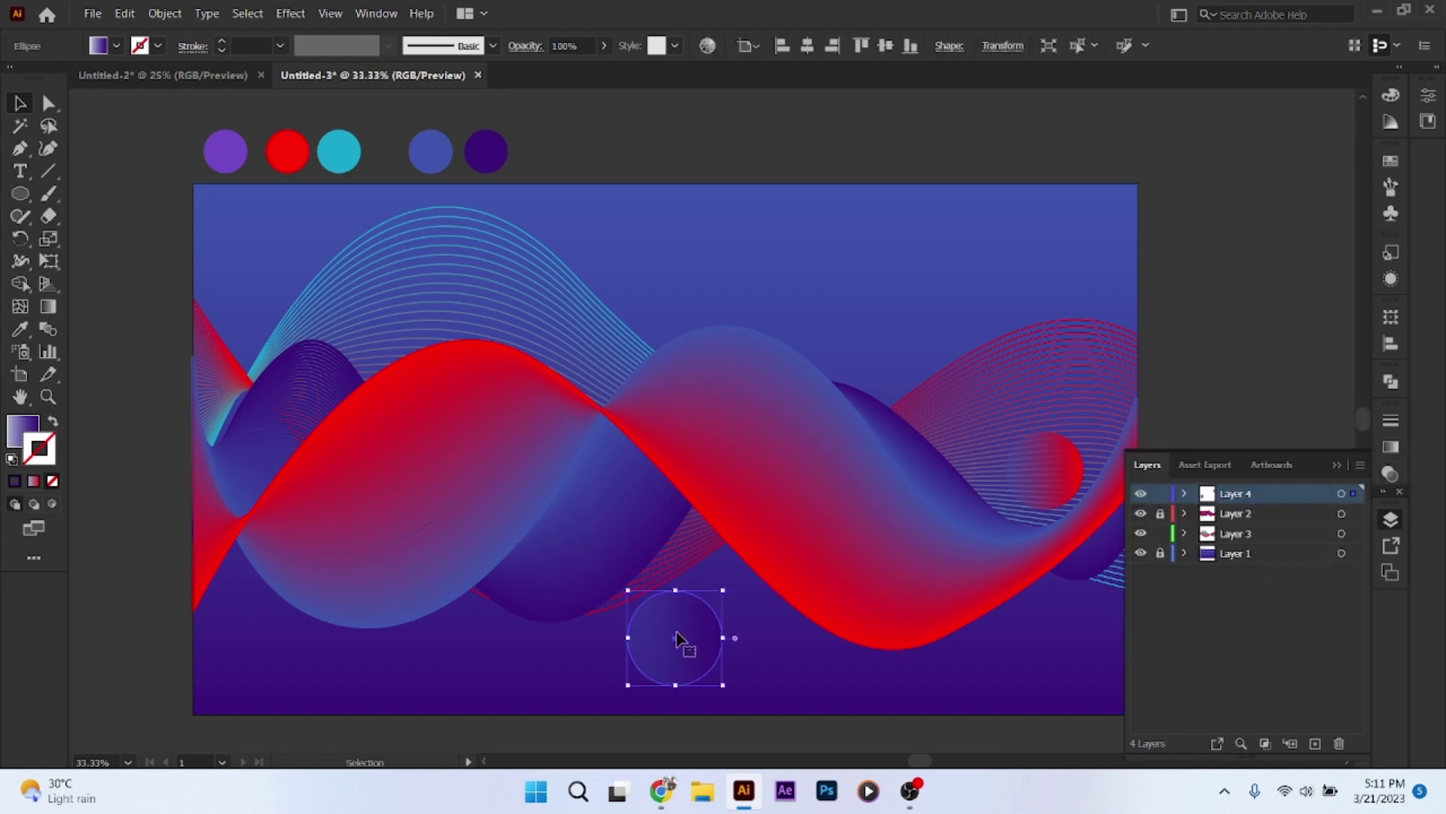
pyautogui.click(1392, 447)
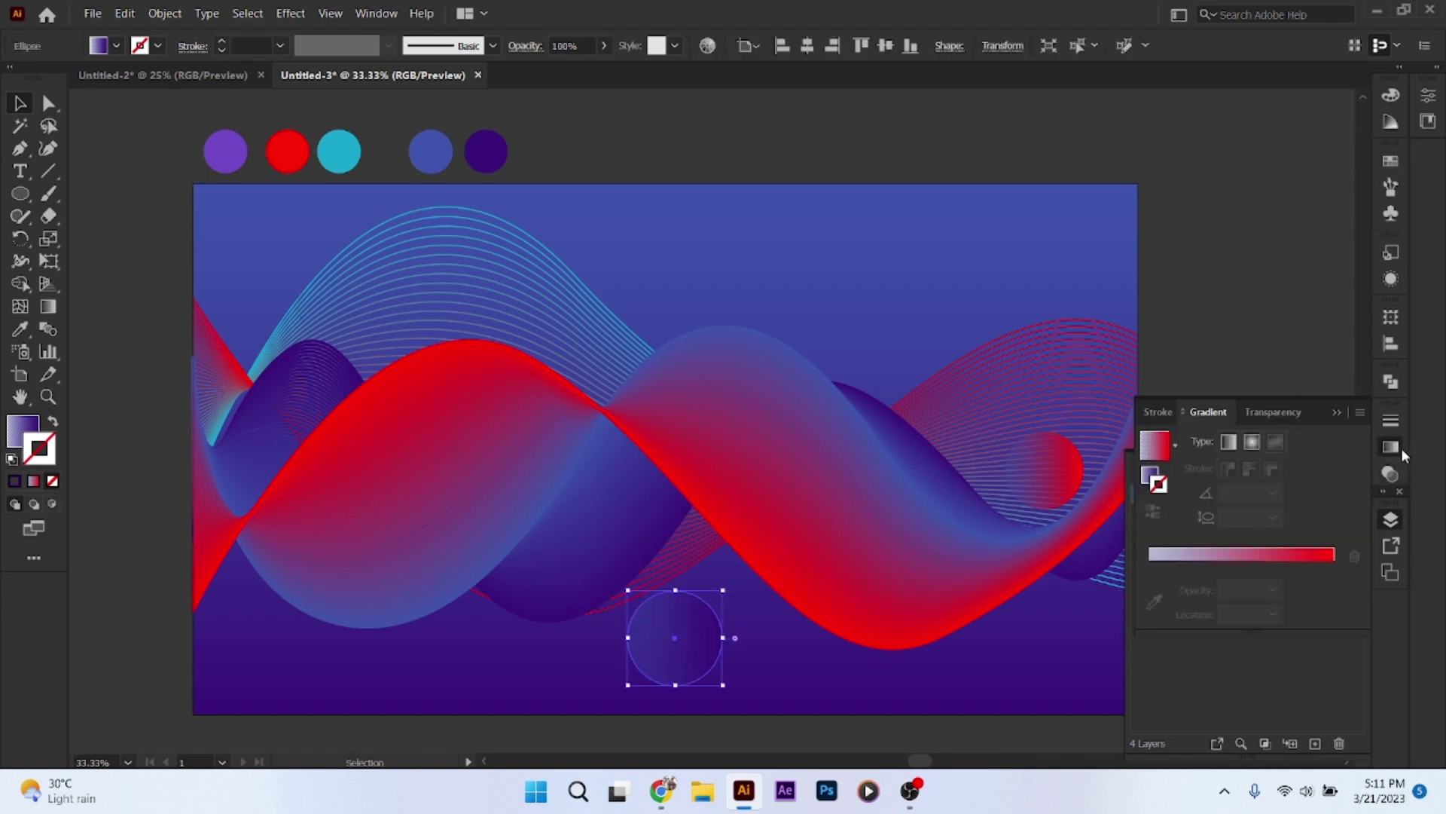
pyautogui.click(1229, 441)
pyautogui.moveTo(667, 627); pyautogui.dragTo(682, 564)
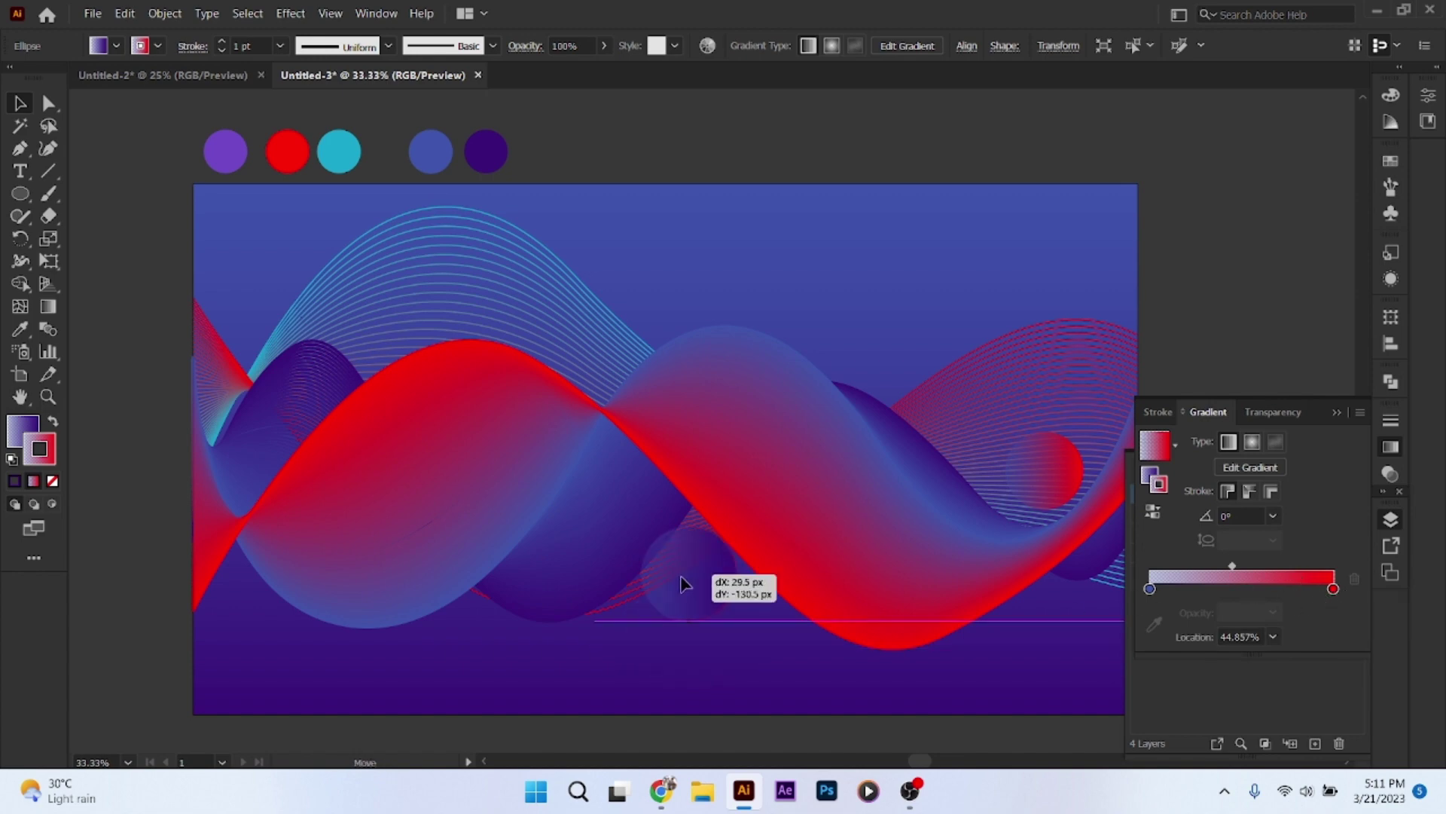
pyautogui.click(54, 455)
pyautogui.press('/')
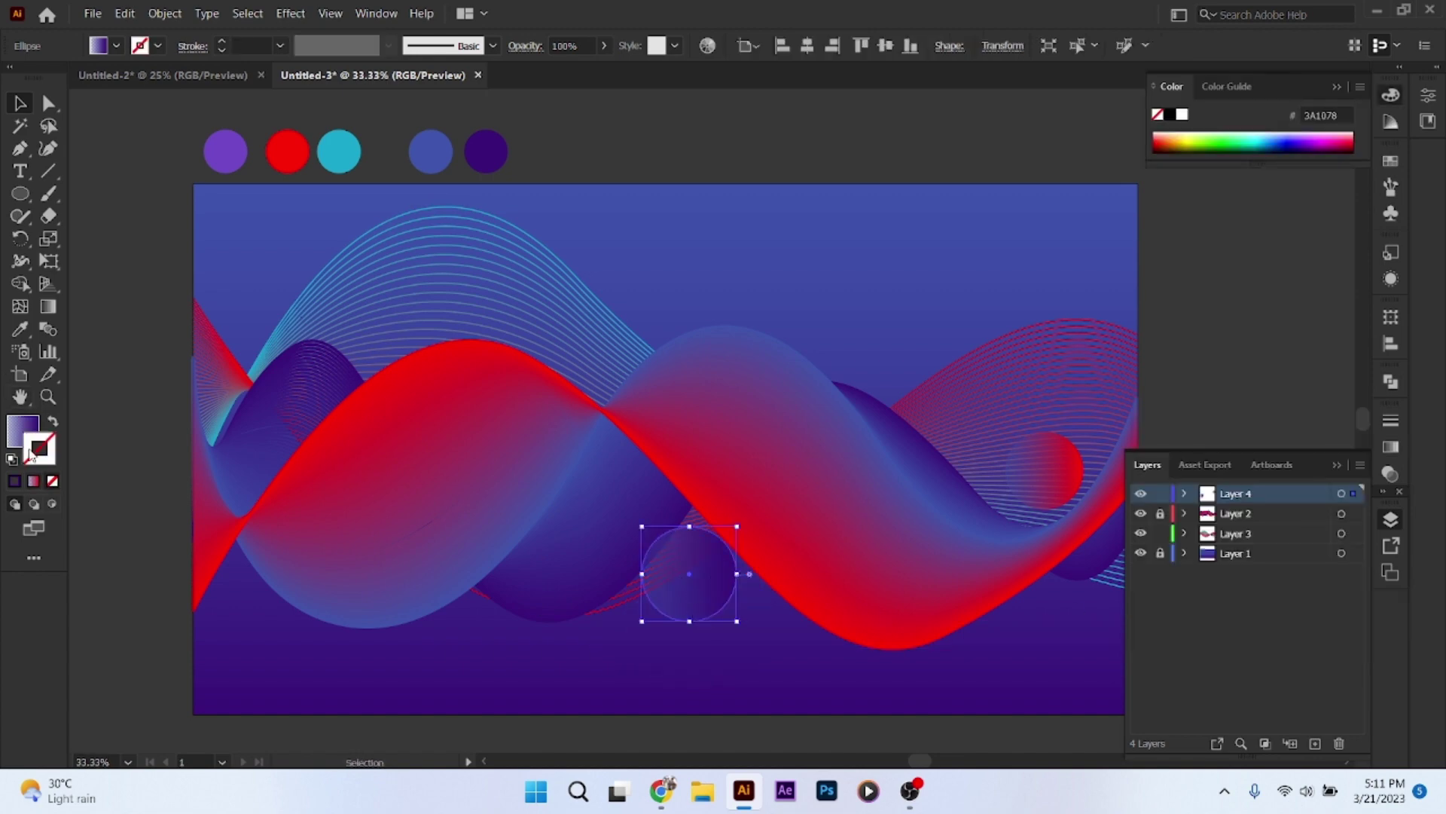
# Lower the left gradient end's opacity, shift the midpoint right, and move the circle lower left
pyautogui.click(1394, 451)
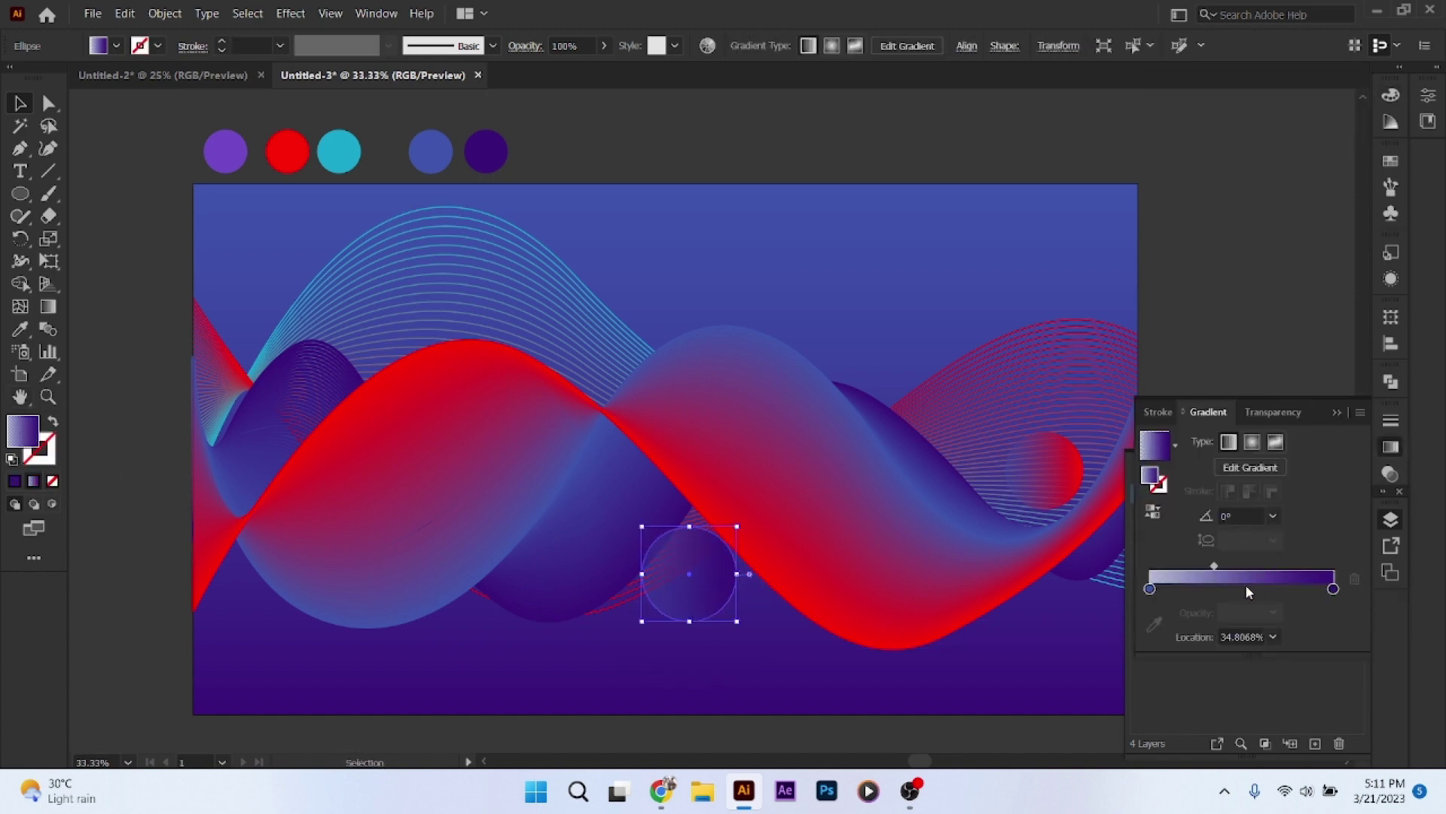
pyautogui.click(1150, 589)
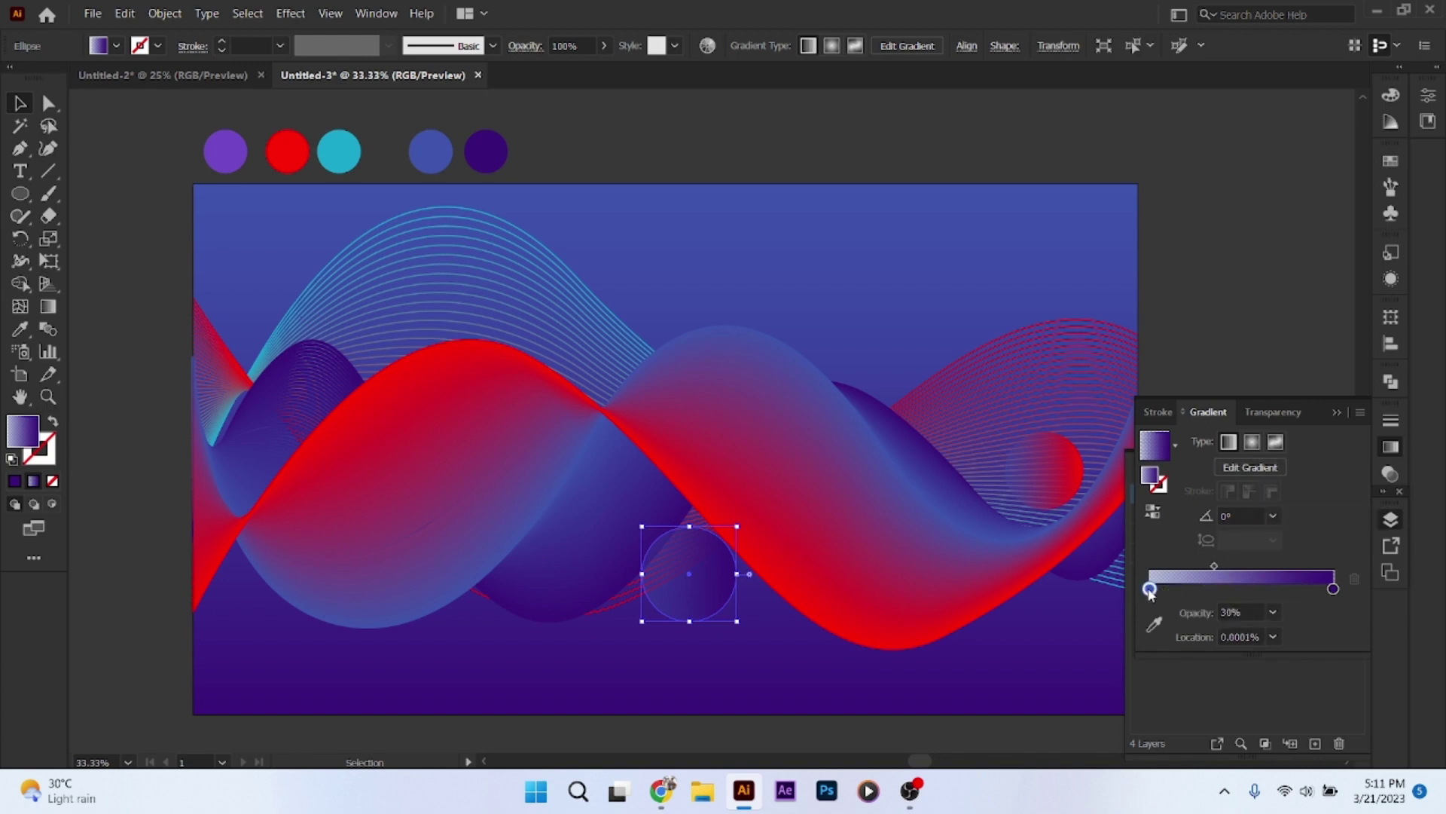
pyautogui.click(1271, 613)
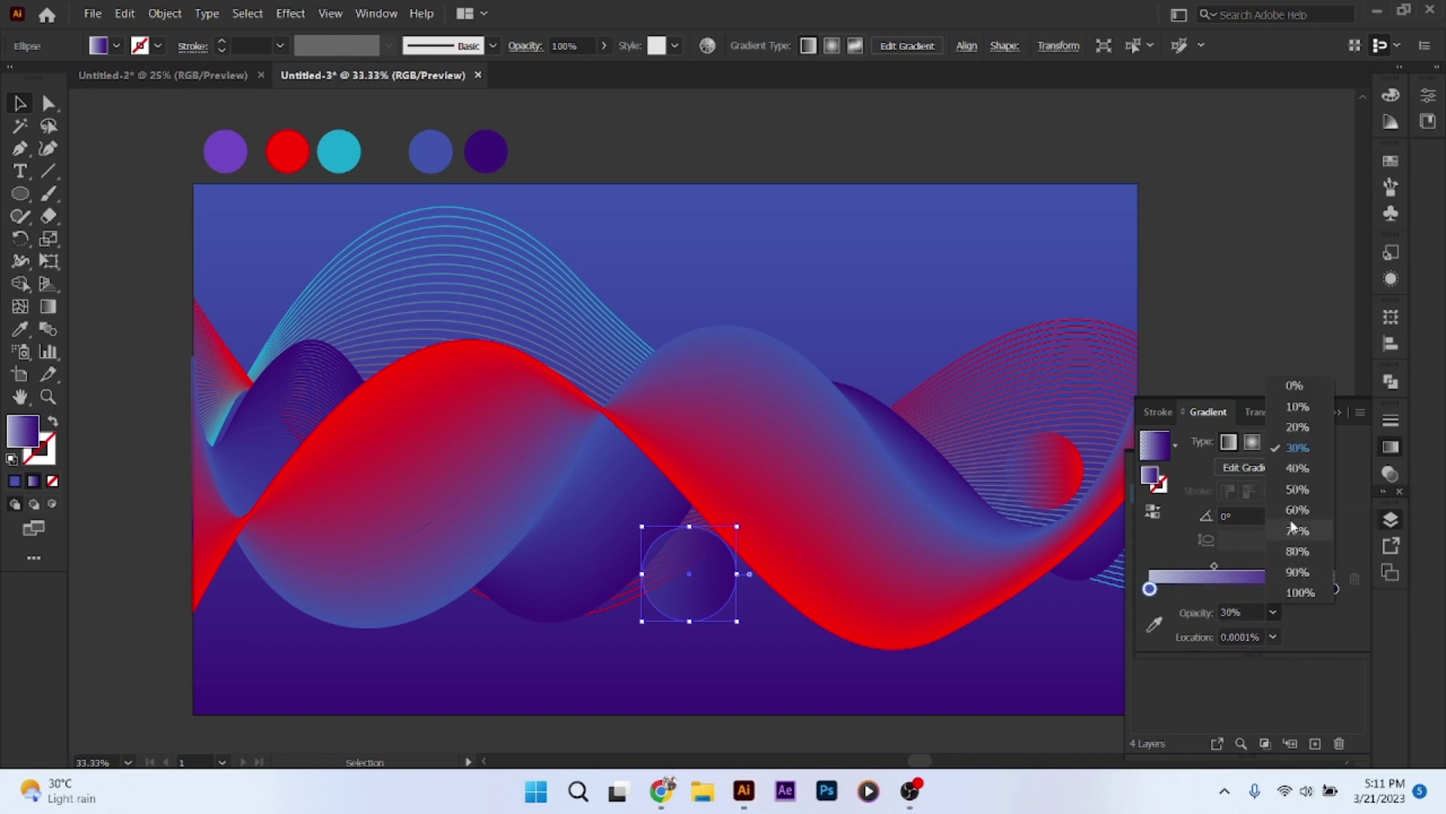
pyautogui.click(1216, 566)
pyautogui.moveTo(1217, 566); pyautogui.dragTo(1227, 566)
pyautogui.moveTo(687, 573); pyautogui.dragTo(386, 611)
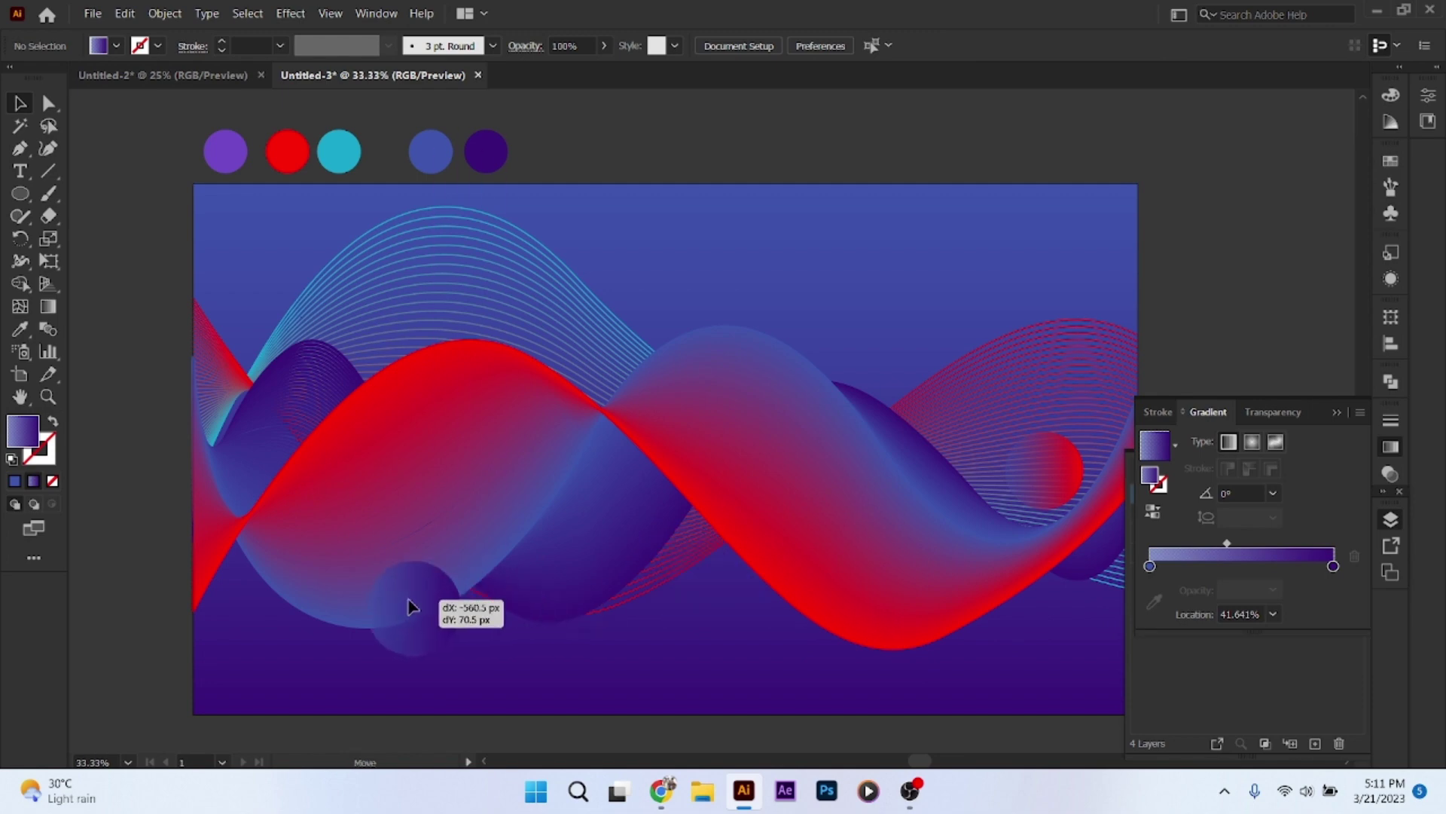
pyautogui.press('g')
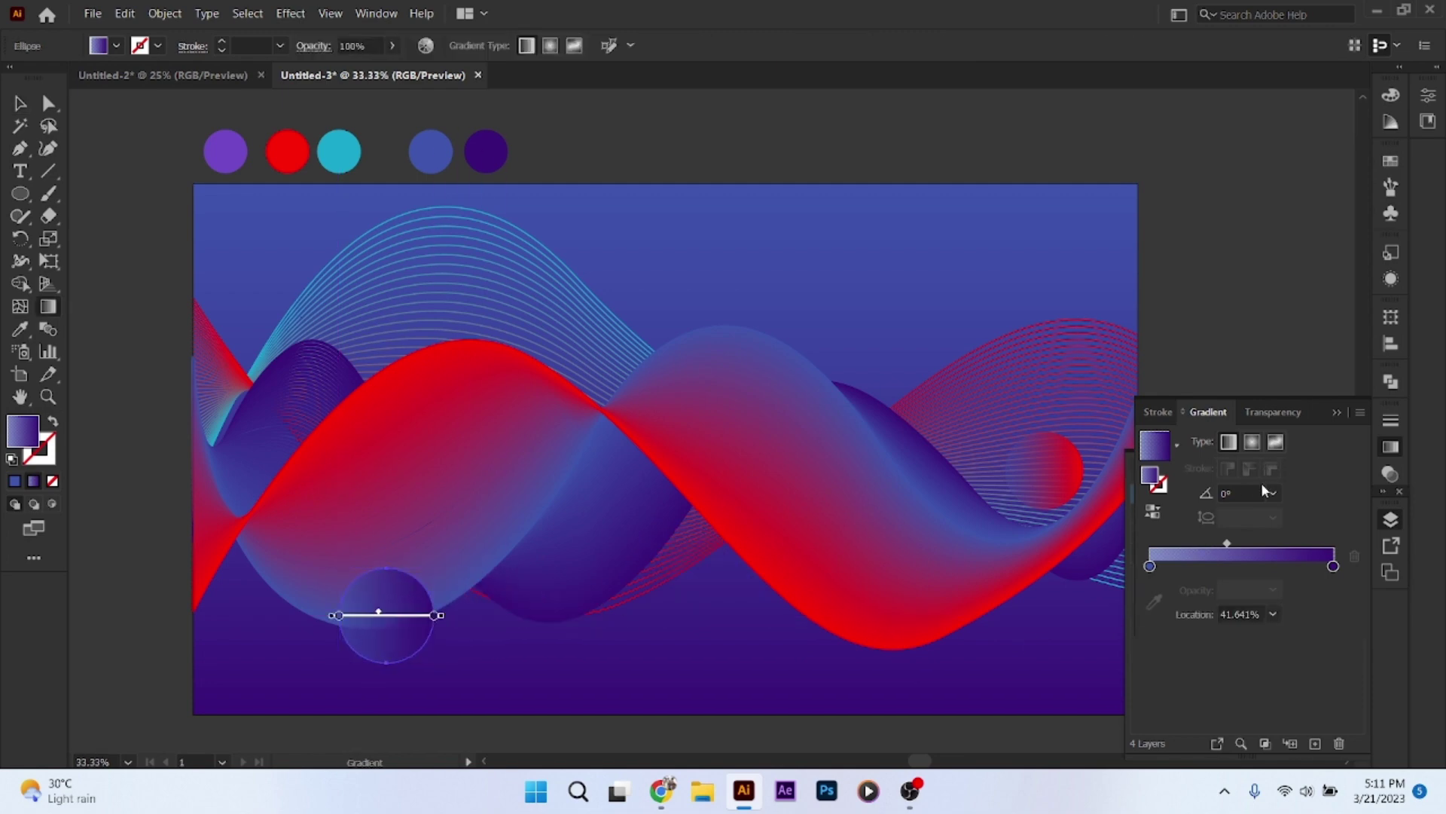
pyautogui.moveTo(392, 613); pyautogui.dragTo(396, 614)
pyautogui.press('v')
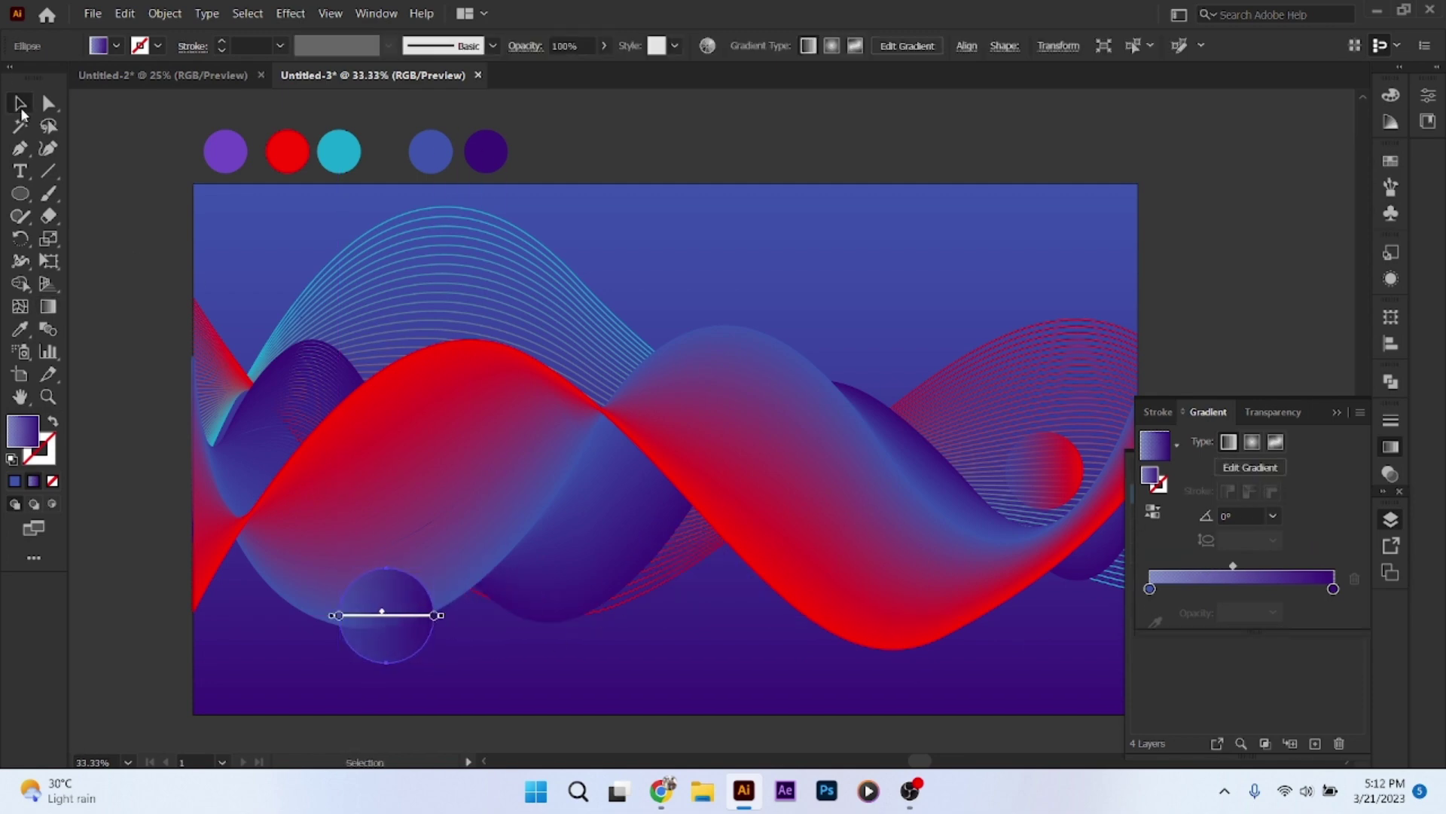
pyautogui.click(542, 726)
# Draw a circle above the waves with a gradient outline, midpoint shifted left
pyautogui.press('l')
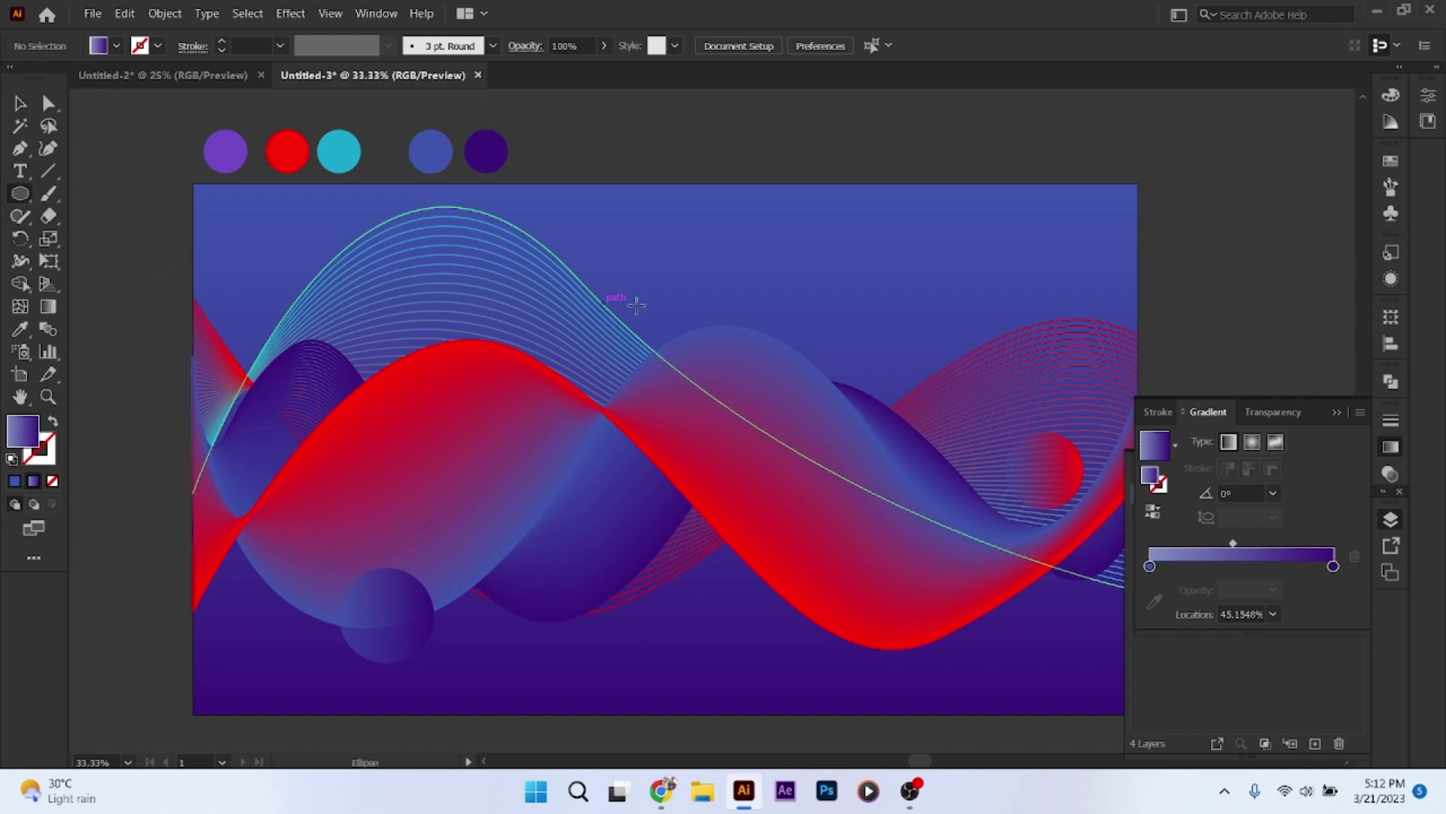
pyautogui.moveTo(649, 269); pyautogui.dragTo(725, 345)
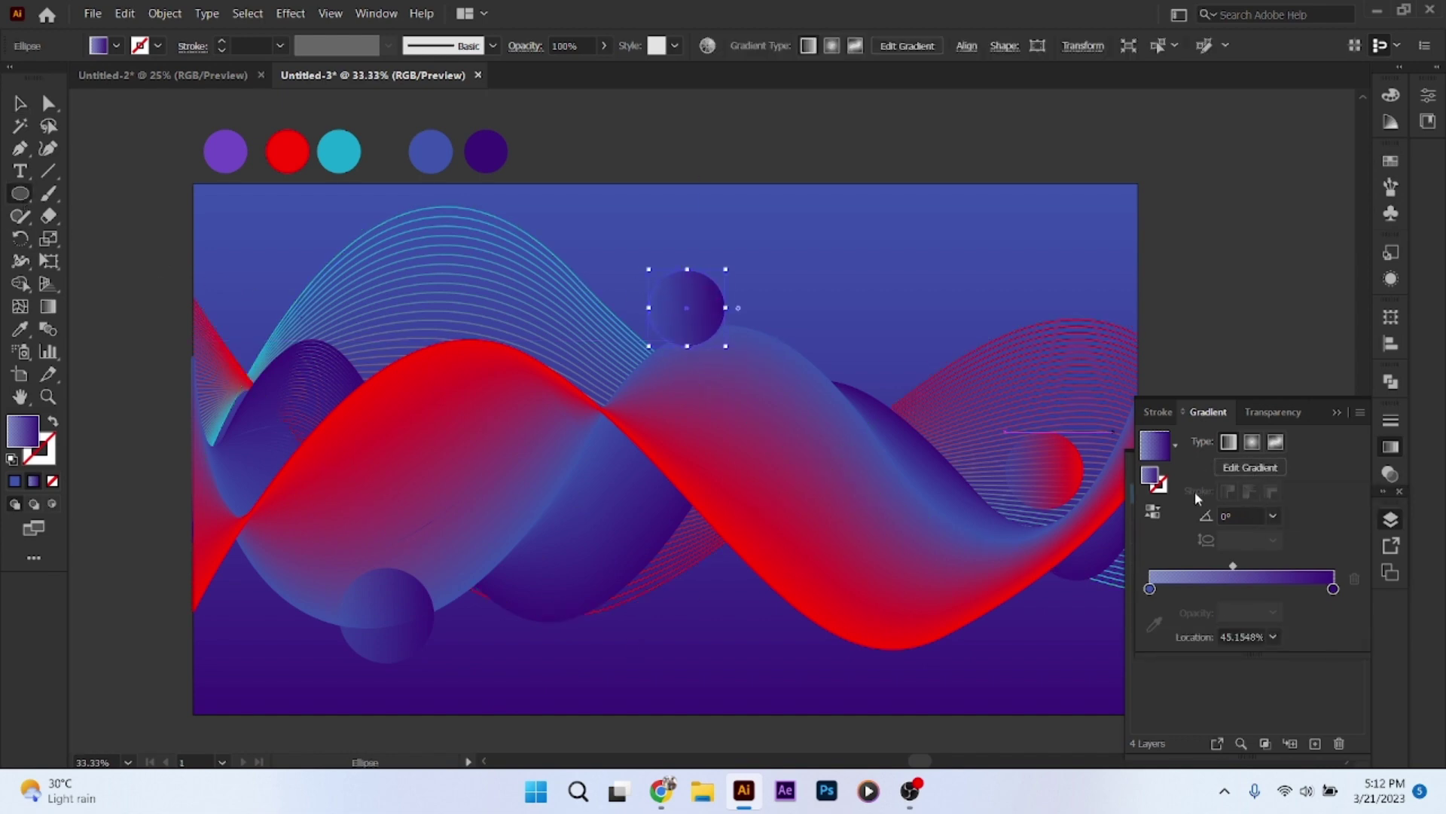
pyautogui.click(51, 461)
pyautogui.click(1390, 447)
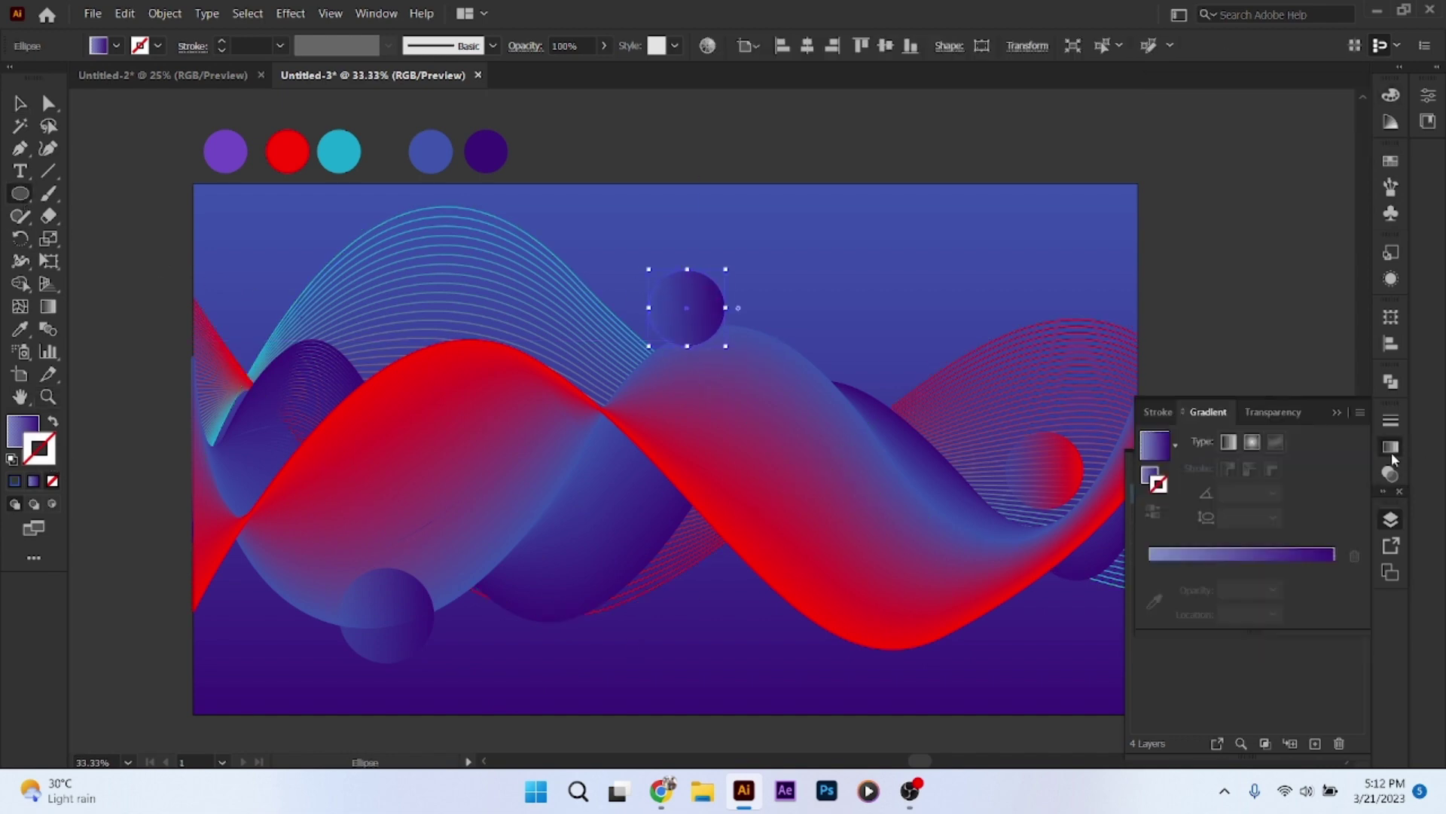
pyautogui.click(1229, 445)
pyautogui.click(1249, 491)
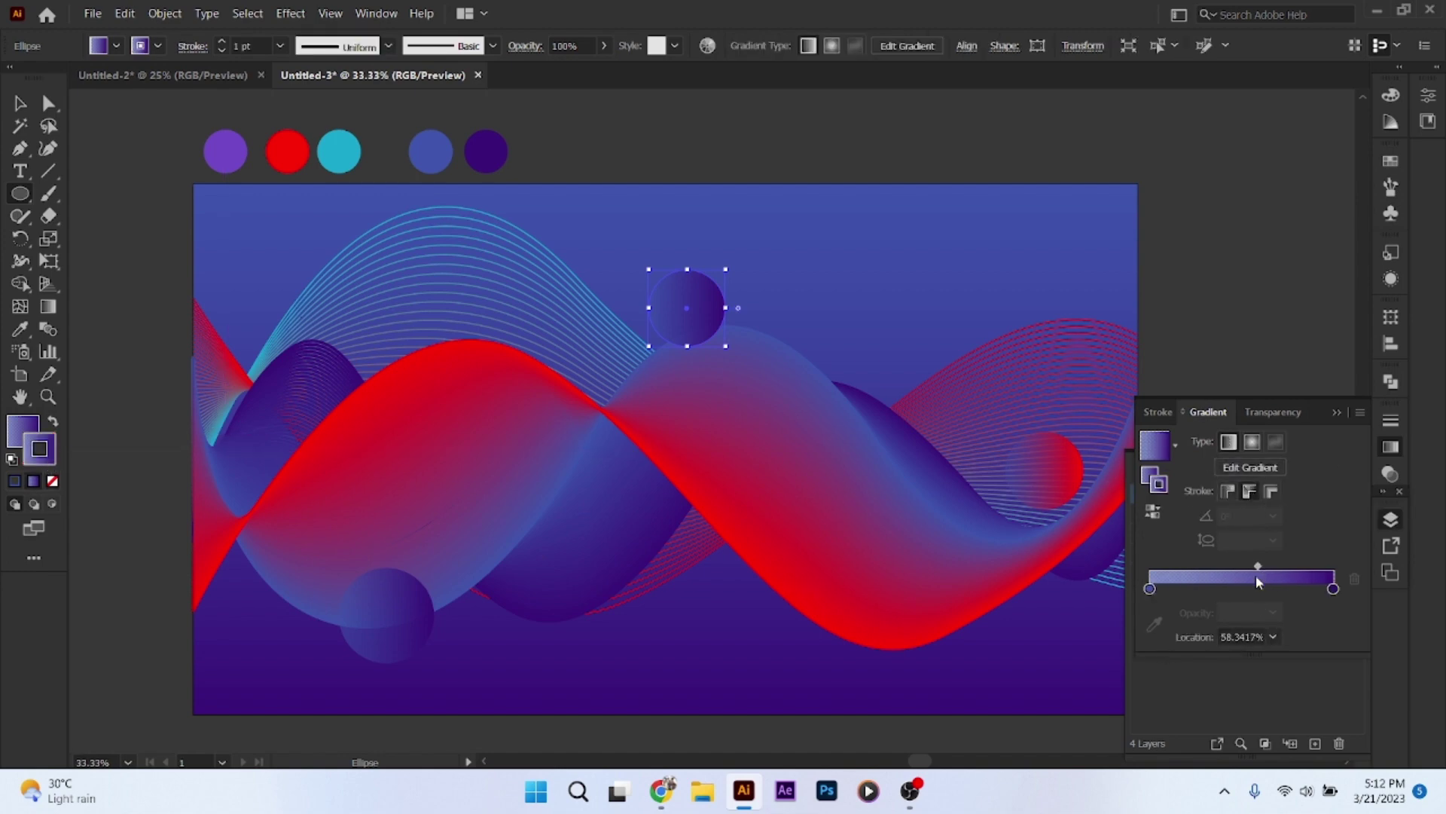
pyautogui.moveTo(1236, 577); pyautogui.dragTo(1201, 579)
# Move the new circle slightly lower, remove its outline, and shrink it
pyautogui.press('v')
pyautogui.moveTo(685, 310); pyautogui.dragTo(685, 343)
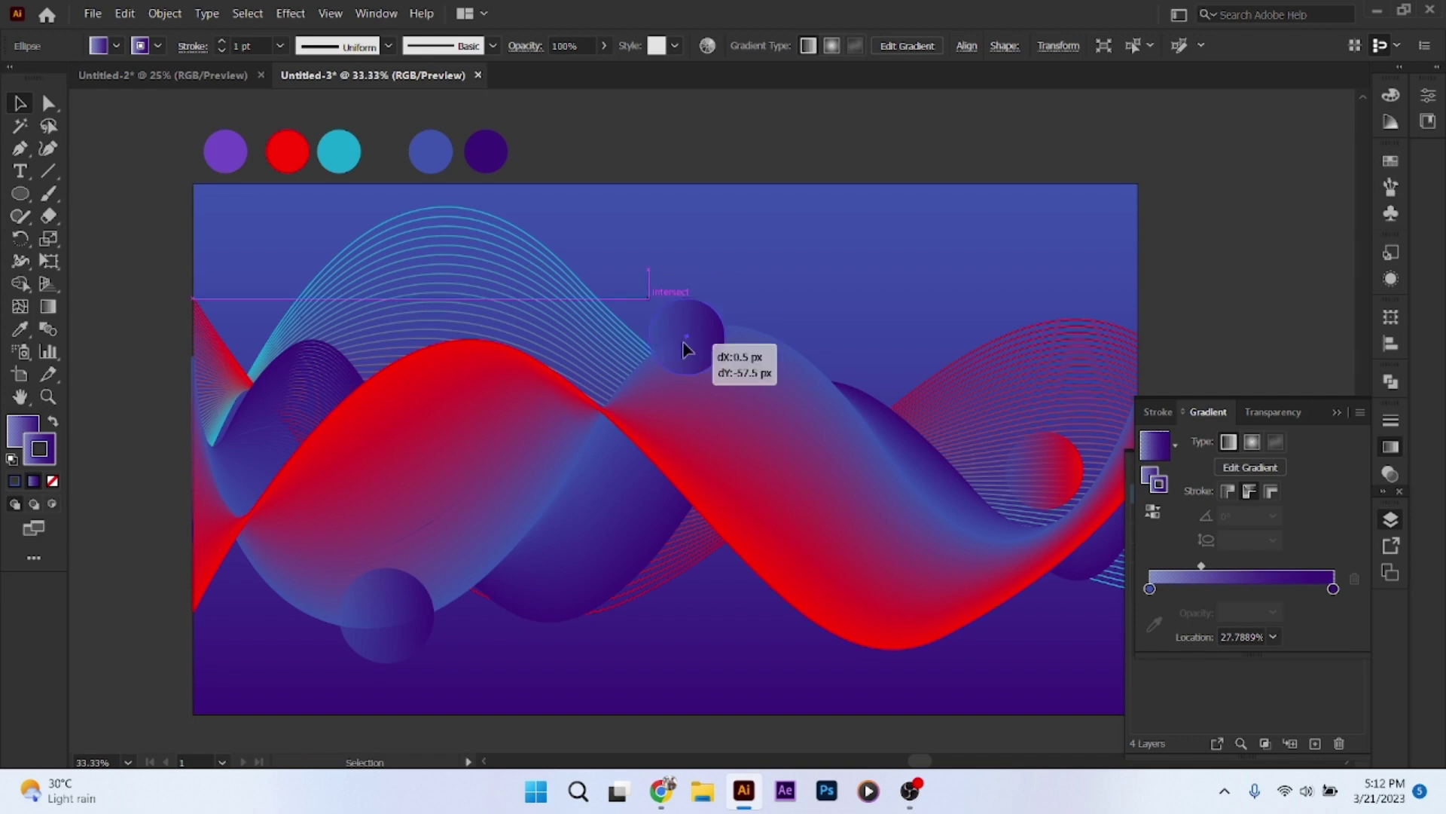
pyautogui.click(1249, 467)
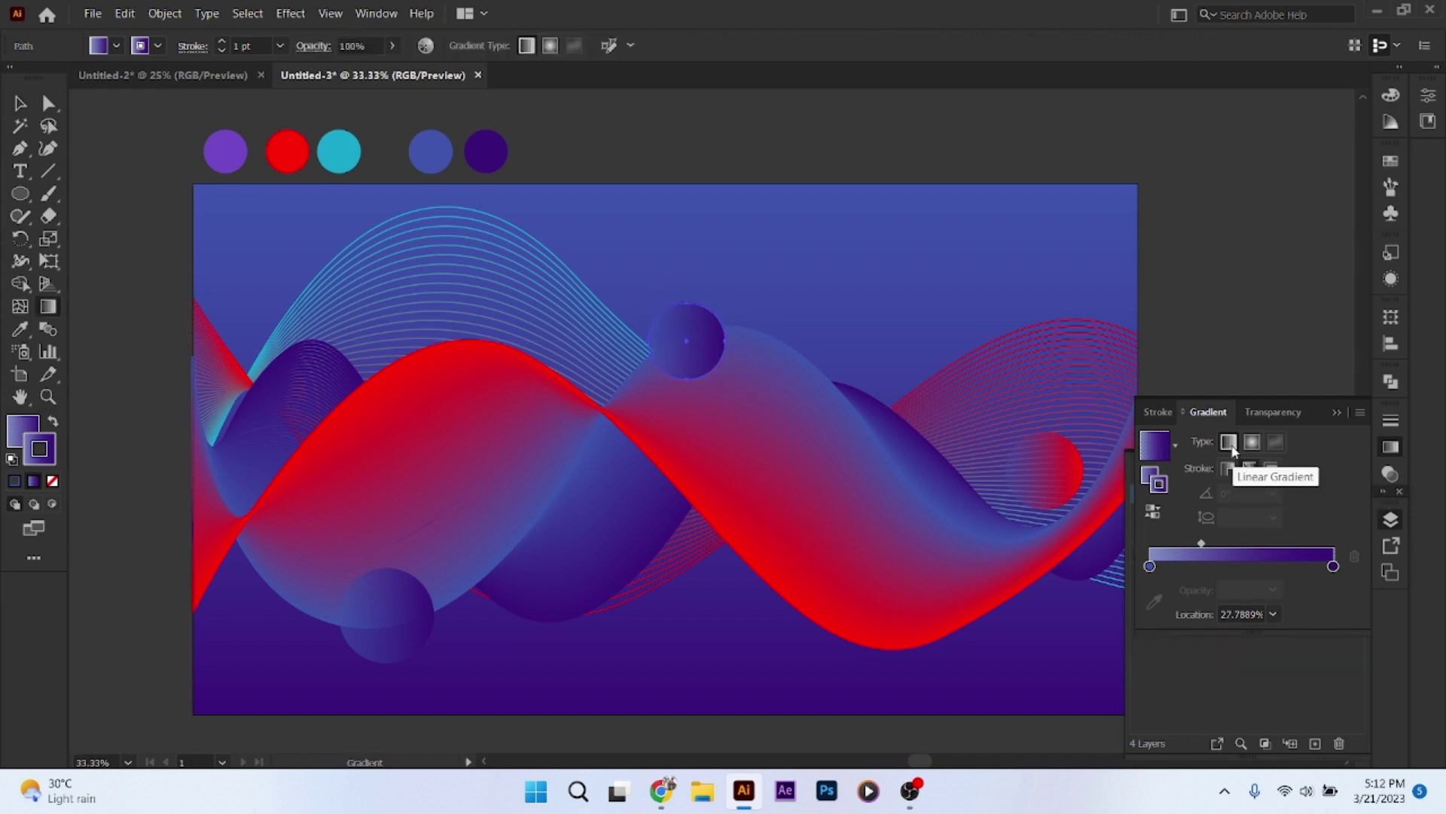
pyautogui.press('v')
pyautogui.click(115, 164)
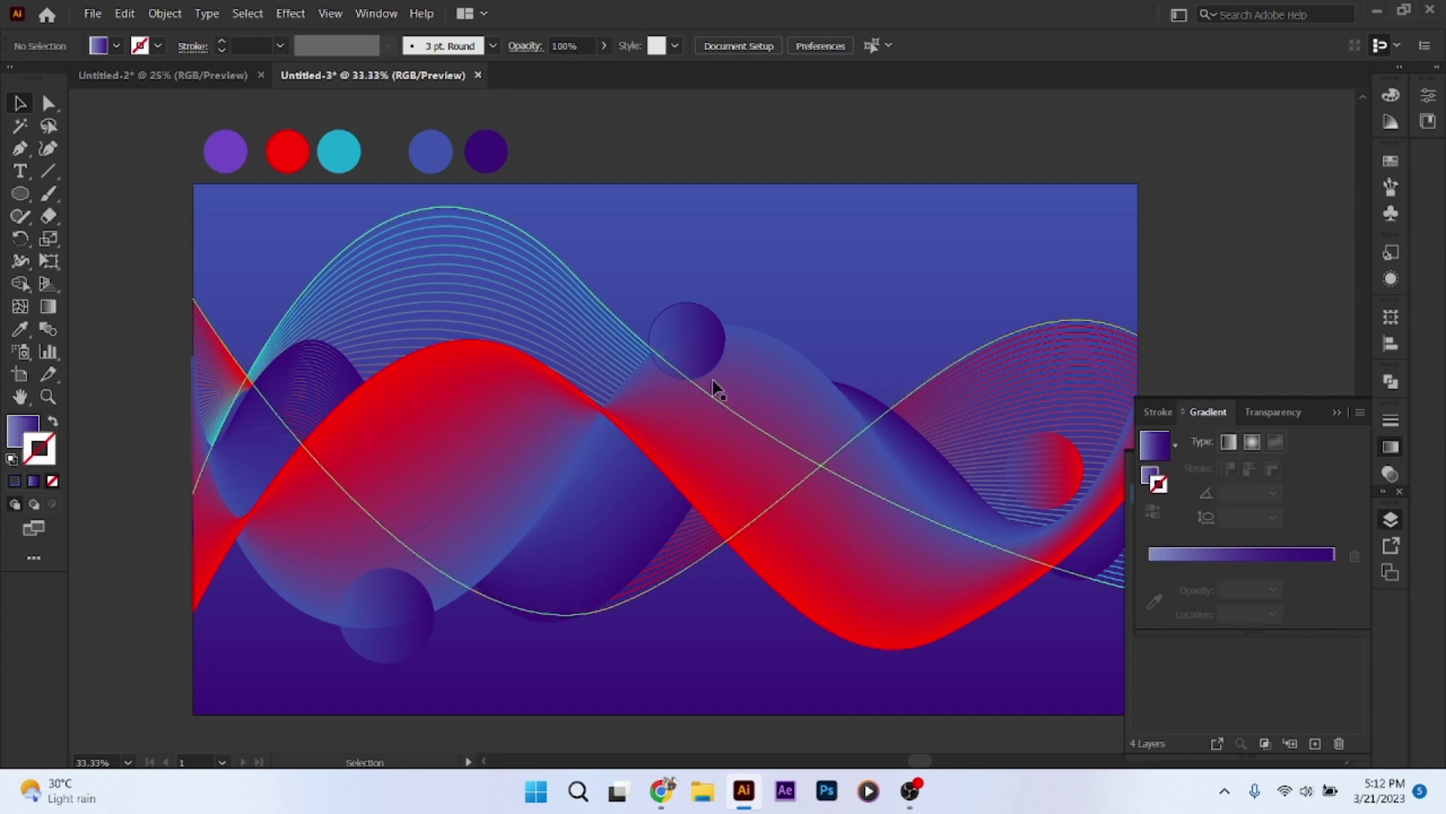
pyautogui.click(693, 355)
pyautogui.click(52, 481)
pyautogui.moveTo(726, 379); pyautogui.dragTo(697, 351)
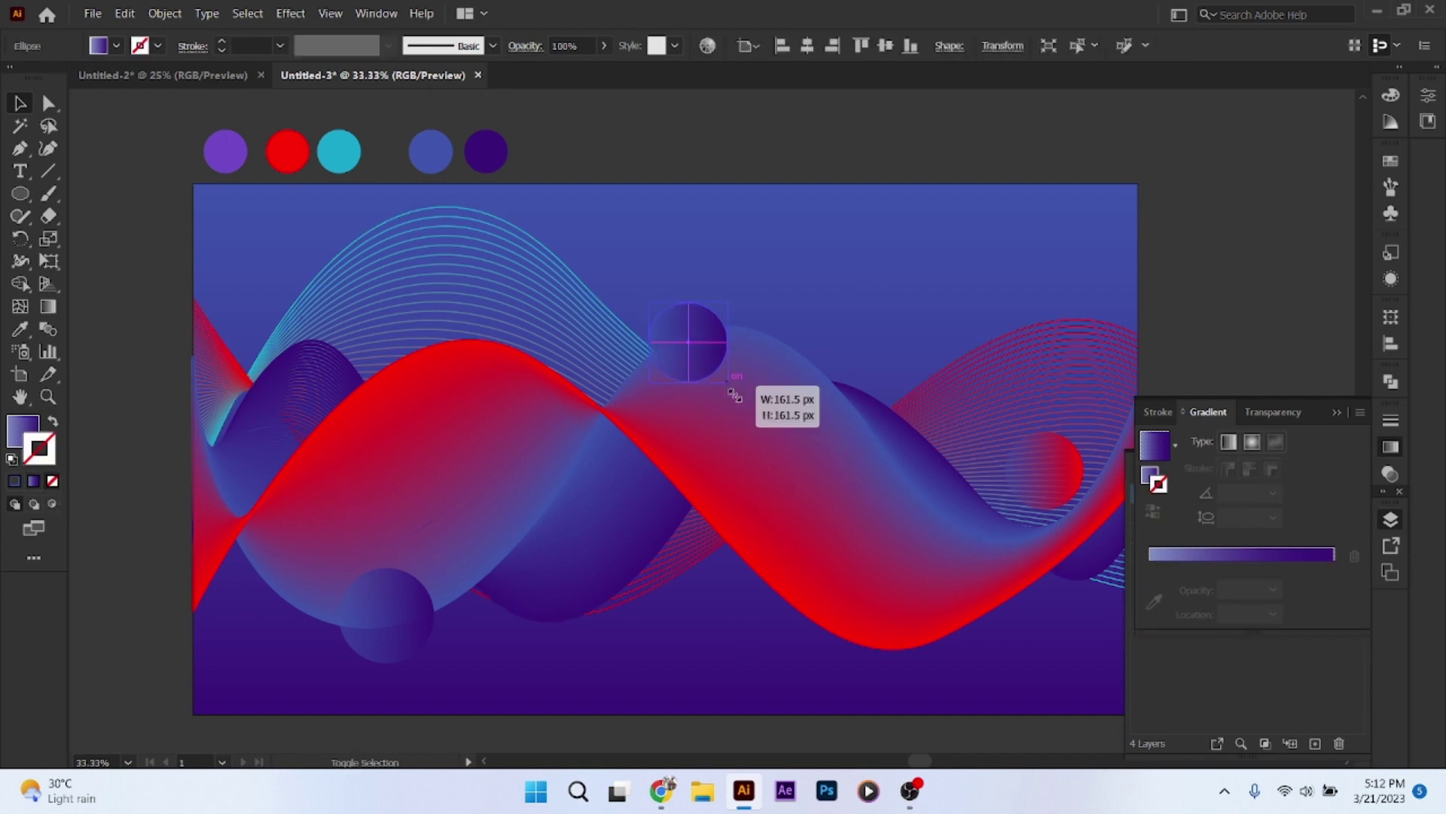
# Make the small circle's left gradient end cyan and move it right, above the waves
pyautogui.click(1213, 557)
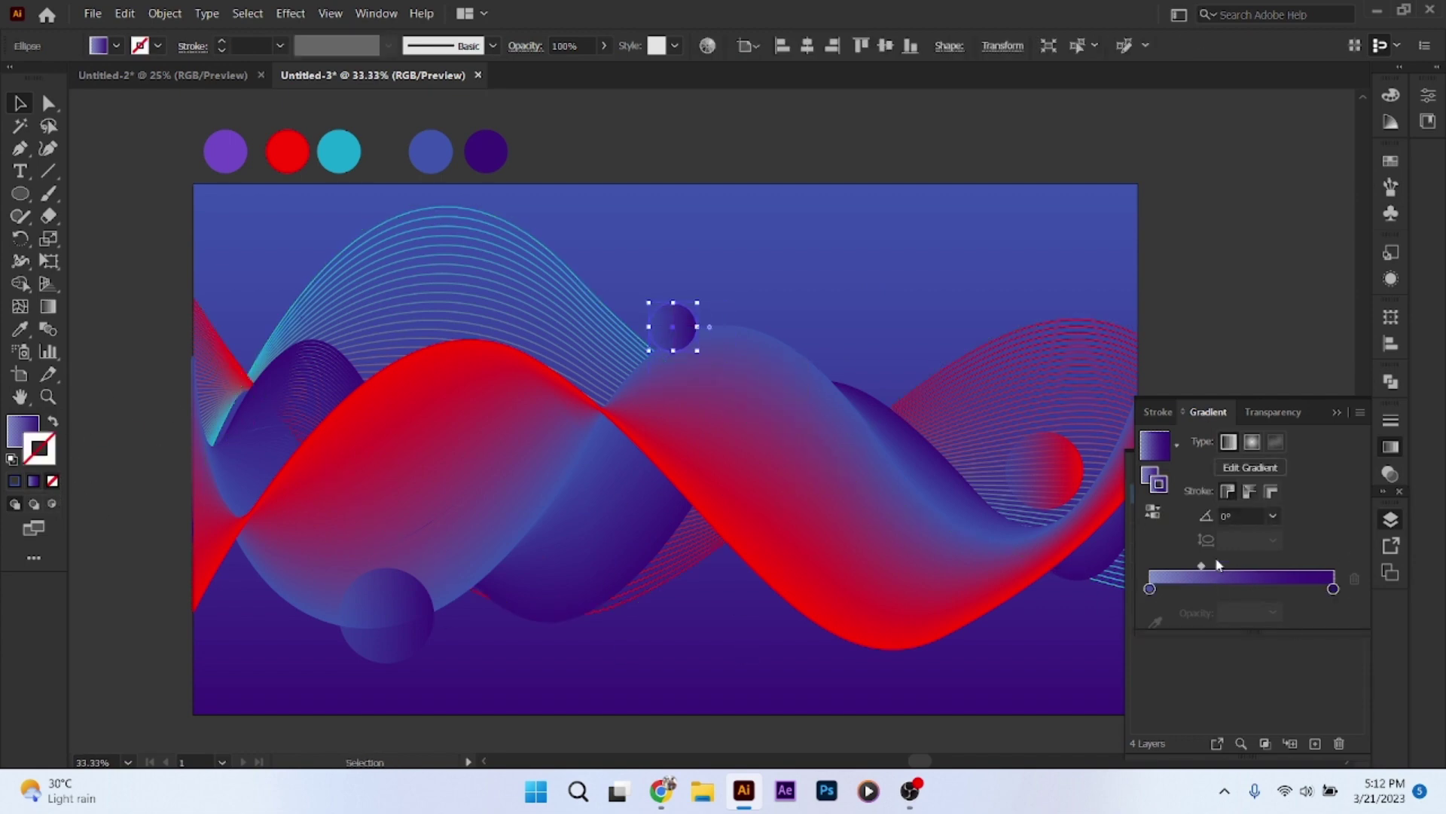
pyautogui.click(1150, 565)
pyautogui.click(1154, 601)
pyautogui.click(342, 150)
pyautogui.press('Escape')
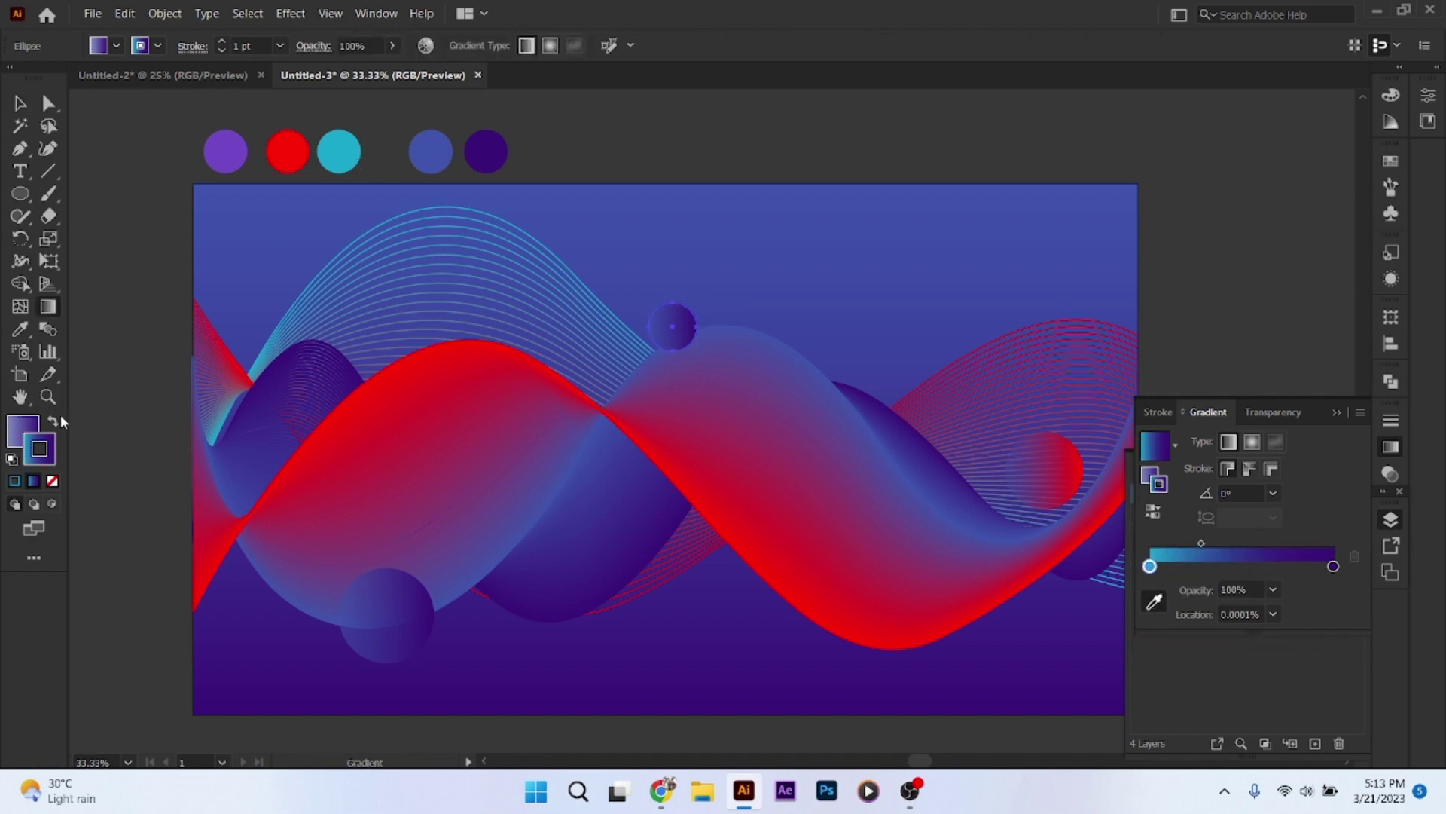
pyautogui.click(53, 482)
pyautogui.press('v')
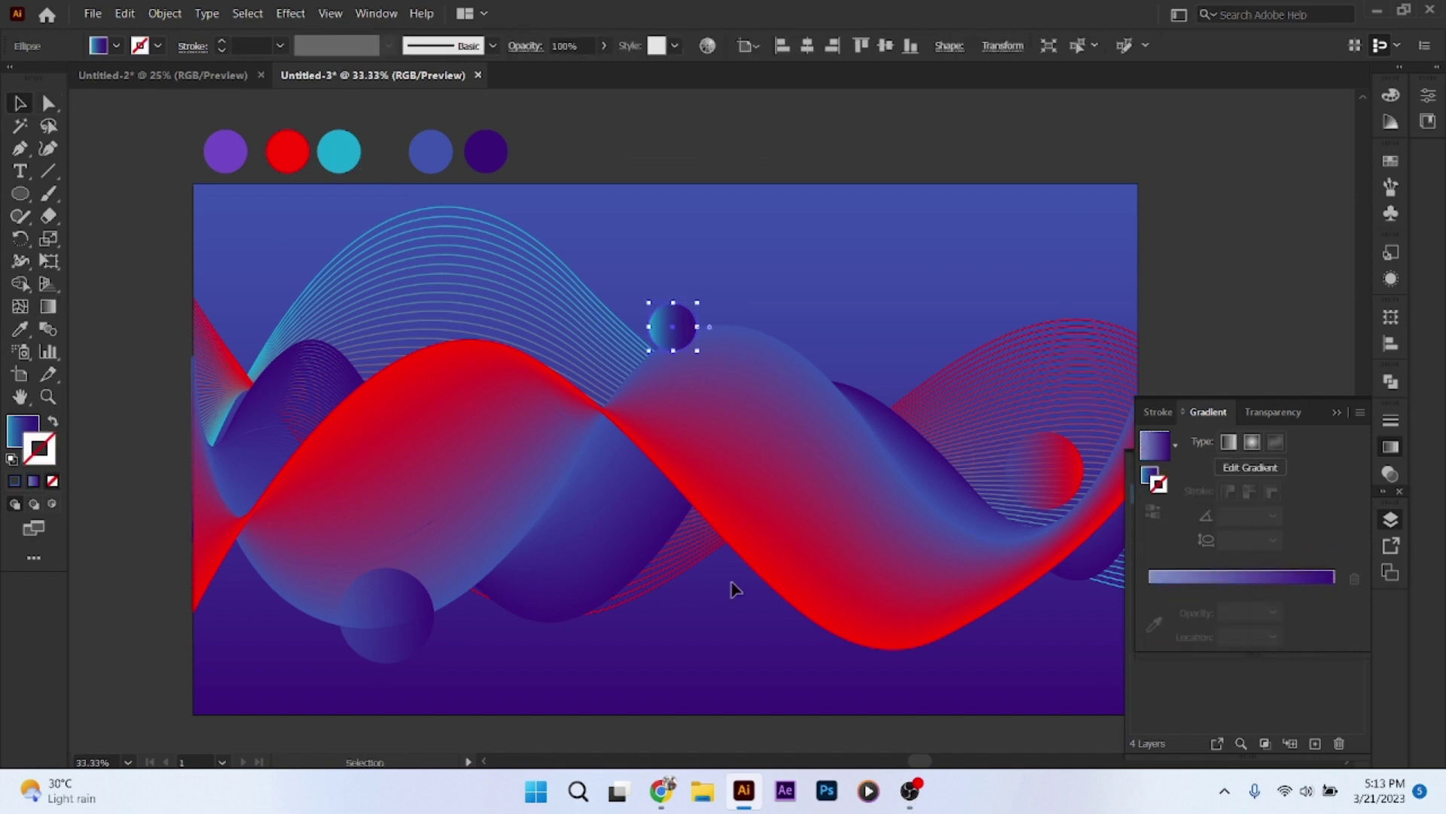
pyautogui.moveTo(694, 327); pyautogui.dragTo(865, 359)
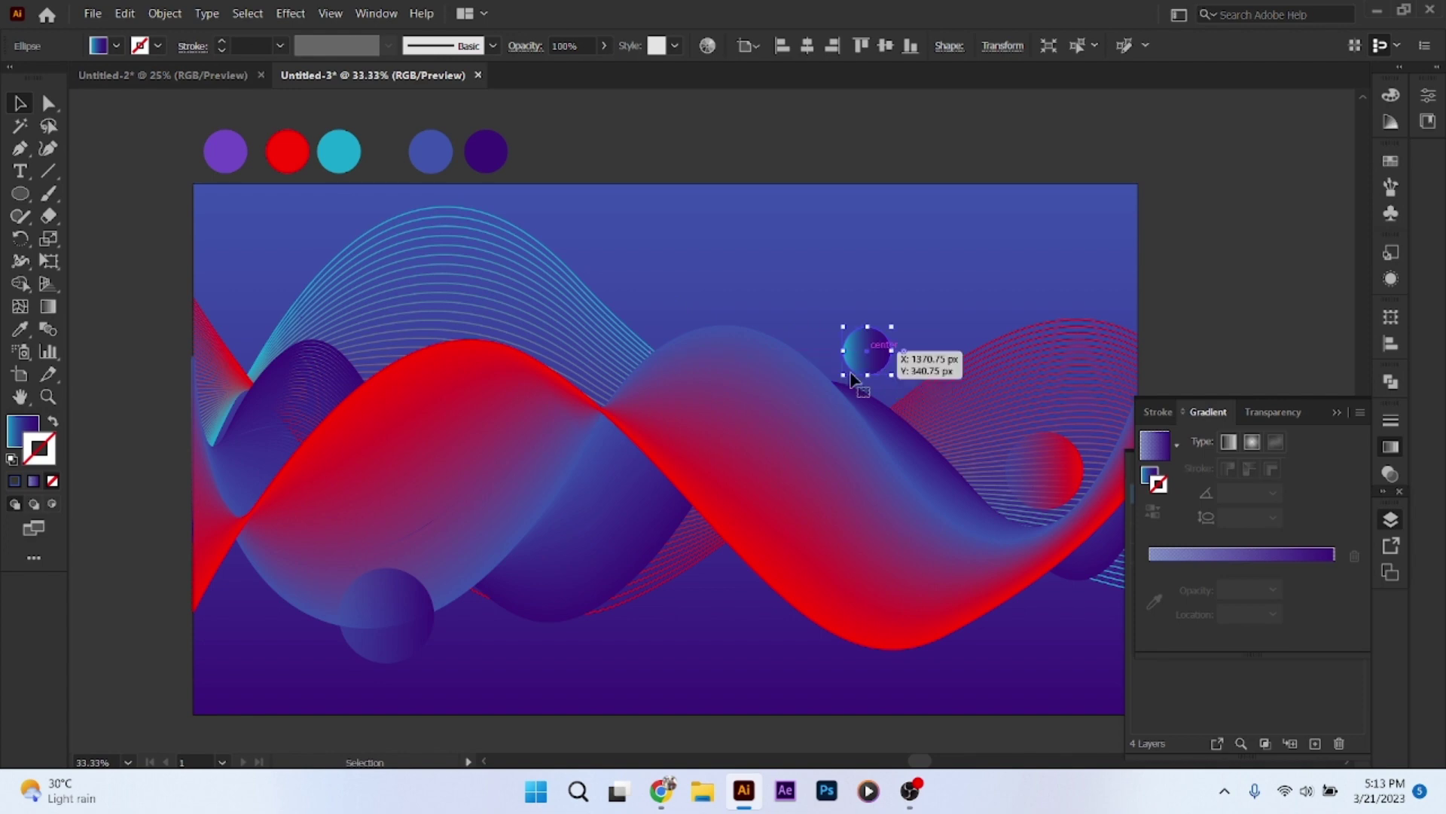
pyautogui.click(806, 418)
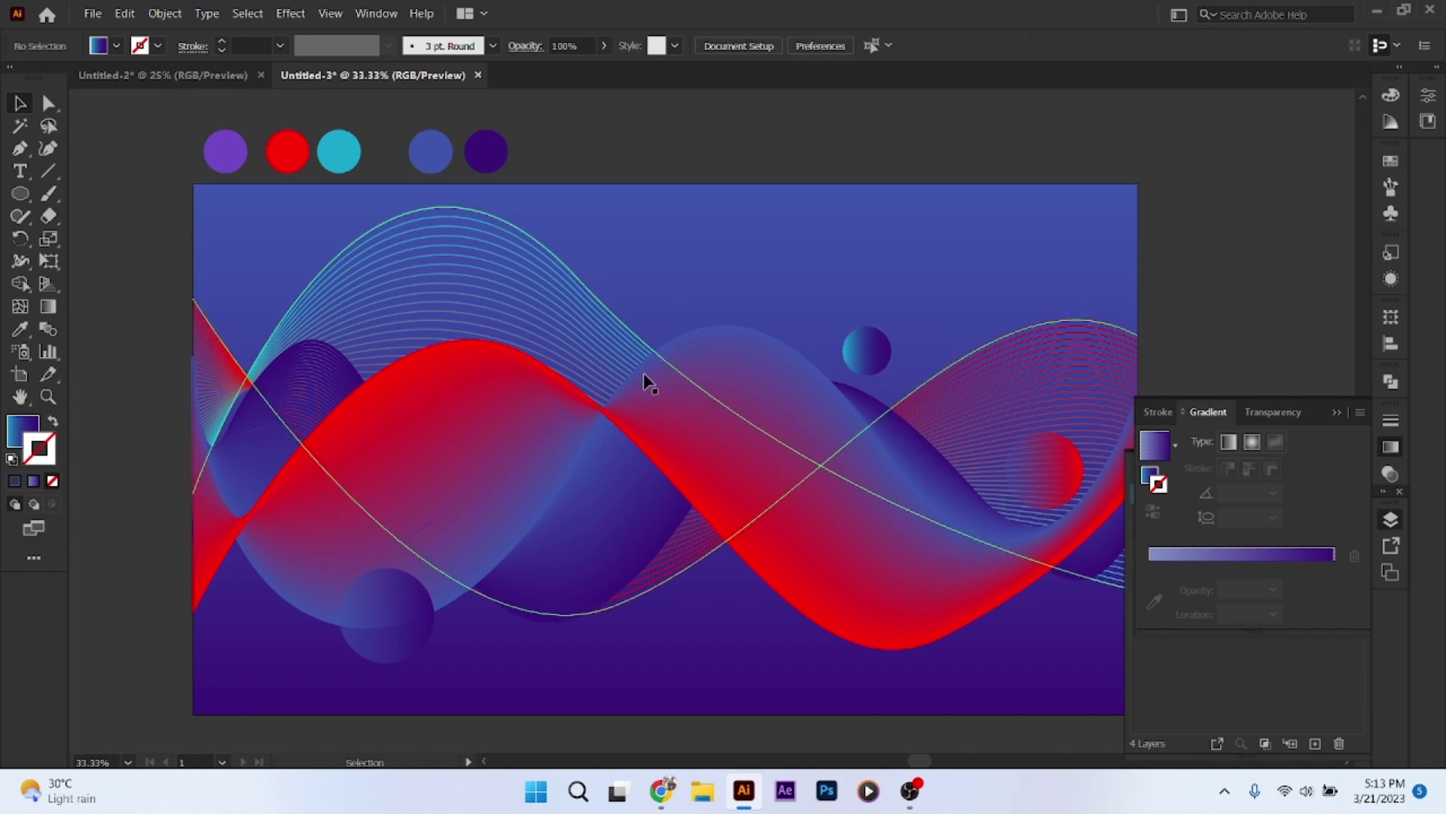
# Add the text GRADIENT, scale it up large, and set the font to Acumin Variable Concept
pyautogui.click(21, 172)
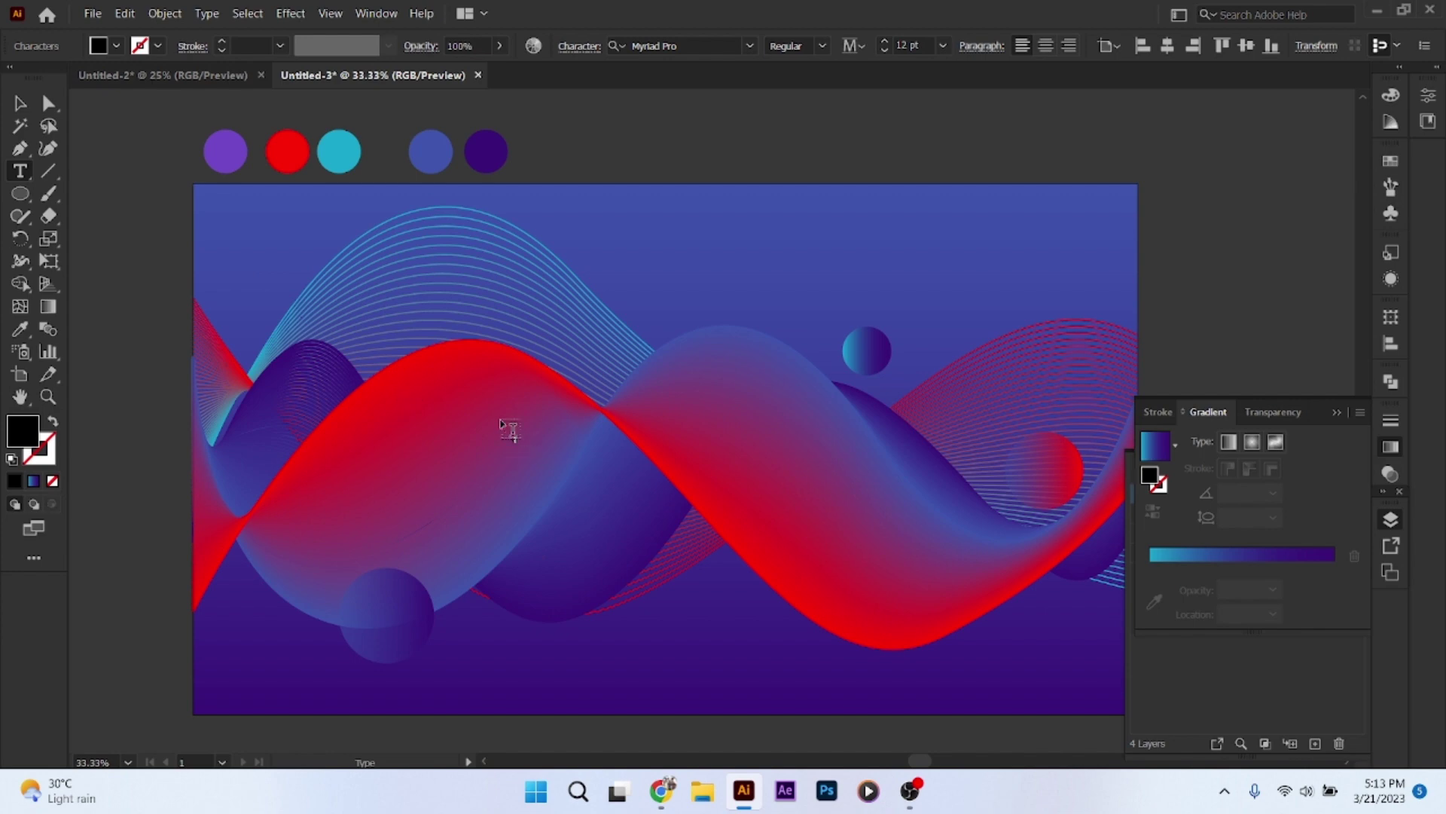
pyautogui.click(511, 433)
pyautogui.press('Escape')
pyautogui.moveTo(540, 445); pyautogui.dragTo(934, 701)
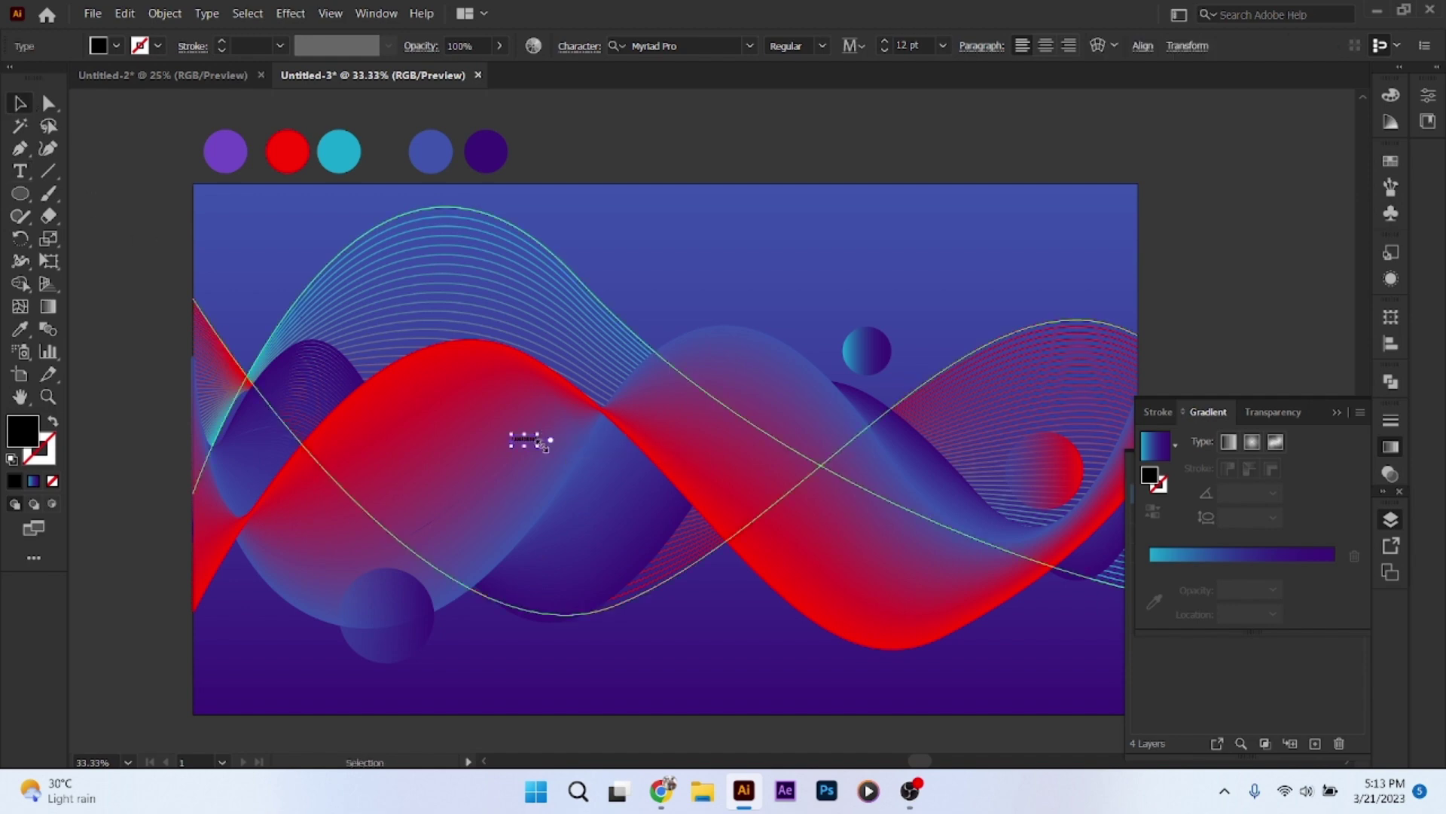
pyautogui.click(750, 45)
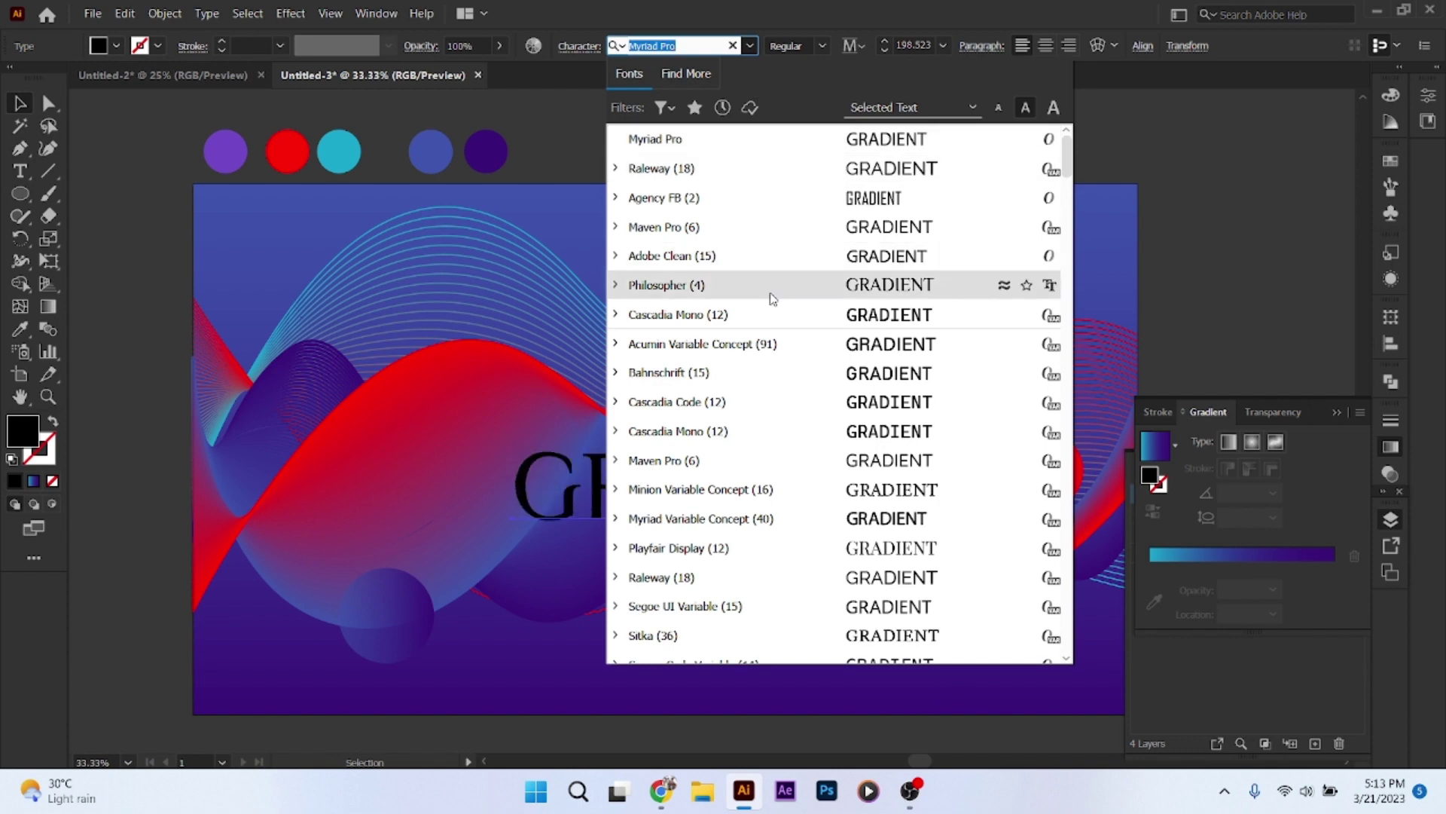
pyautogui.click(776, 345)
# Centre the GRADIENT text horizontally and vertically on the artboard and fill it #ffffff
pyautogui.click(1197, 46)
pyautogui.click(1042, 100)
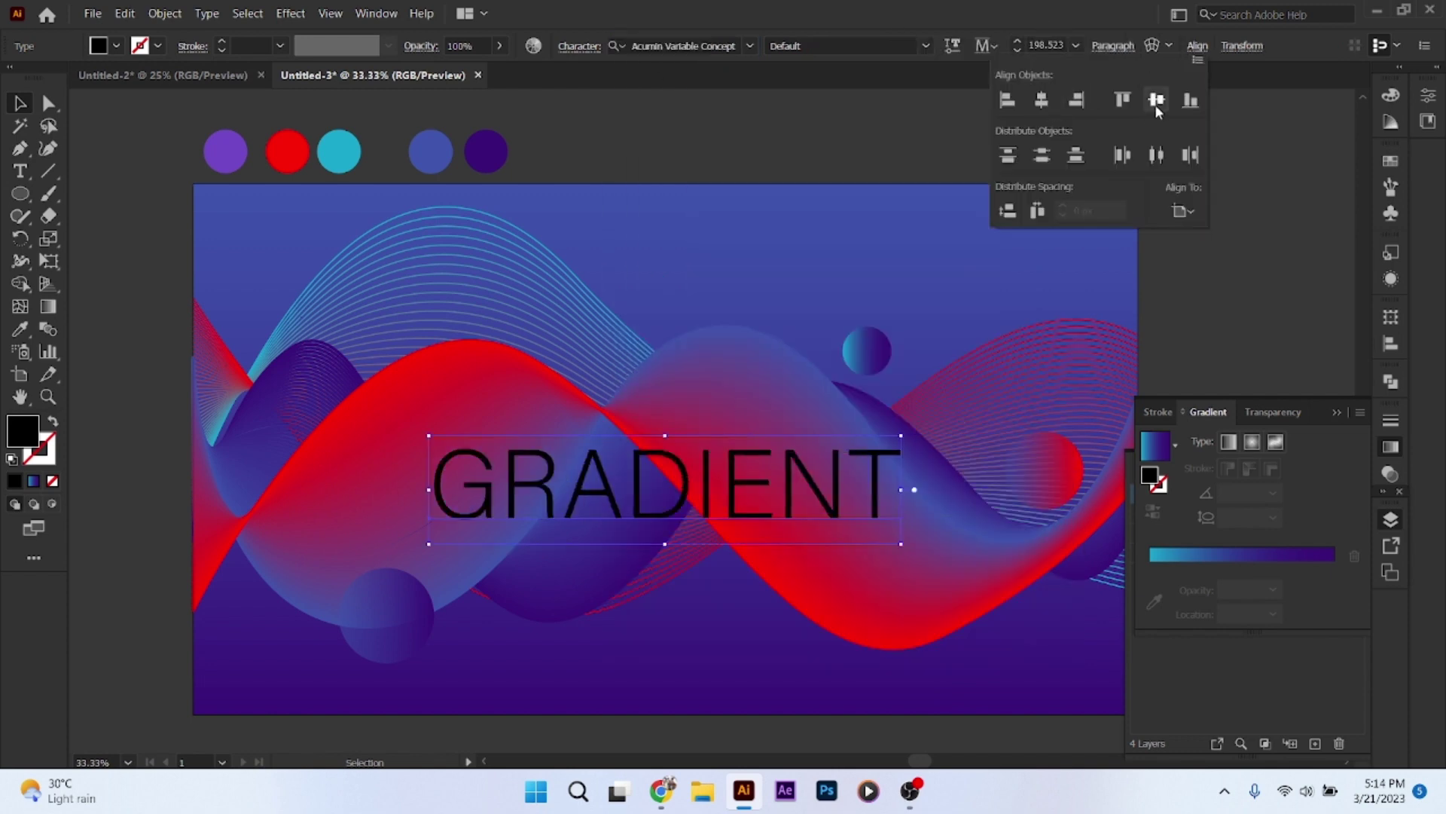
pyautogui.click(1156, 100)
pyautogui.doubleClick(24, 427)
pyautogui.write('ffffff')
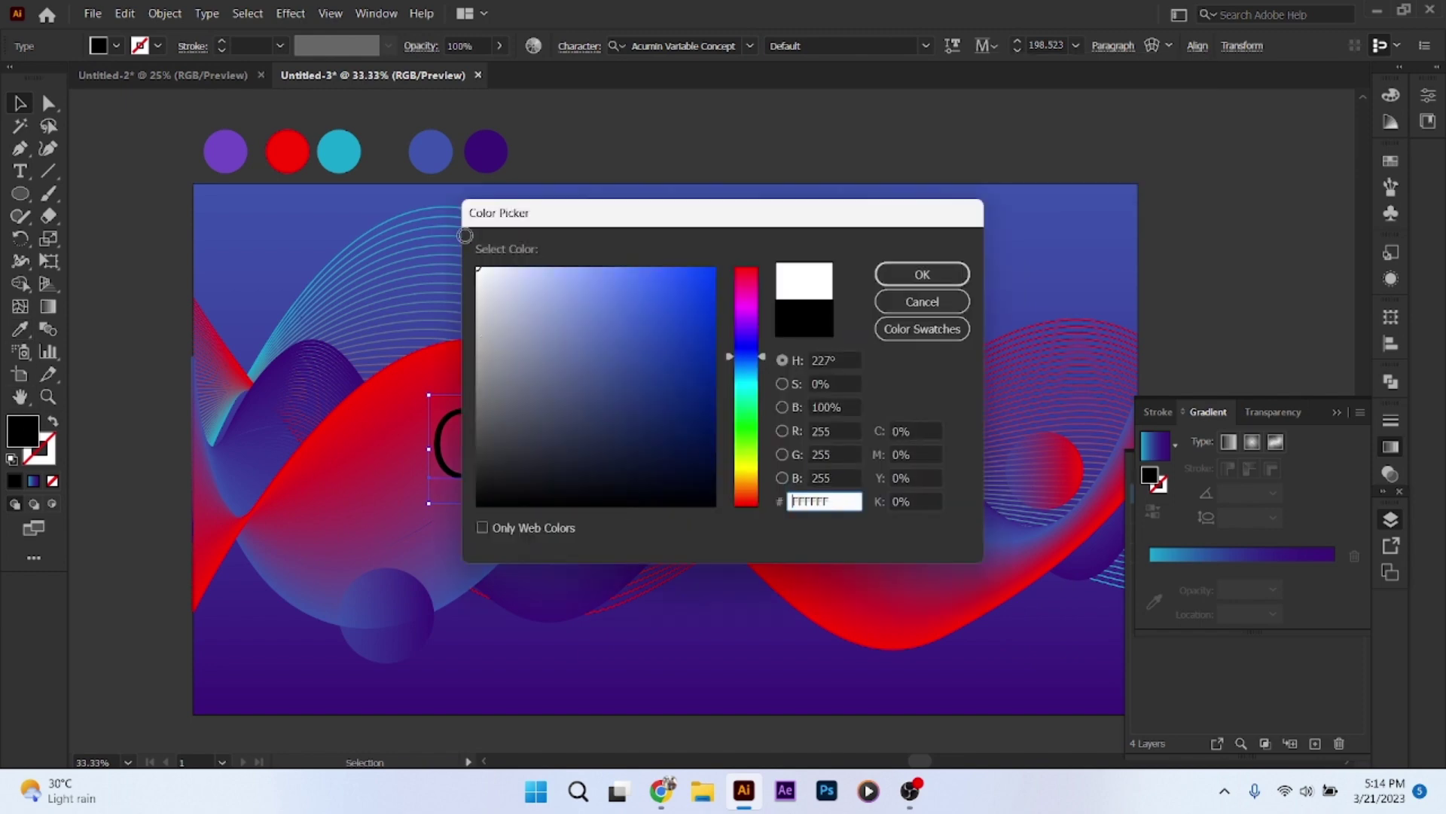
pyautogui.click(920, 275)
# Lower the GRADIENT text's opacity to make it semi-transparent, then reselect it
pyautogui.click(499, 45)
pyautogui.moveTo(498, 69); pyautogui.dragTo(471, 70)
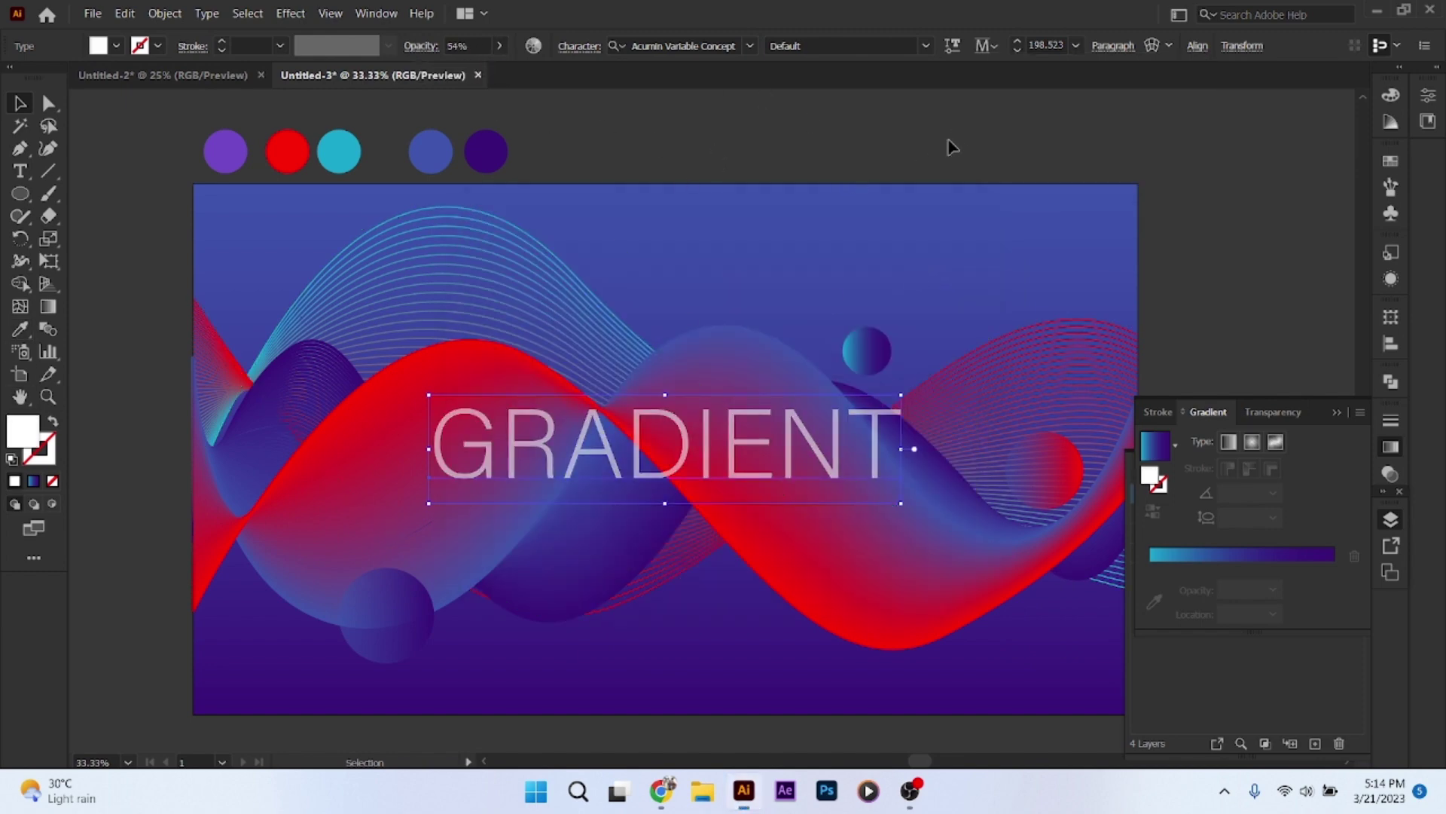
pyautogui.click(950, 146)
pyautogui.click(1337, 412)
pyautogui.click(1354, 516)
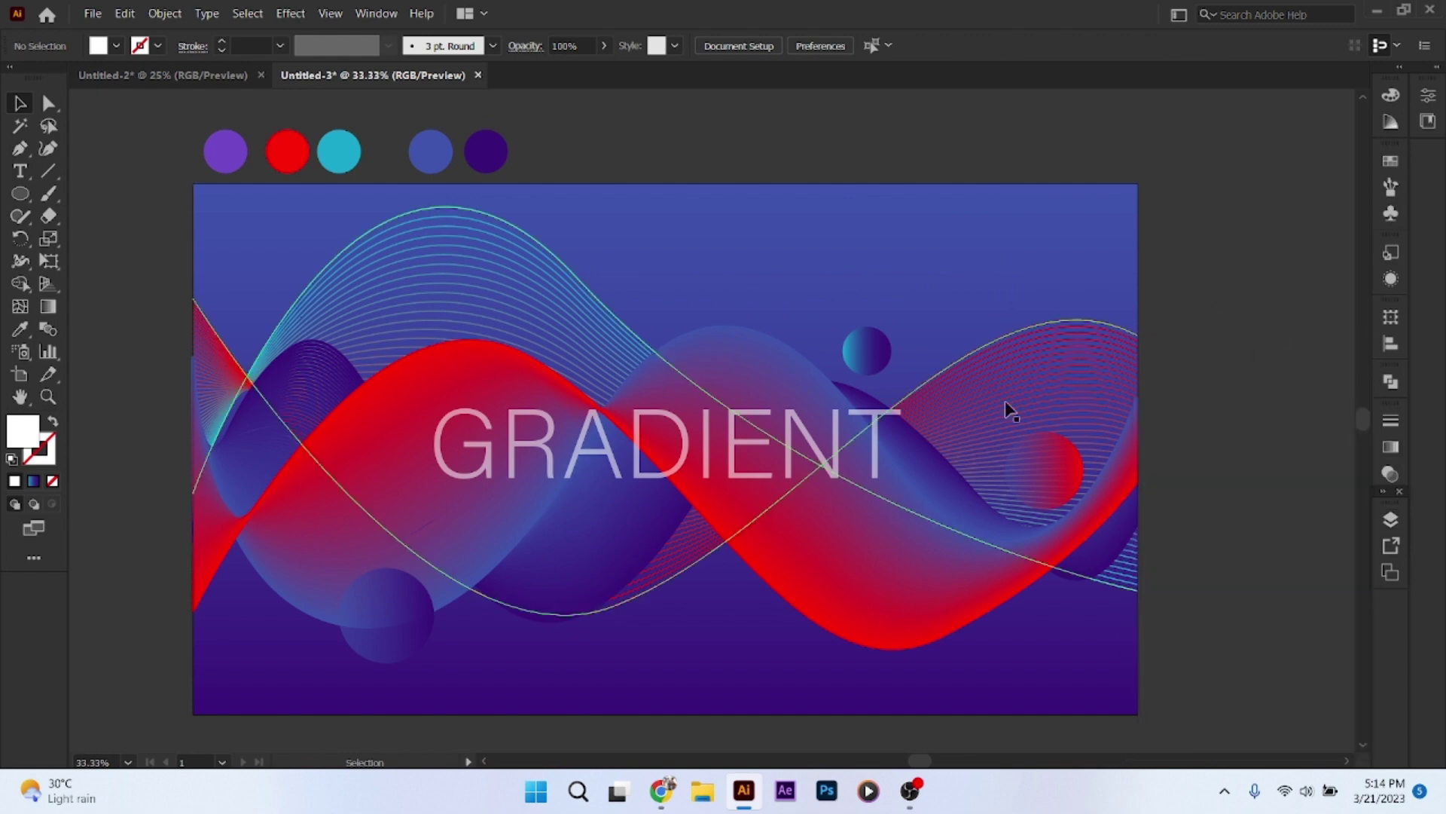
pyautogui.moveTo(1007, 410); pyautogui.dragTo(874, 360)
pyautogui.click(1198, 46)
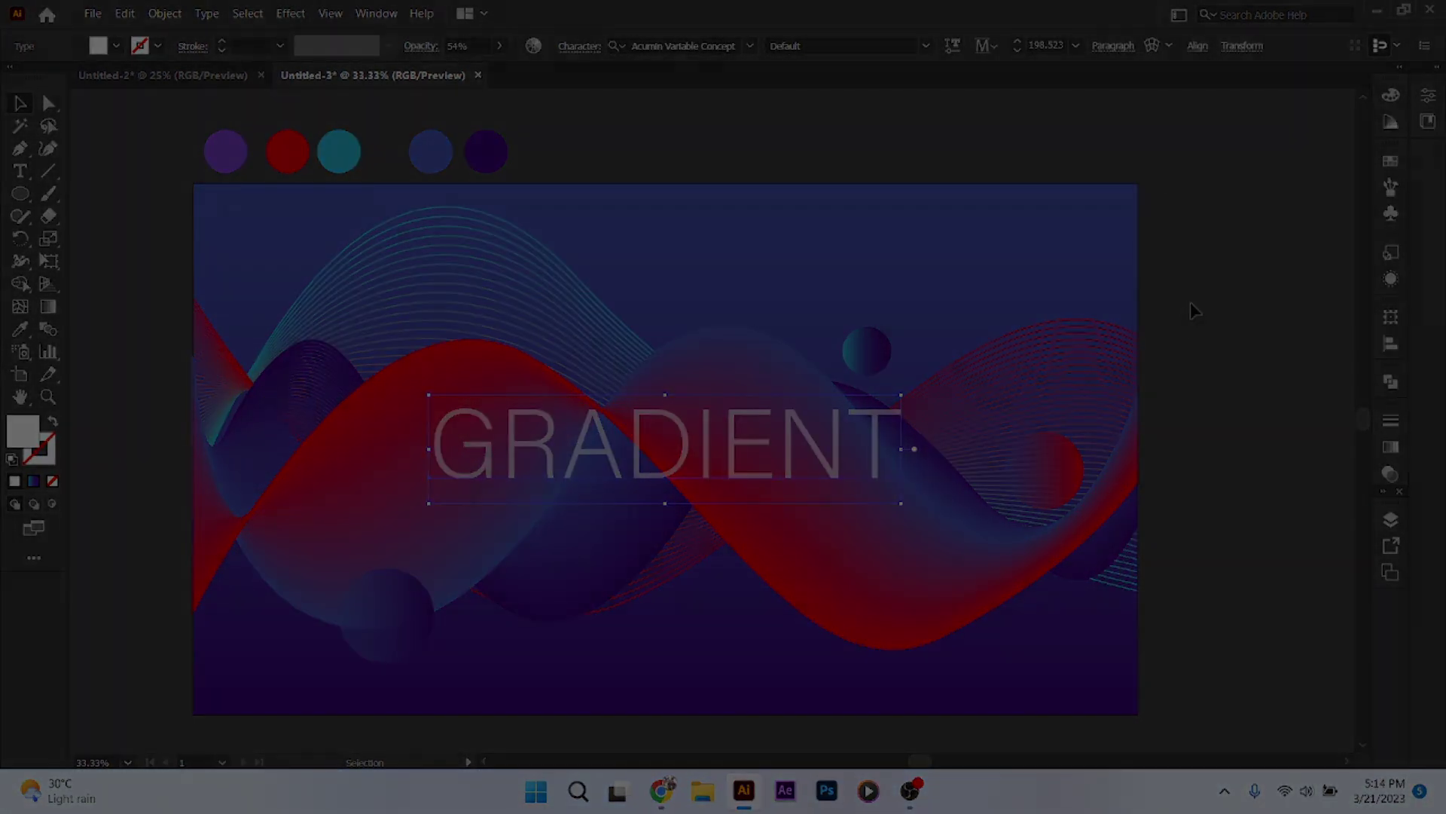